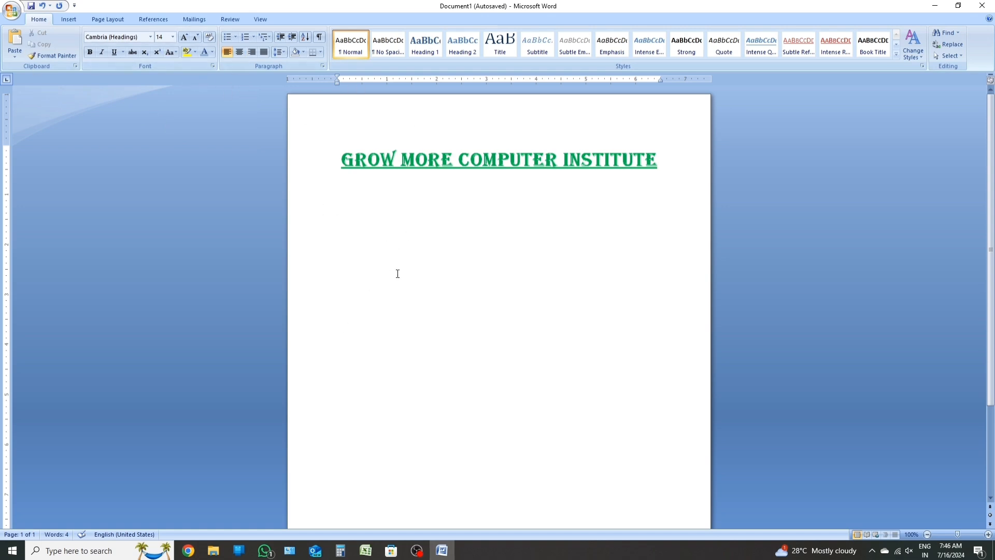
Generate sample paragraphs below the heading with the =rand() function.
{"action": "type", "text": "=rand()"}
{"action": "key", "text": "Return"}
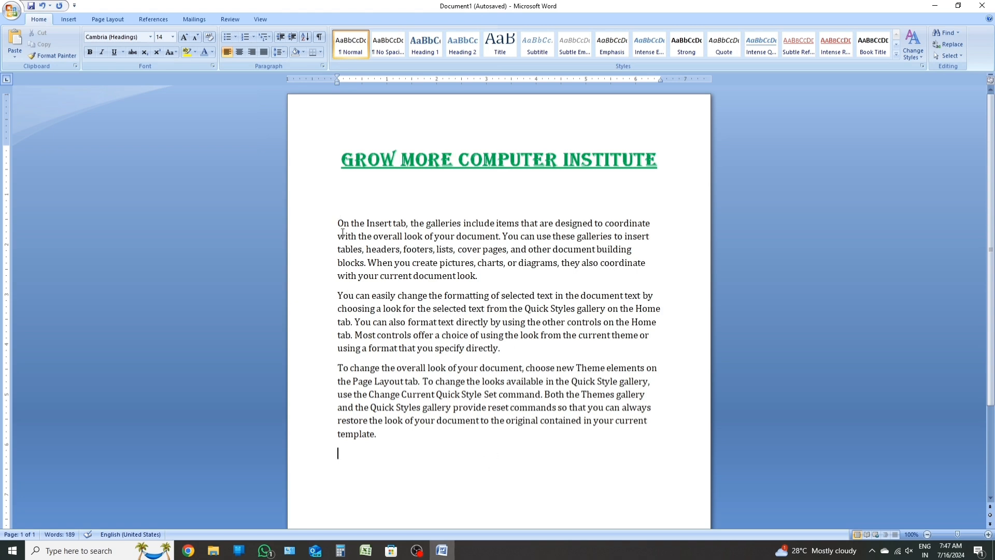
Change the font of the whole first body paragraph to Arial Rounded MT Bold.
{"action": "left_click_drag", "start_coordinate": [335, 222], "coordinate": [629, 252]}
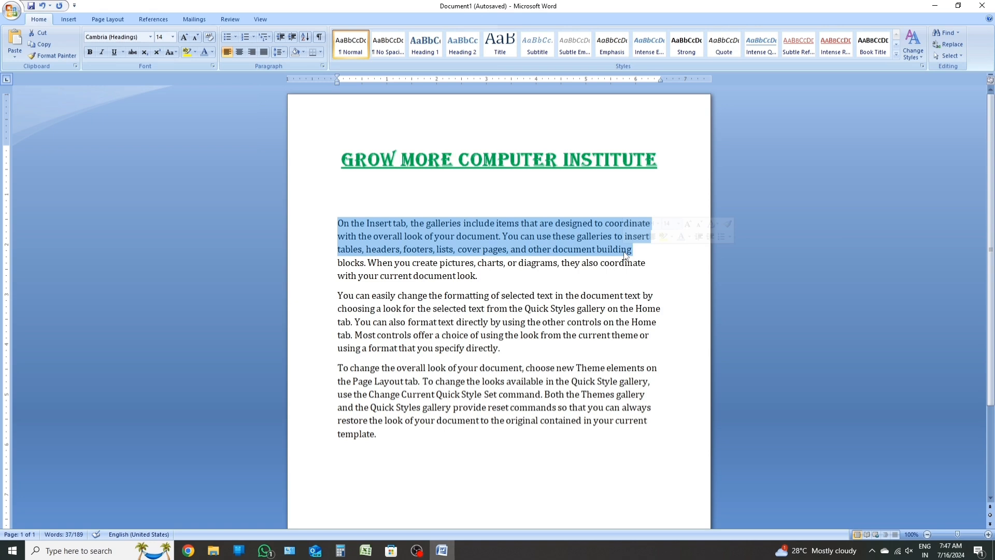
{"action": "left_click", "coordinate": [646, 250]}
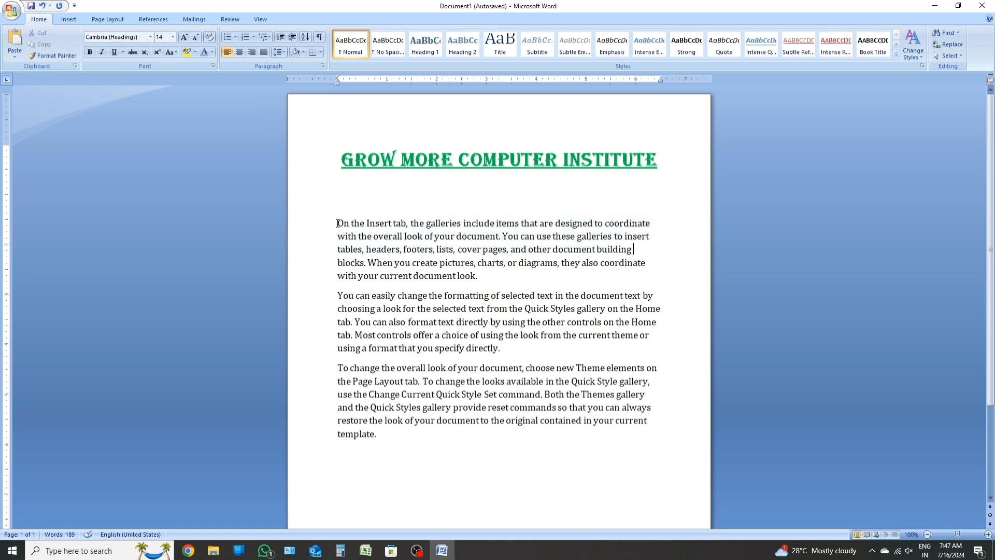
{"action": "left_click_drag", "start_coordinate": [337, 224], "coordinate": [479, 276]}
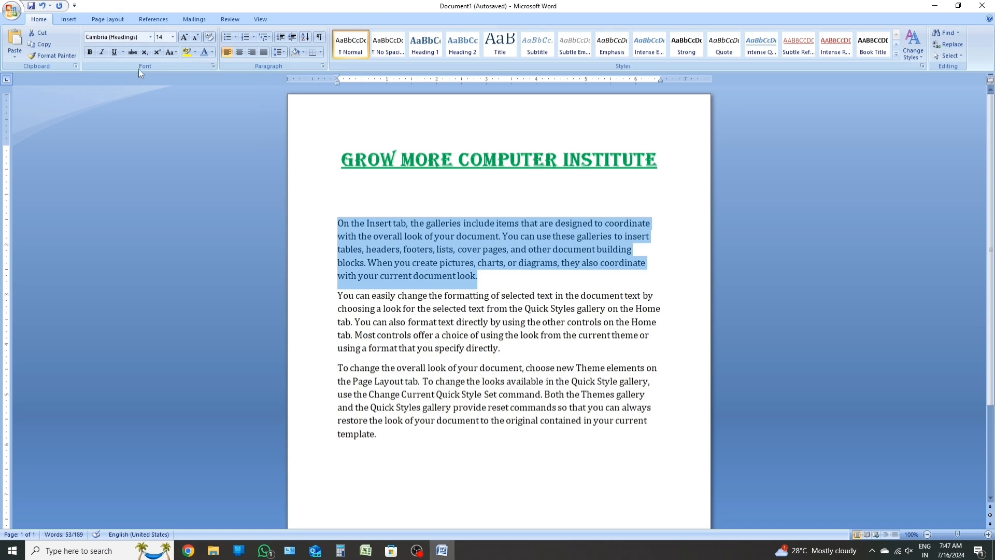
{"action": "left_click", "coordinate": [150, 37]}
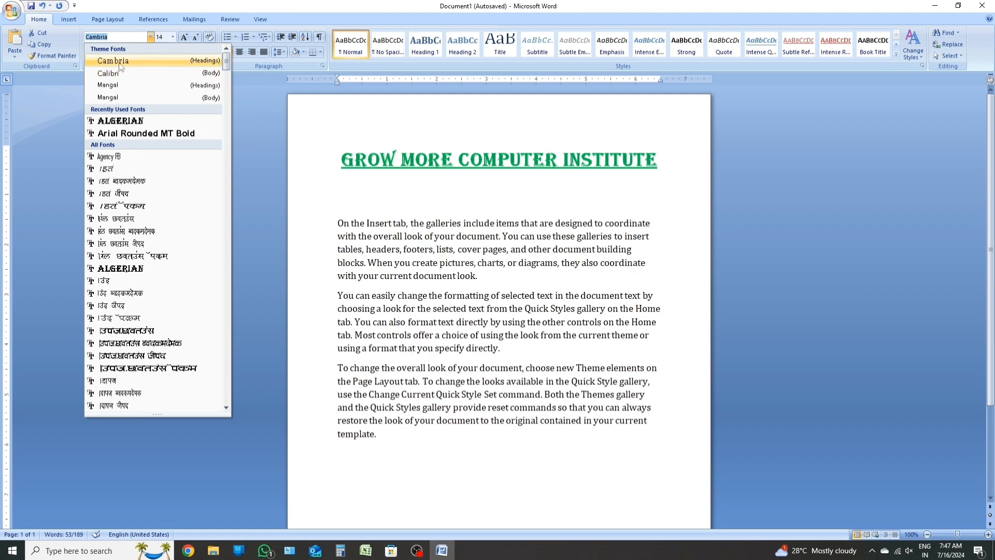
{"action": "left_click", "coordinate": [123, 138]}
Enlarge the first body paragraph's font size to 16 and shrink it to 12.
{"action": "left_click", "coordinate": [173, 37]}
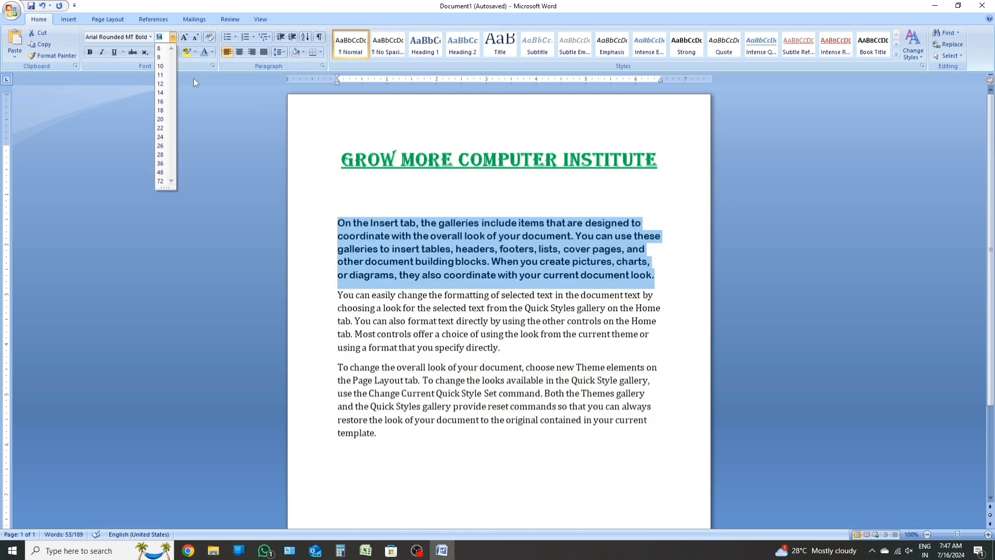
{"action": "left_click", "coordinate": [207, 71]}
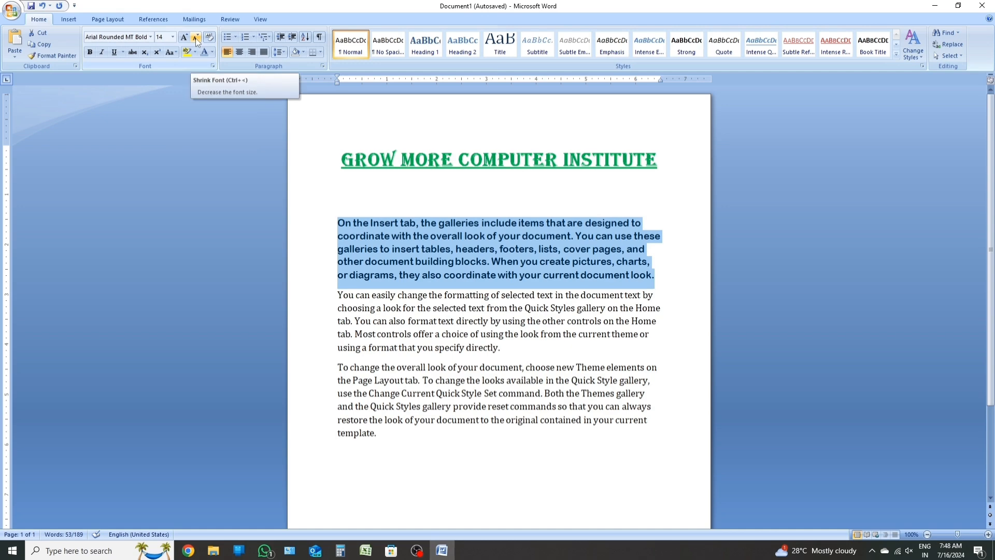
{"action": "key", "text": "ctrl+shift+period"}
{"action": "key", "text": "ctrl+shift+period"}
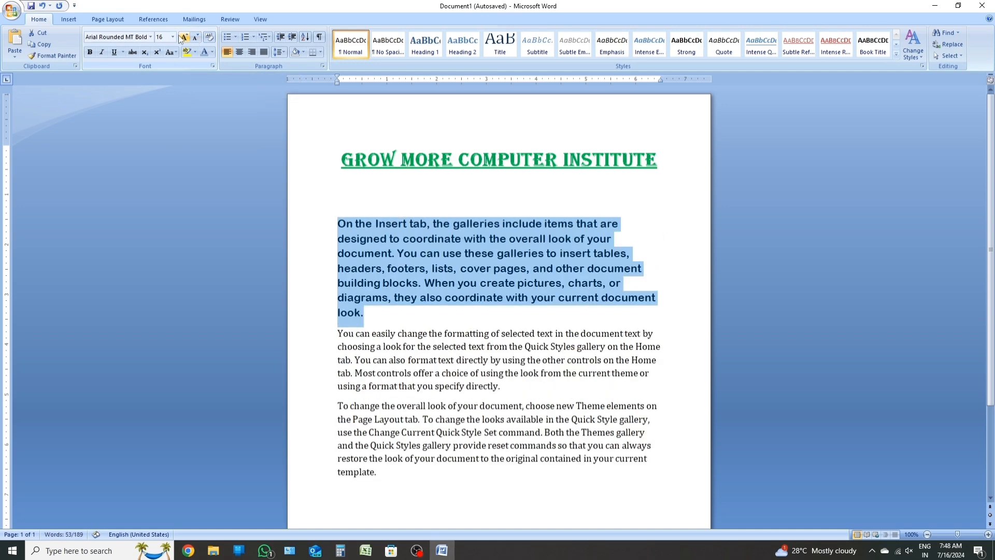
{"action": "left_click", "coordinate": [199, 38]}
{"action": "left_click", "coordinate": [198, 37]}
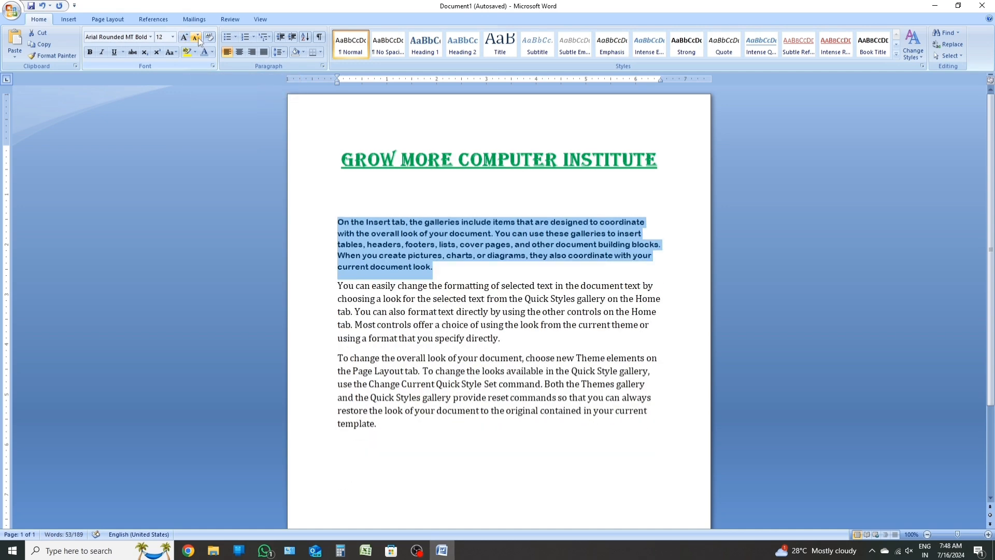
Try bold, italic and a plain underline on the first body paragraph, removing each one again.
{"action": "left_click", "coordinate": [88, 53]}
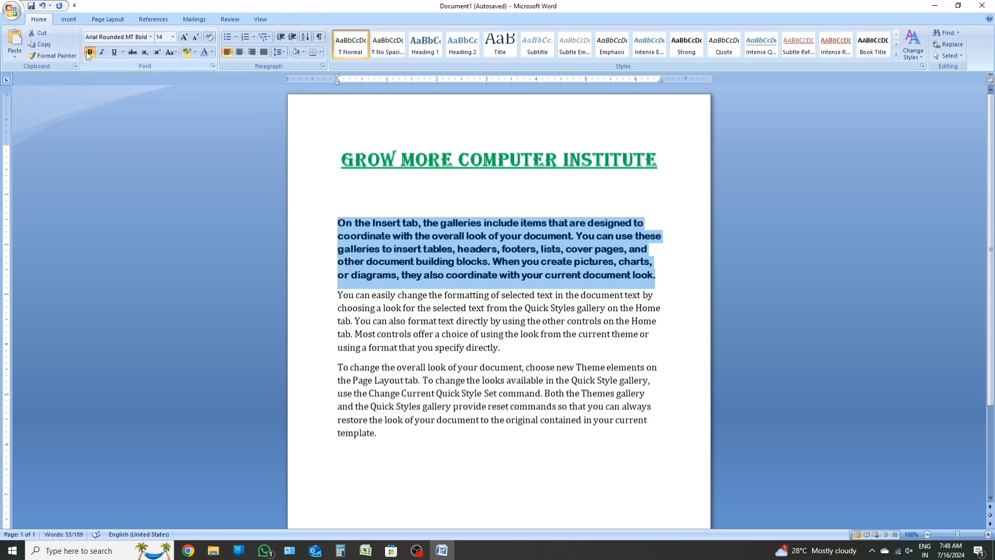
{"action": "left_click", "coordinate": [103, 52]}
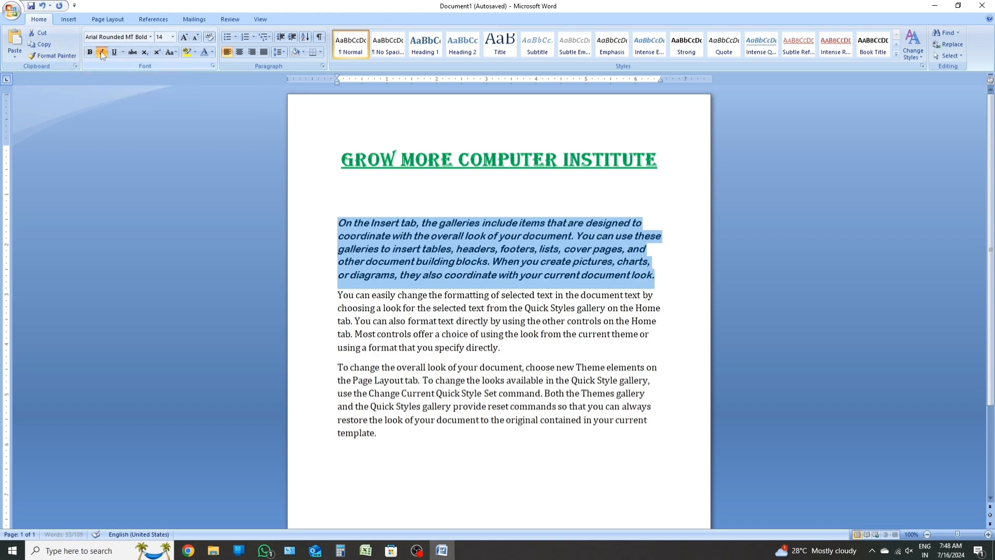
{"action": "left_click", "coordinate": [101, 53]}
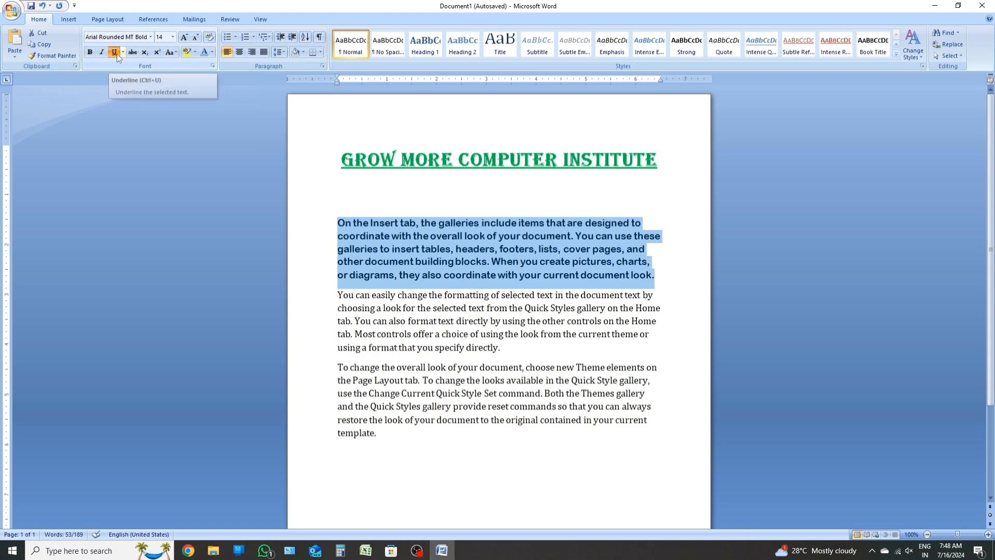
{"action": "left_click", "coordinate": [116, 54]}
{"action": "left_click", "coordinate": [116, 54]}
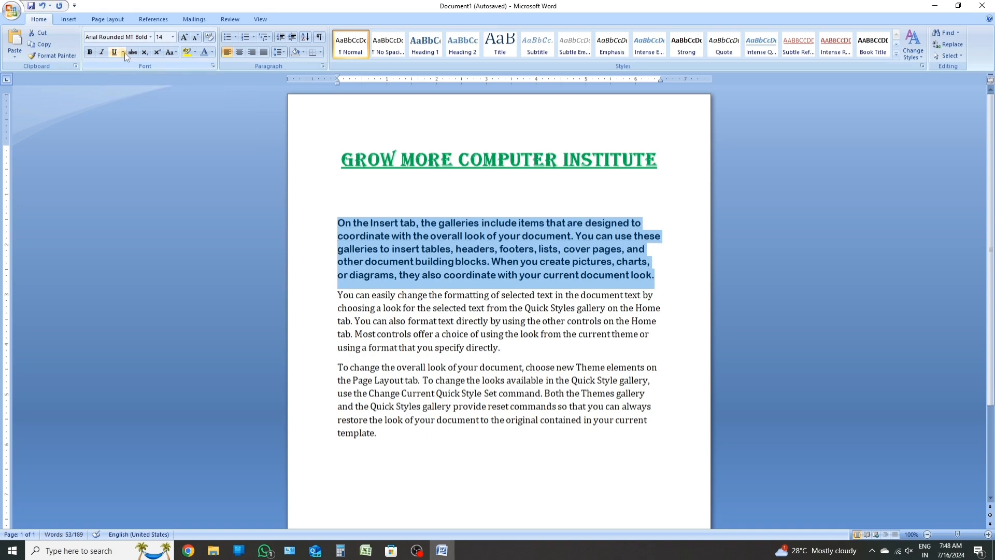
Apply a wavy underline to the first body paragraph and look through the underline colour choices.
{"action": "left_click", "coordinate": [124, 52]}
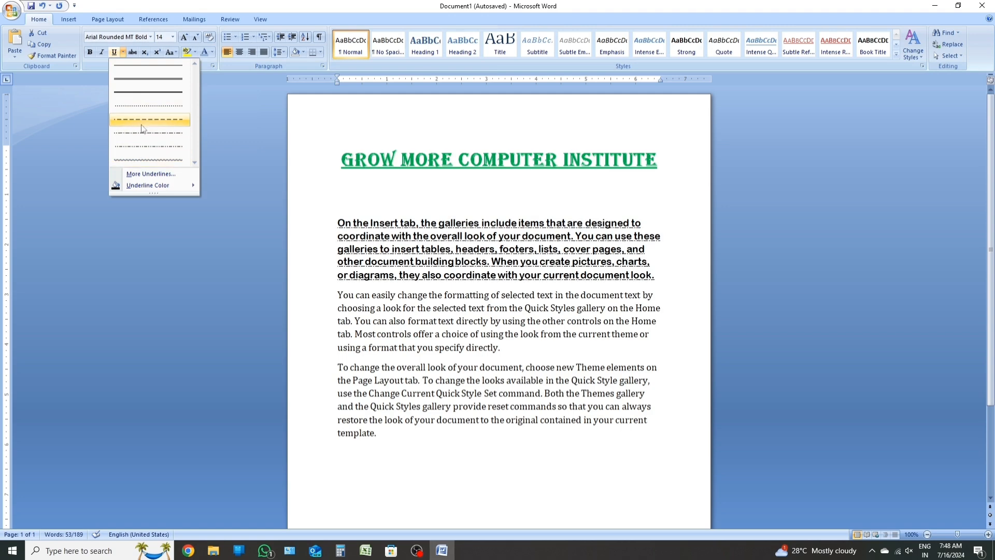
{"action": "left_click", "coordinate": [150, 161]}
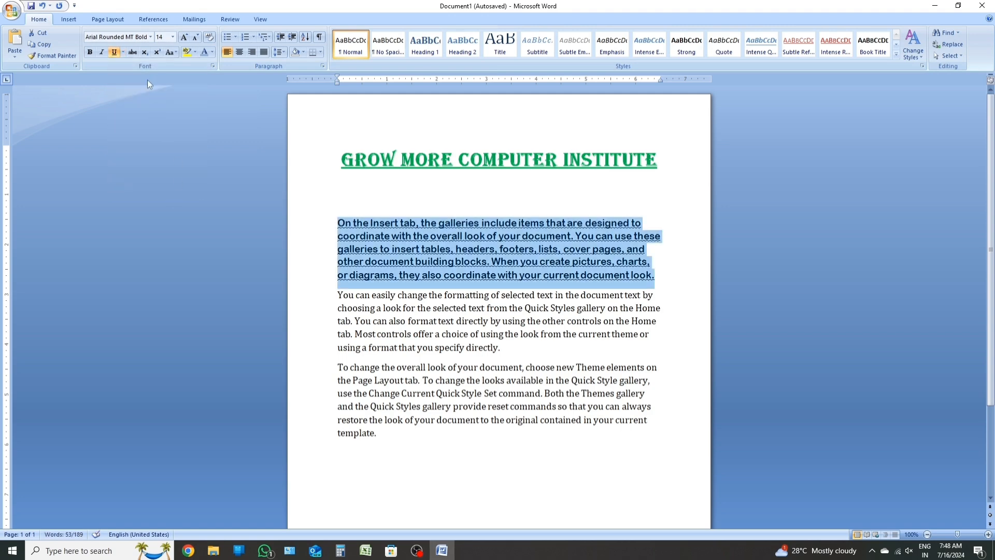
{"action": "left_click", "coordinate": [123, 53]}
{"action": "mouse_move", "coordinate": [191, 190]}
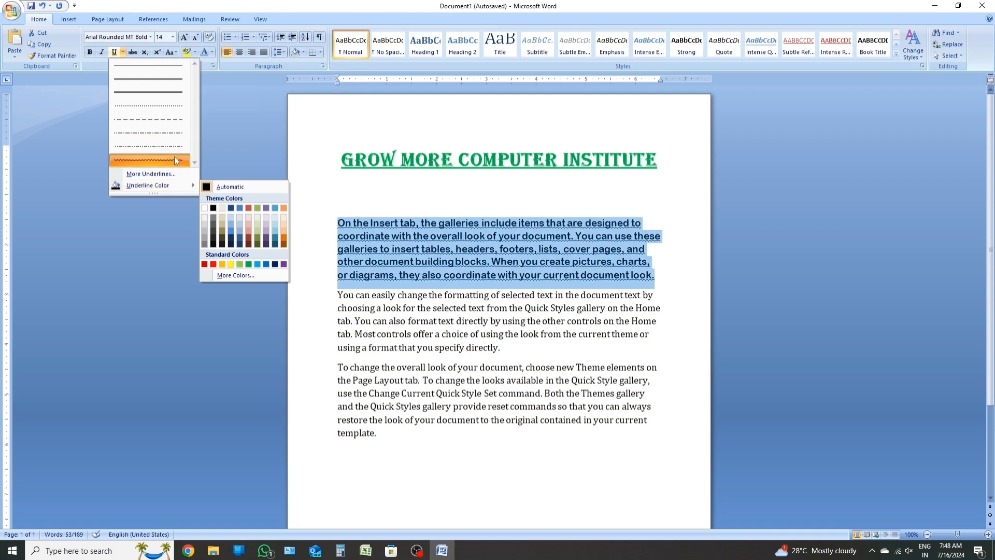
{"action": "left_click", "coordinate": [125, 52]}
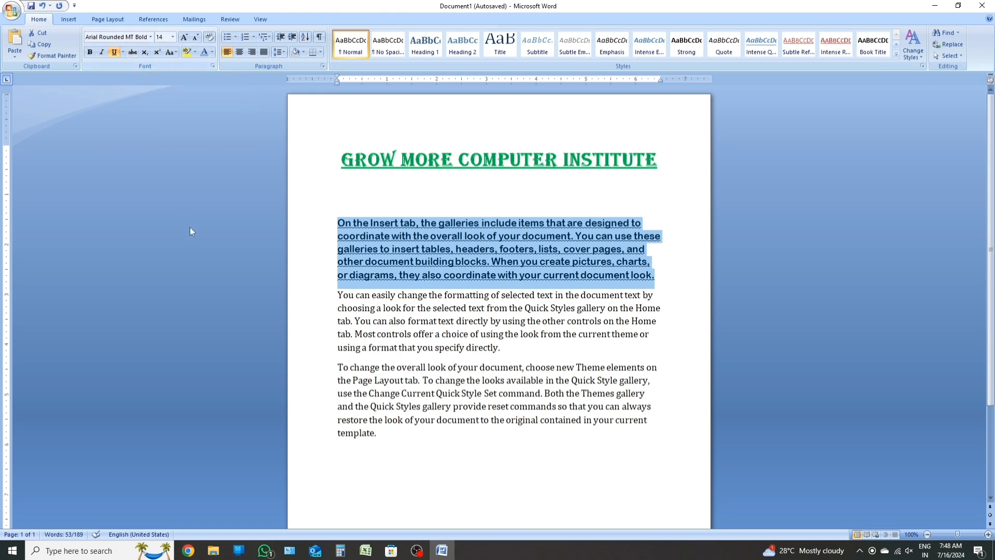
Strike through the first body paragraph, then clear both the strikethrough and the underline.
{"action": "left_click", "coordinate": [132, 52]}
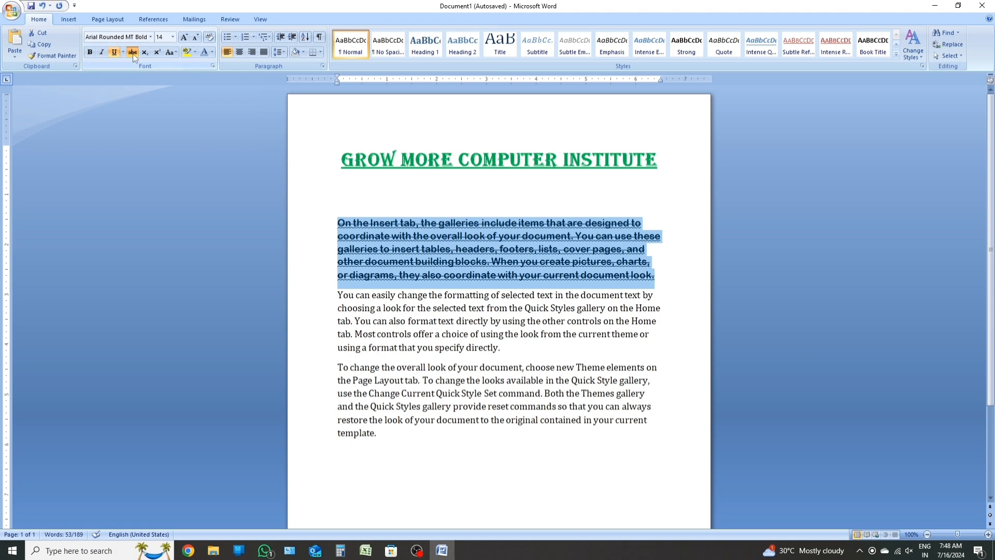
{"action": "left_click", "coordinate": [133, 52]}
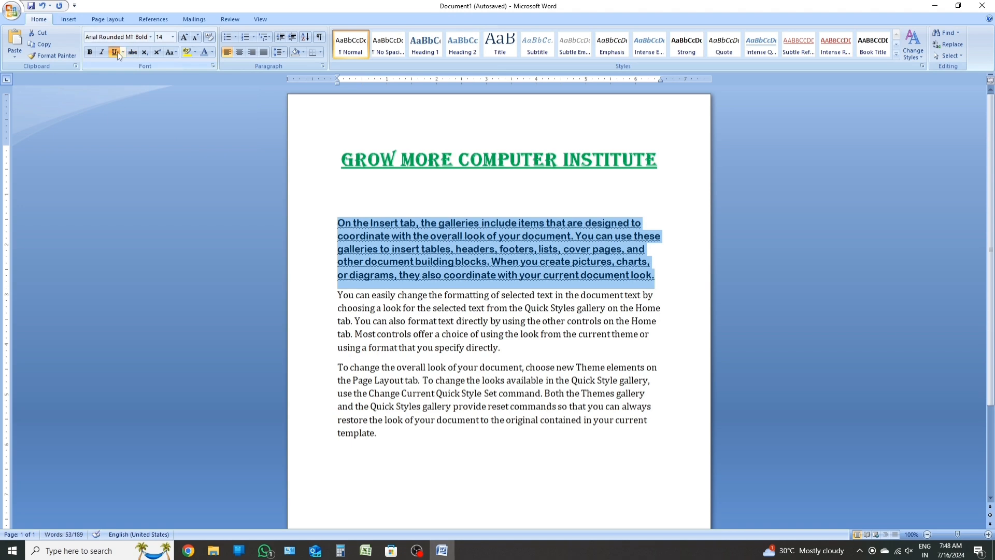
{"action": "left_click", "coordinate": [116, 52]}
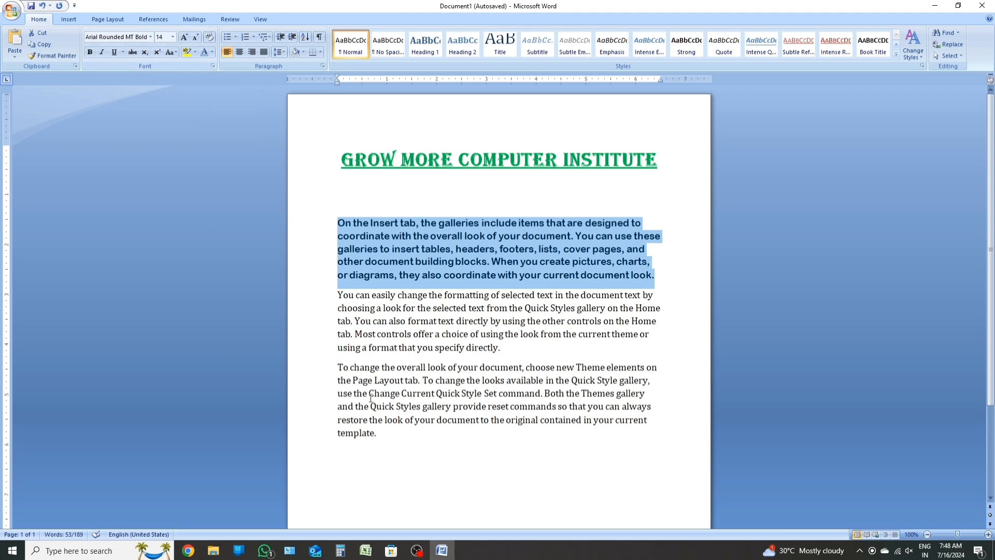
Add the text "H2o" on the line below the last paragraph and format its 2 as subscript.
{"action": "scroll", "coordinate": [368, 395], "scroll_direction": "down", "scroll_amount": 3}
{"action": "left_click", "coordinate": [386, 349]}
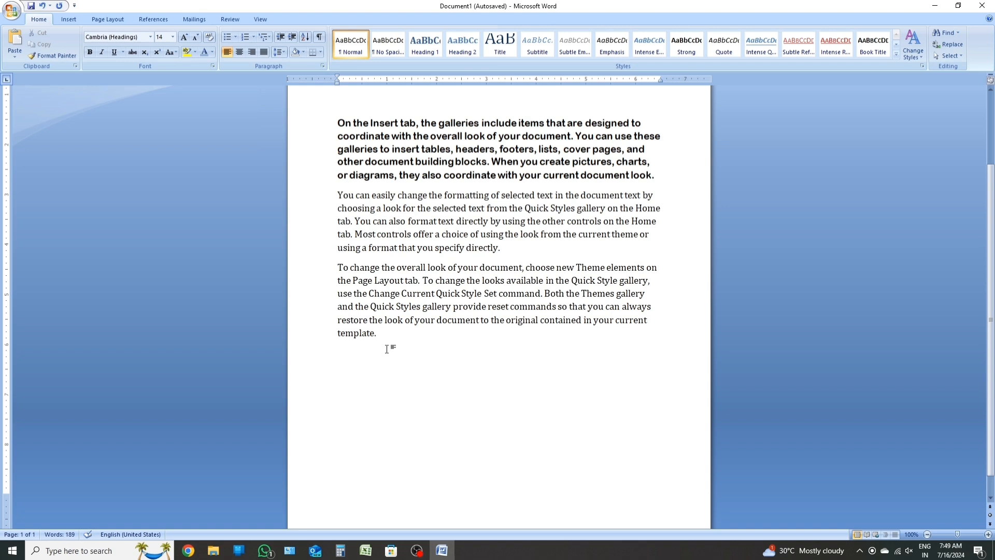
{"action": "type", "text": "H2o"}
{"action": "left_click", "coordinate": [350, 357]}
{"action": "left_click_drag", "start_coordinate": [351, 363], "coordinate": [345, 356]}
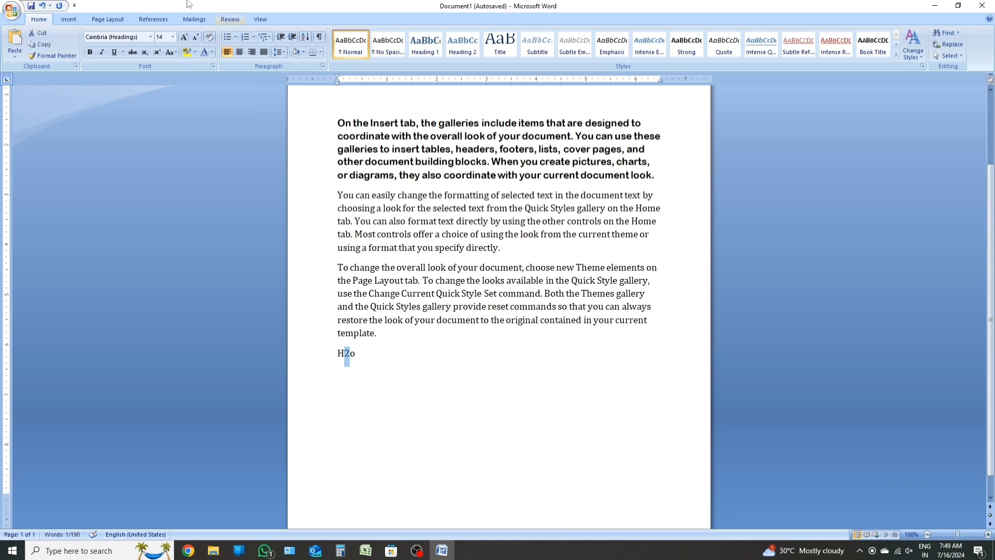
{"action": "left_click", "coordinate": [144, 53]}
{"action": "left_click_drag", "start_coordinate": [357, 357], "coordinate": [336, 352]}
{"action": "left_click", "coordinate": [364, 356]}
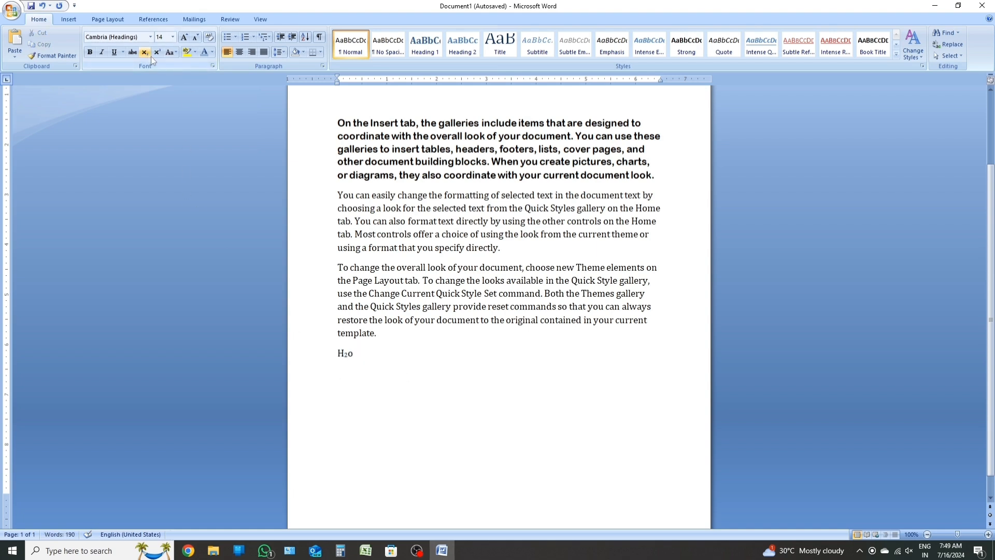
Add the expression "(A+b)2" on a new line below H2o and format its 2 as superscript.
{"action": "key", "text": "Return"}
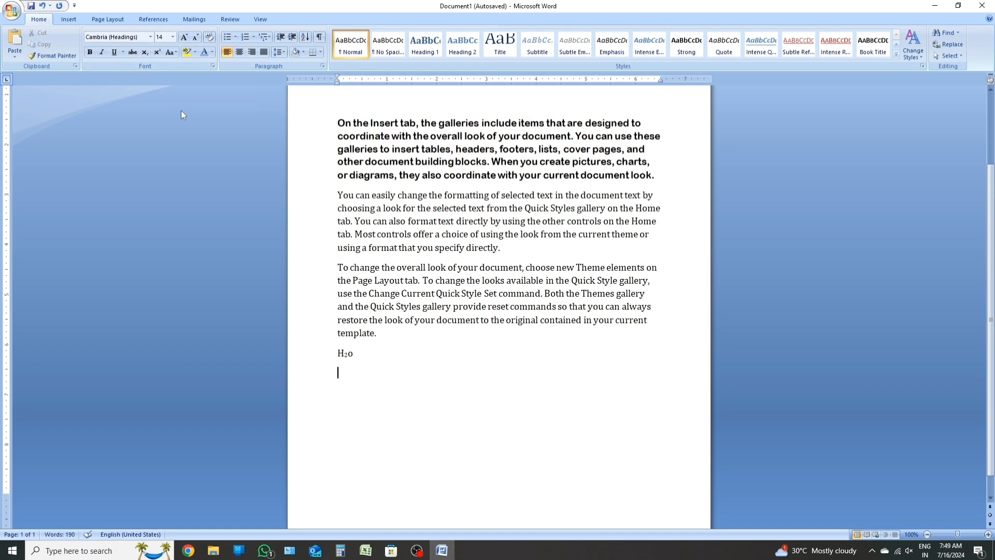
{"action": "type", "text": "A+b"}
{"action": "left_click_drag", "start_coordinate": [345, 373], "coordinate": [337, 373]}
{"action": "type", "text": "("}
{"action": "key", "text": "End"}
{"action": "type", "text": ")2"}
{"action": "key", "text": "shift+Left"}
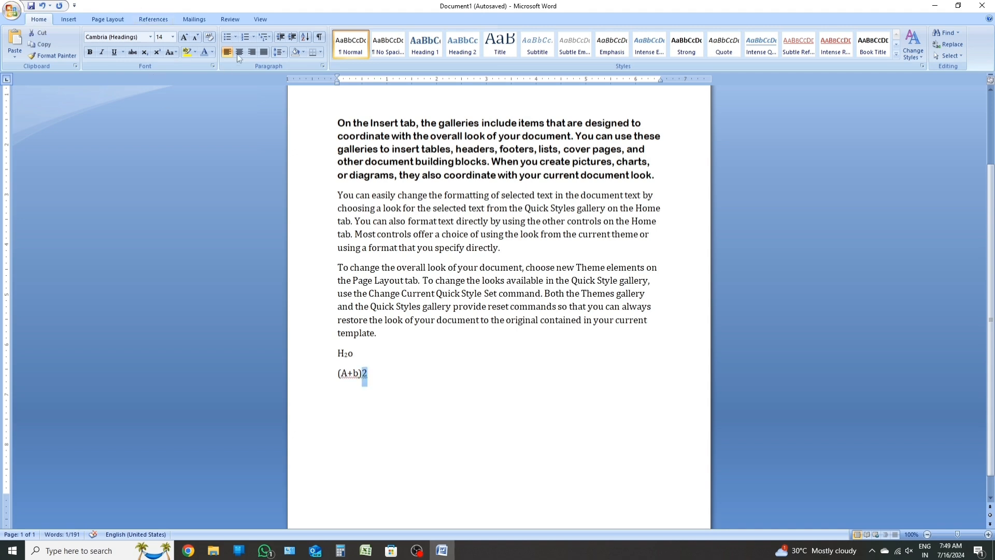
{"action": "left_click", "coordinate": [158, 52]}
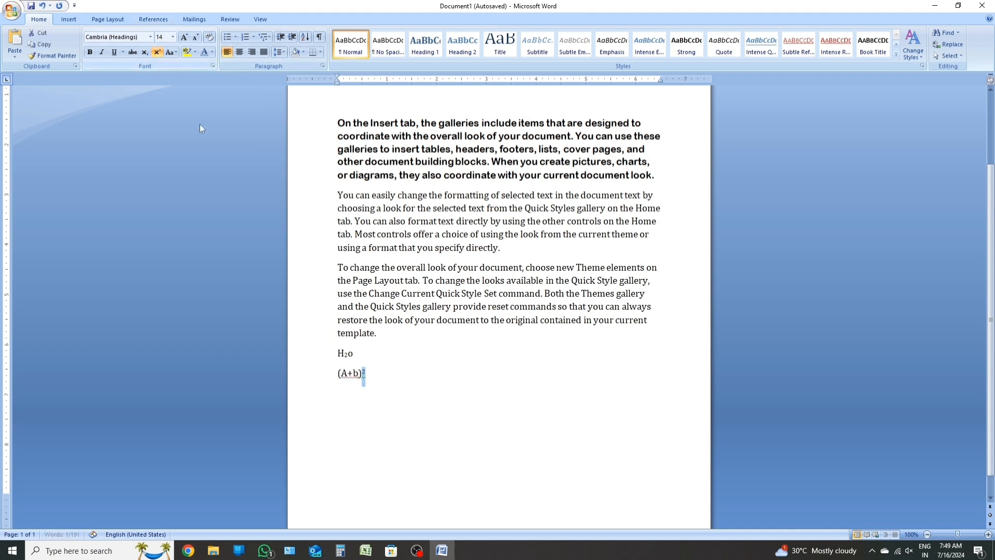
{"action": "left_click", "coordinate": [374, 379]}
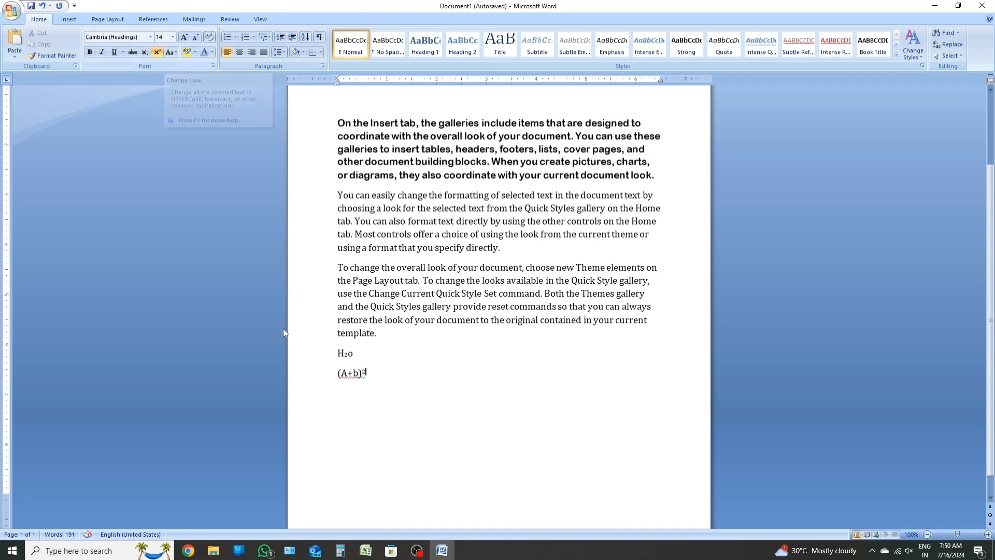
Change the second body paragraph's case to lowercase and then to UPPERCASE.
{"action": "scroll", "coordinate": [311, 282], "scroll_direction": "up", "scroll_amount": 3}
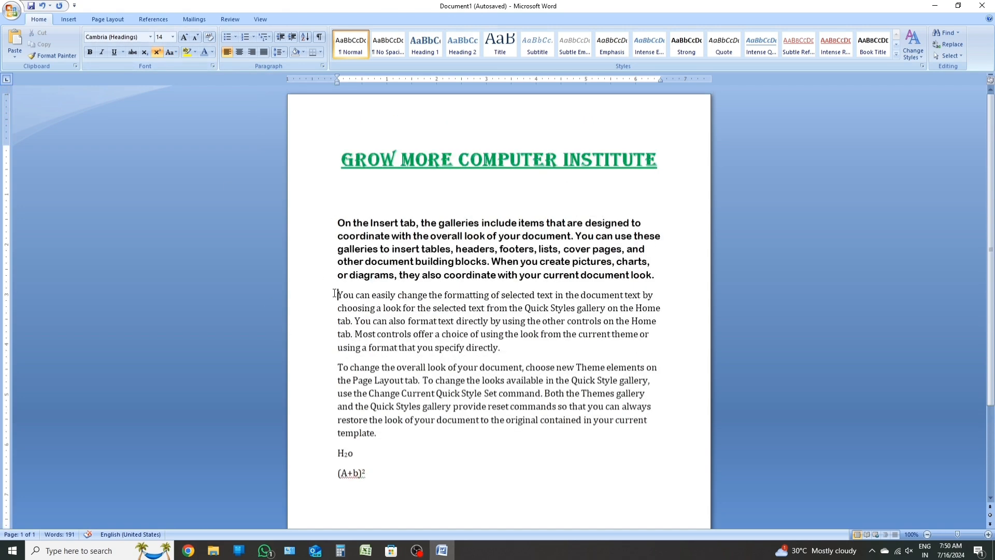
{"action": "left_click_drag", "start_coordinate": [337, 295], "coordinate": [502, 350]}
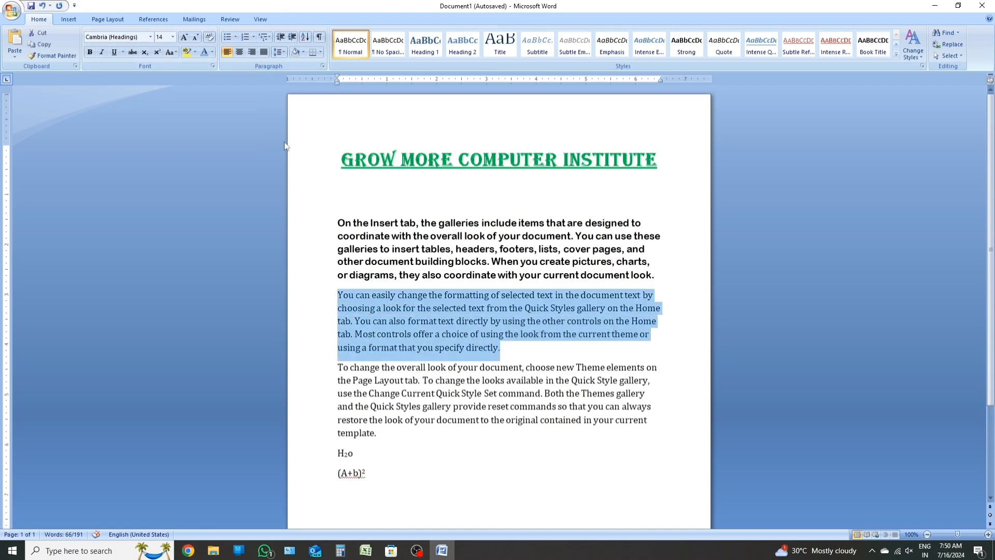
{"action": "left_click", "coordinate": [175, 53]}
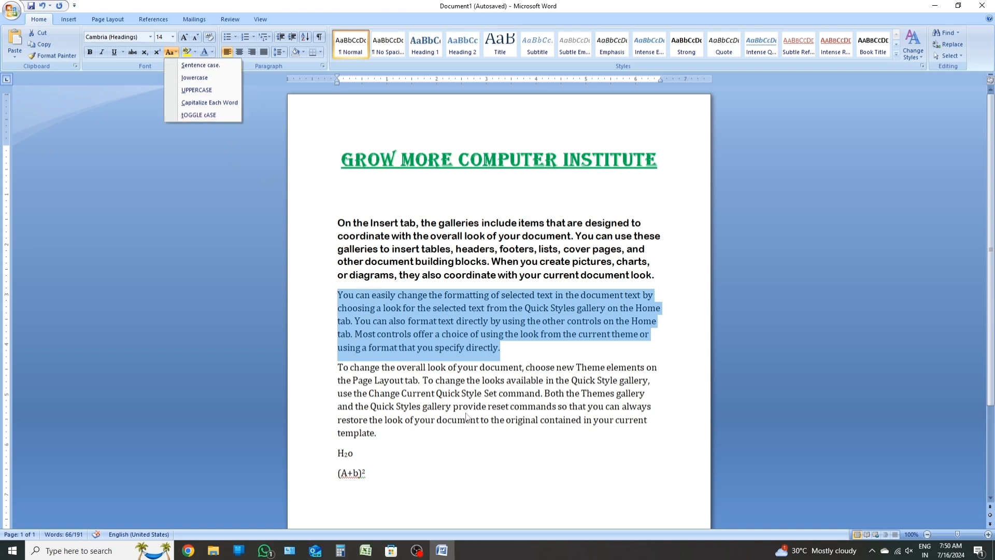
{"action": "left_click", "coordinate": [195, 78]}
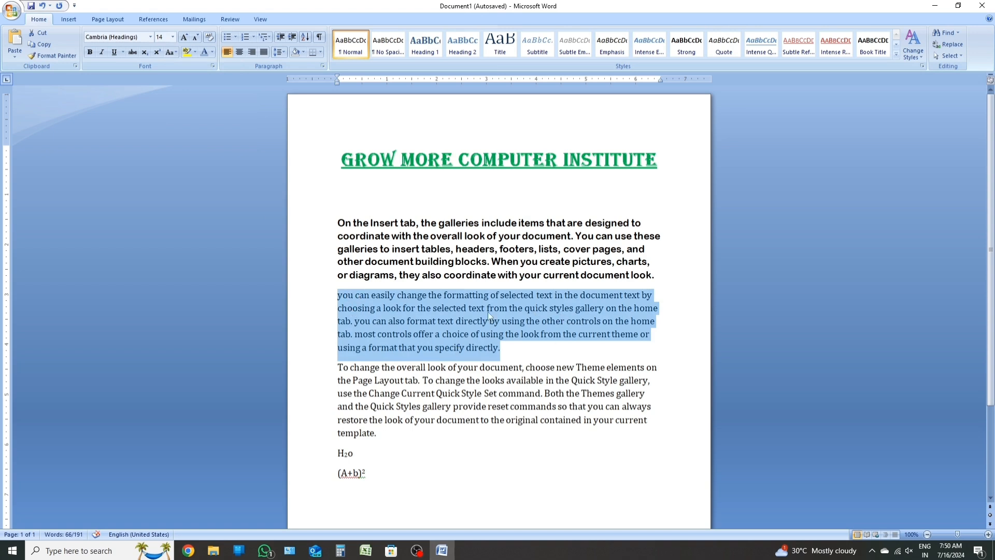
{"action": "left_click", "coordinate": [174, 51]}
{"action": "left_click", "coordinate": [189, 90]}
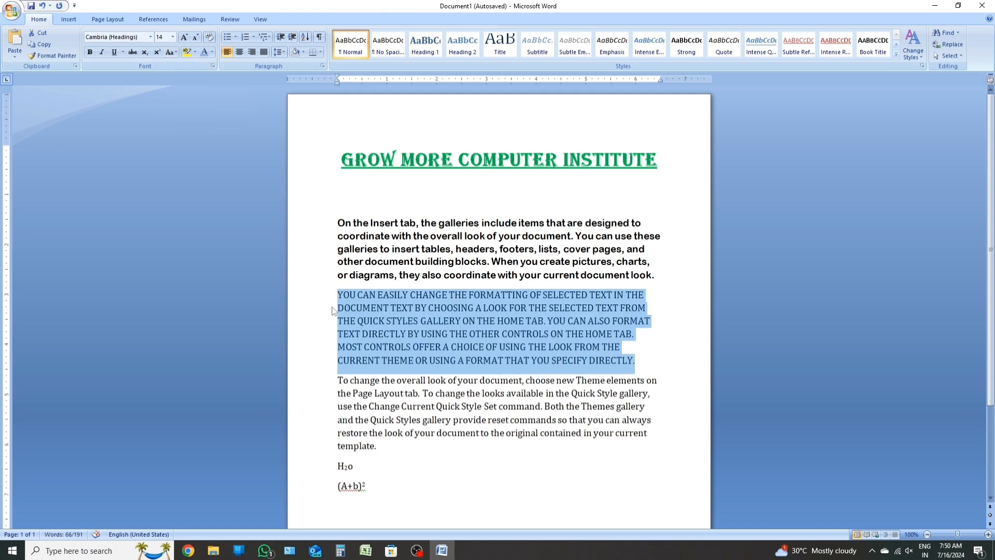
Apply Capitalize Each Word to the second body paragraph.
{"action": "left_click", "coordinate": [172, 52]}
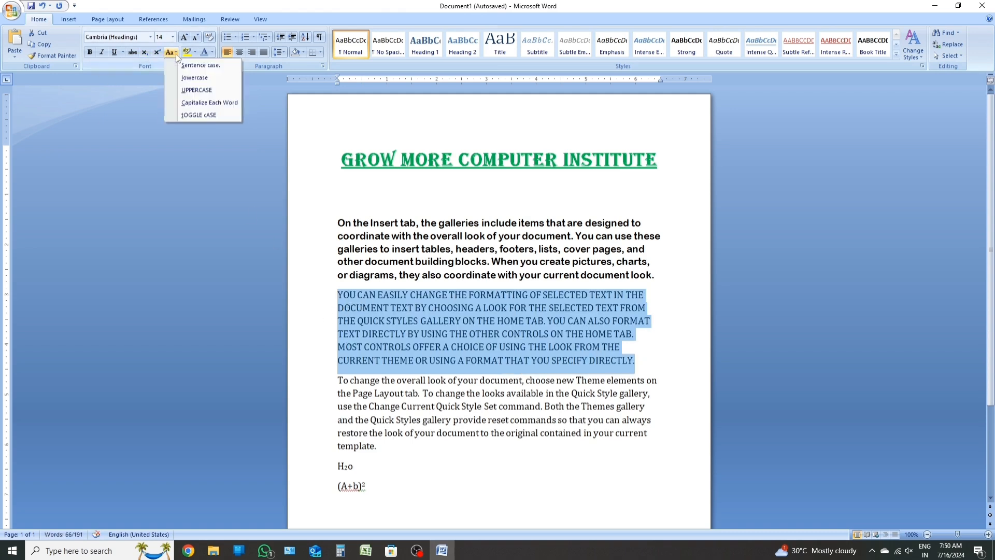
{"action": "left_click", "coordinate": [206, 102]}
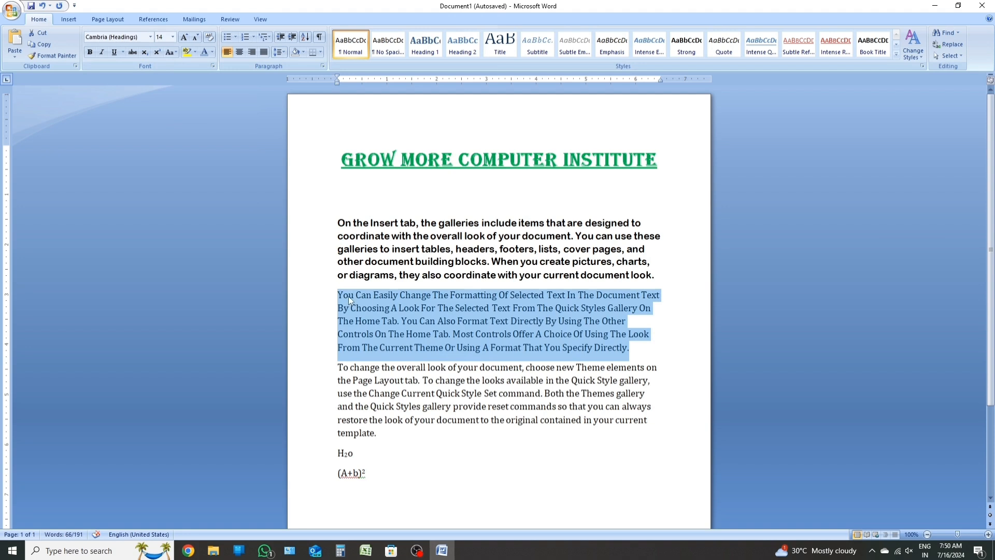
Change the second body paragraph's case to tOGGLE cASE and then to Sentence case.
{"action": "left_click", "coordinate": [173, 53]}
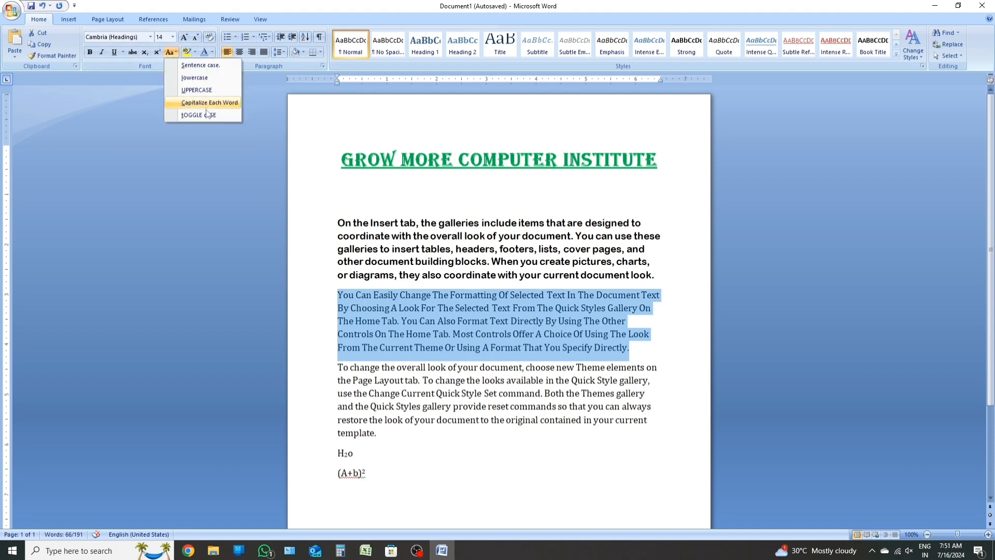
{"action": "left_click", "coordinate": [209, 115]}
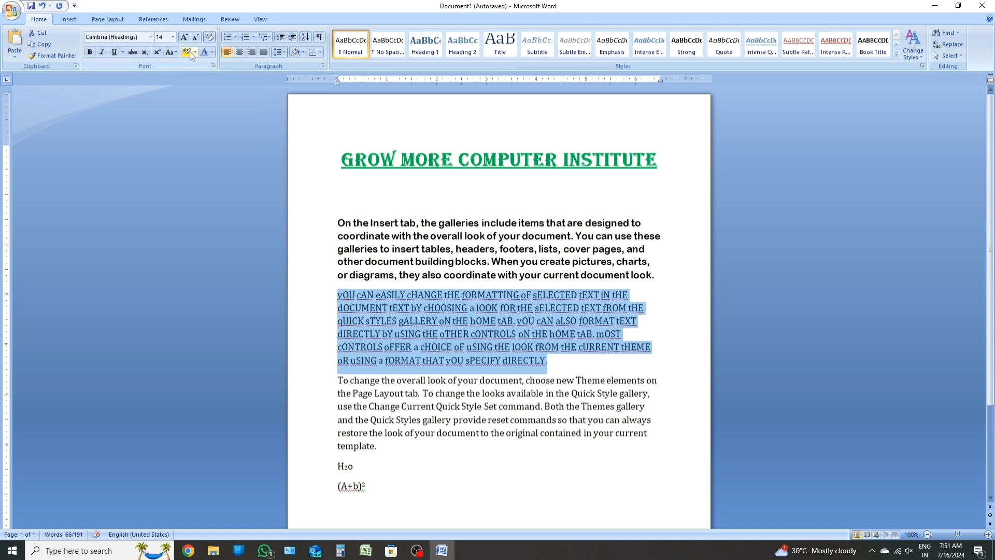
{"action": "left_click", "coordinate": [172, 52]}
{"action": "left_click", "coordinate": [193, 66]}
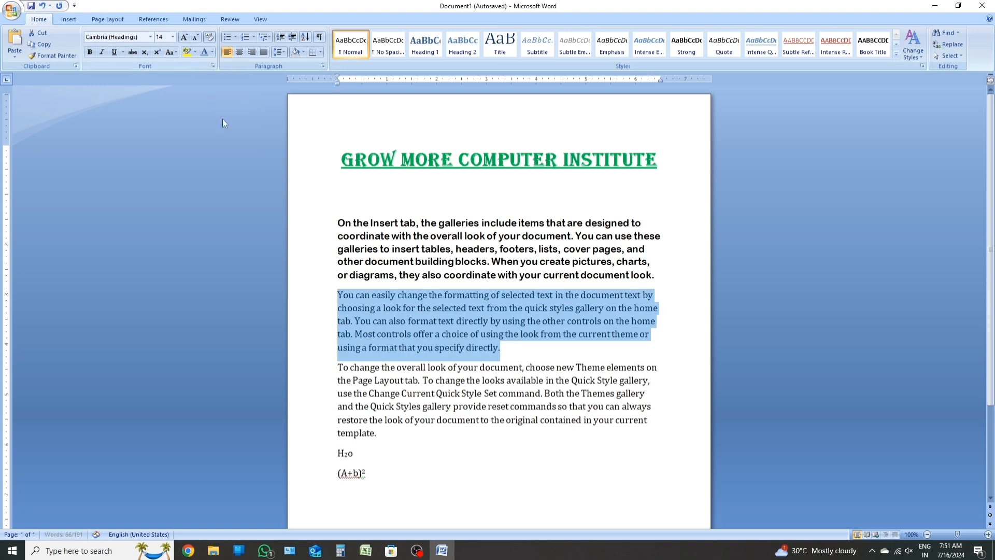
Highlight the second body paragraph in light gray and set its font color to the dark blue theme color.
{"action": "left_click", "coordinate": [197, 52]}
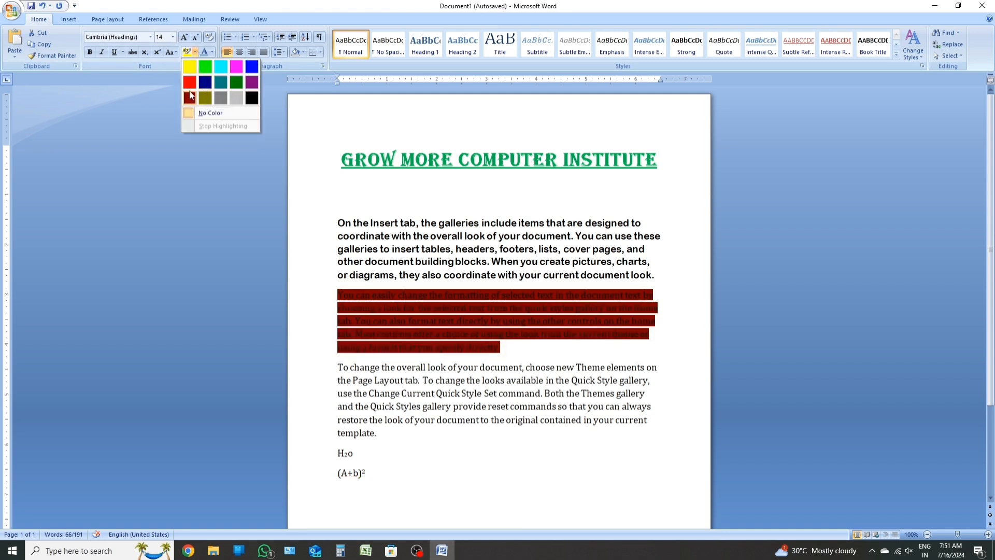
{"action": "left_click", "coordinate": [233, 99]}
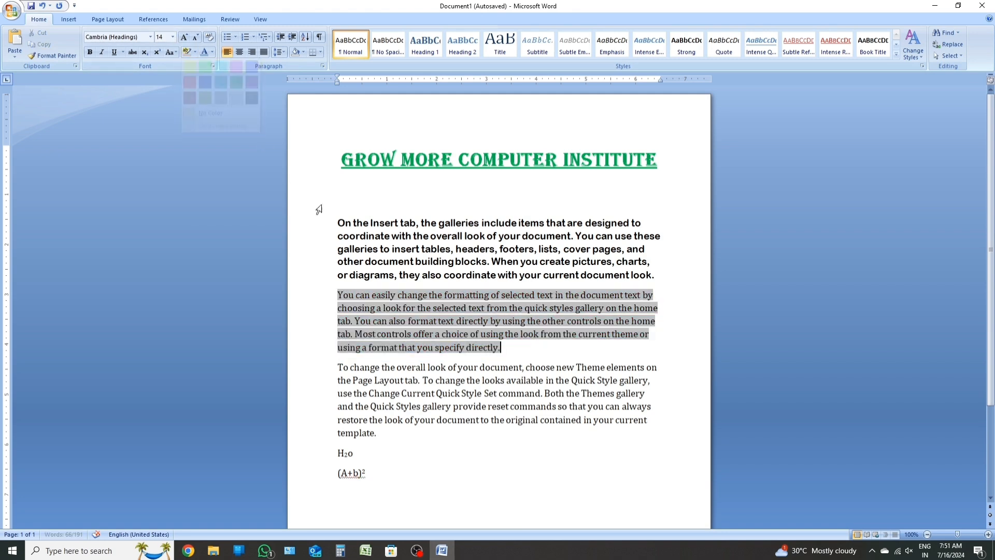
{"action": "left_click", "coordinate": [213, 54]}
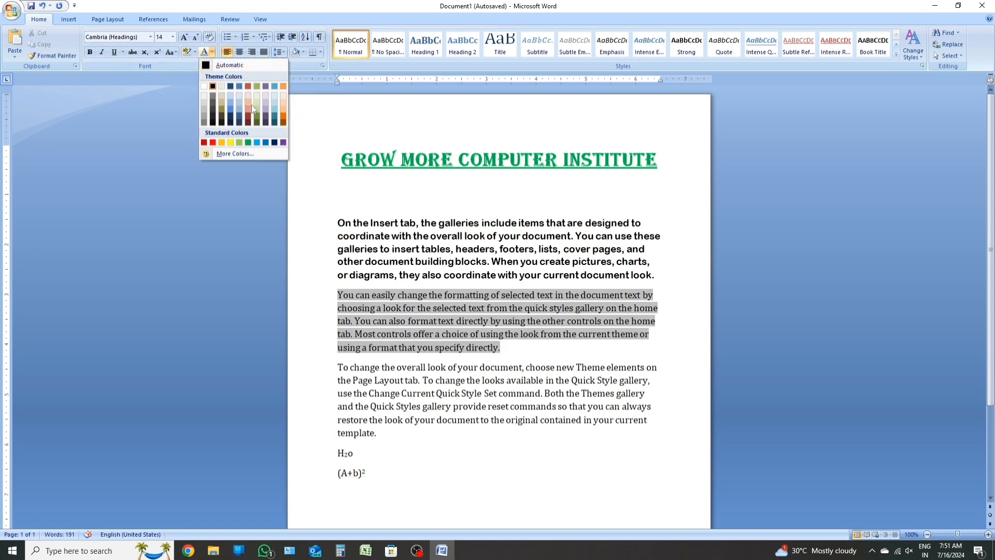
{"action": "left_click", "coordinate": [382, 324]}
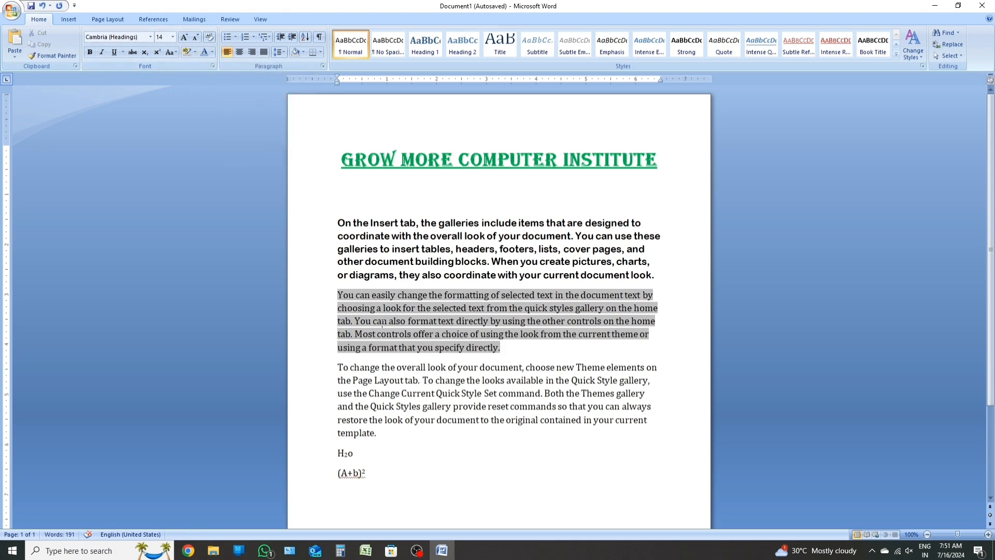
{"action": "left_click_drag", "start_coordinate": [513, 350], "coordinate": [352, 297]}
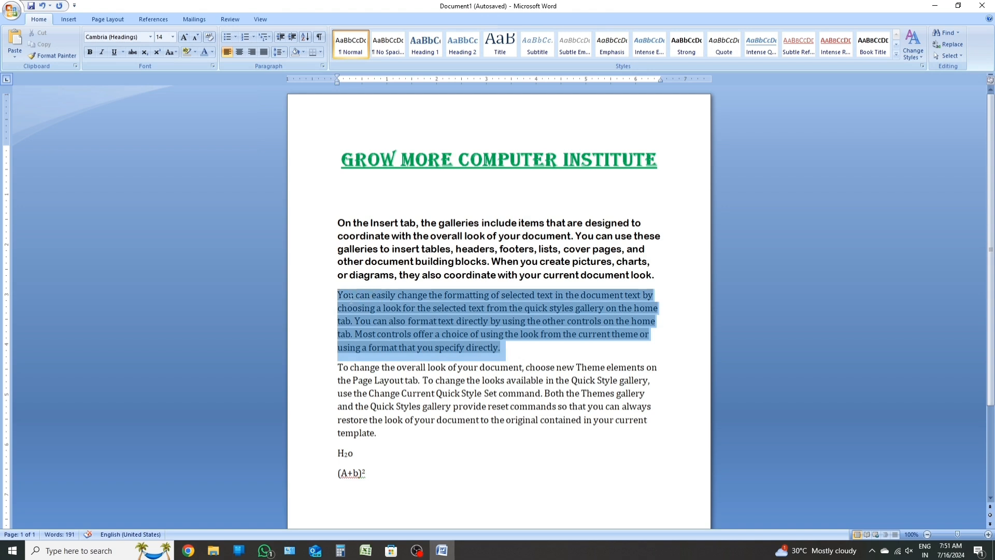
{"action": "left_click", "coordinate": [213, 52]}
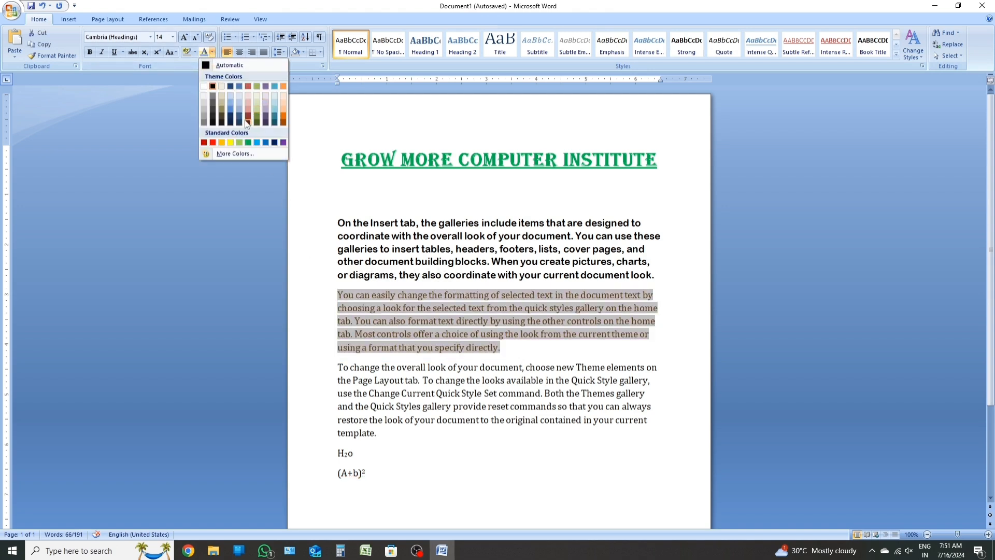
{"action": "left_click", "coordinate": [231, 89]}
{"action": "left_click", "coordinate": [525, 366]}
Copy the highlighted second body paragraph and paste it on the line below (A+b)2.
{"action": "scroll", "coordinate": [334, 188], "scroll_direction": "down", "scroll_amount": 2}
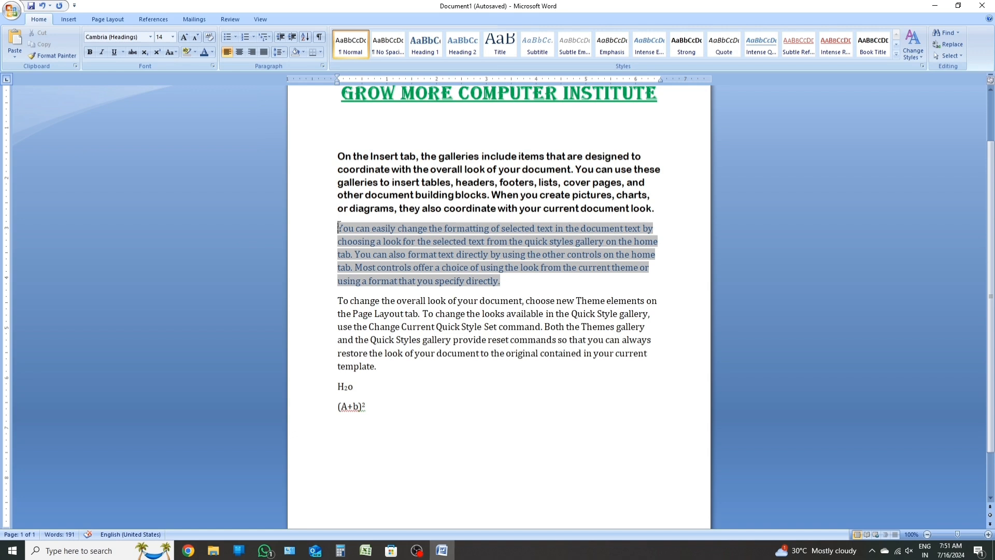
{"action": "left_click_drag", "start_coordinate": [338, 227], "coordinate": [502, 285]}
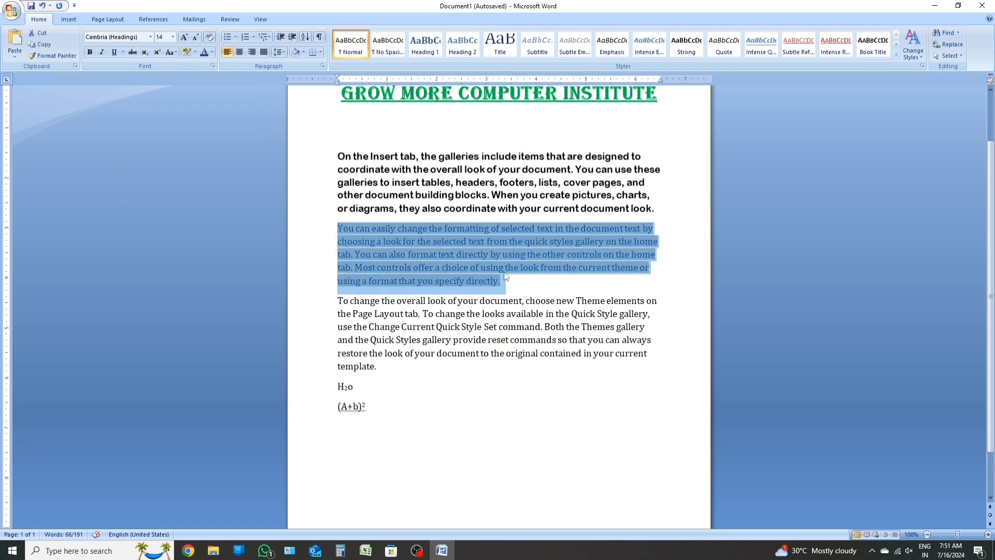
{"action": "left_click", "coordinate": [46, 47]}
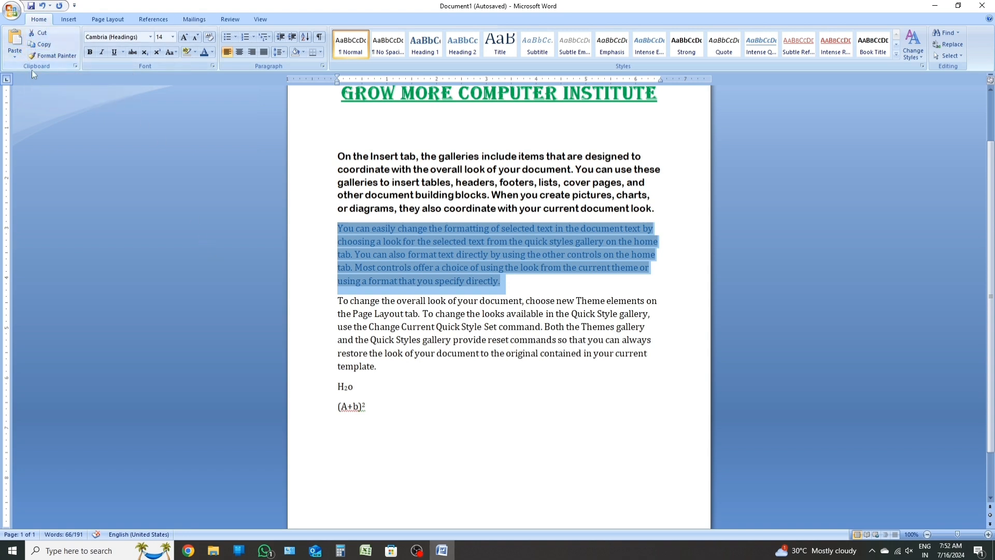
{"action": "scroll", "coordinate": [216, 308], "scroll_direction": "down", "scroll_amount": 1}
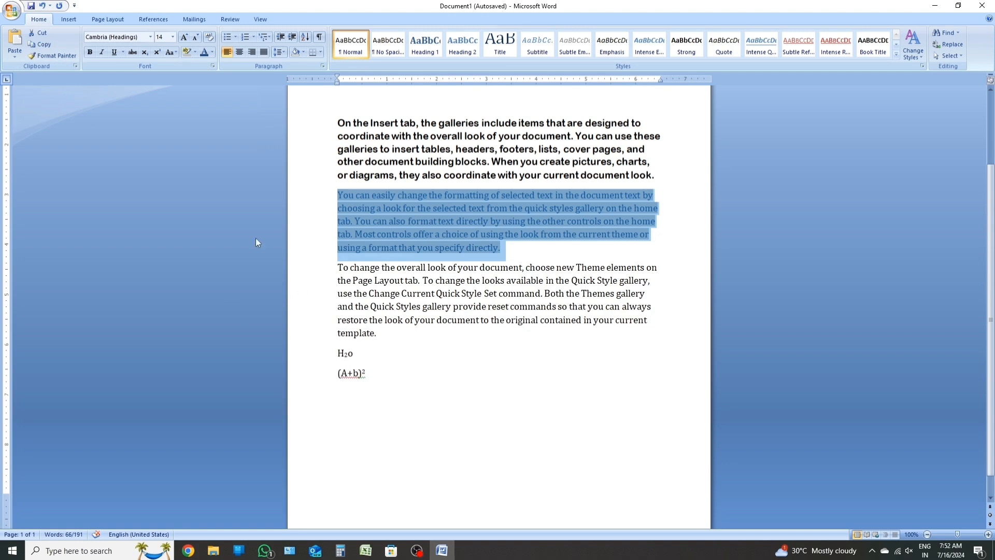
{"action": "left_click", "coordinate": [412, 390]}
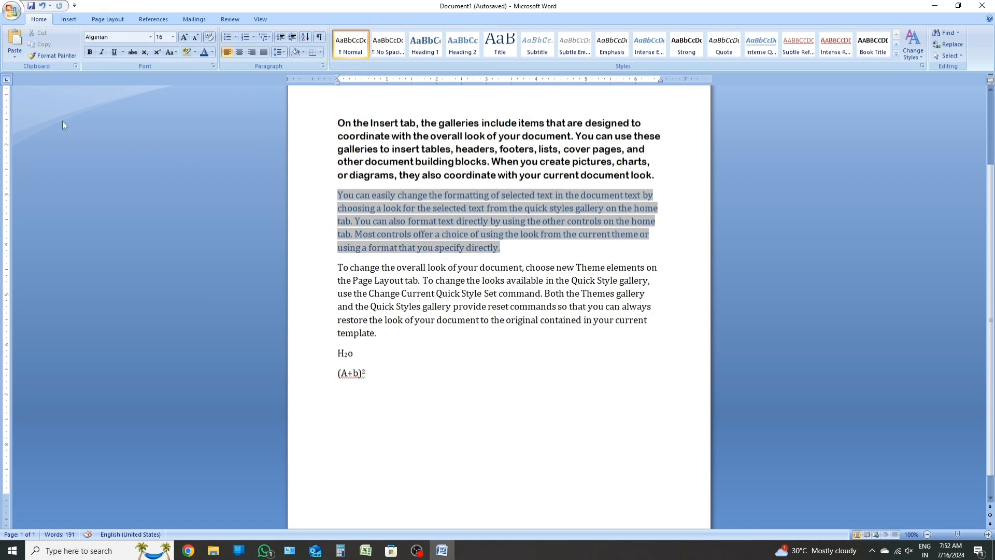
{"action": "left_click", "coordinate": [14, 42]}
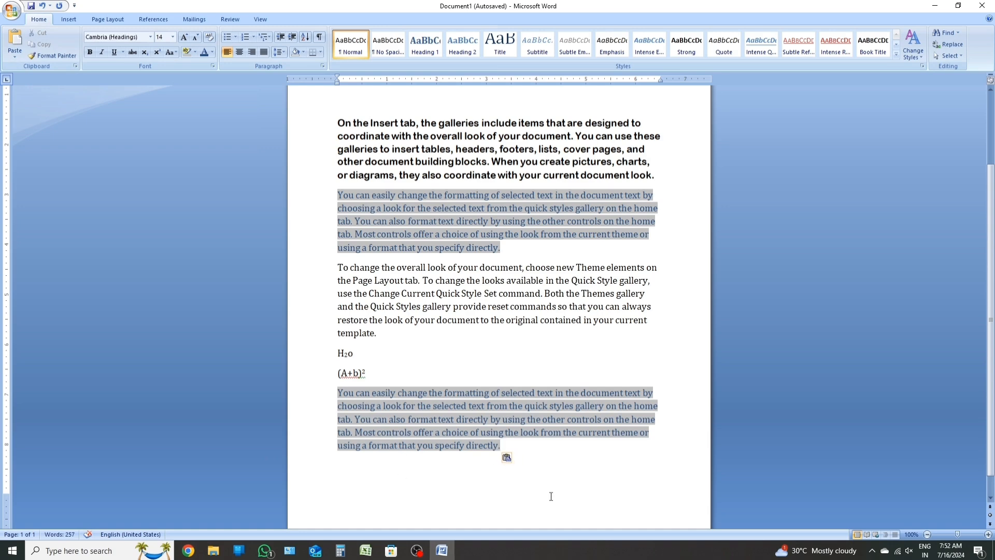
Copy the first body paragraph and start a new line after the pasted gray-highlighted paragraph.
{"action": "key", "text": "Return"}
{"action": "scroll", "coordinate": [358, 250], "scroll_direction": "up", "scroll_amount": 3}
{"action": "left_click_drag", "start_coordinate": [333, 222], "coordinate": [660, 281]}
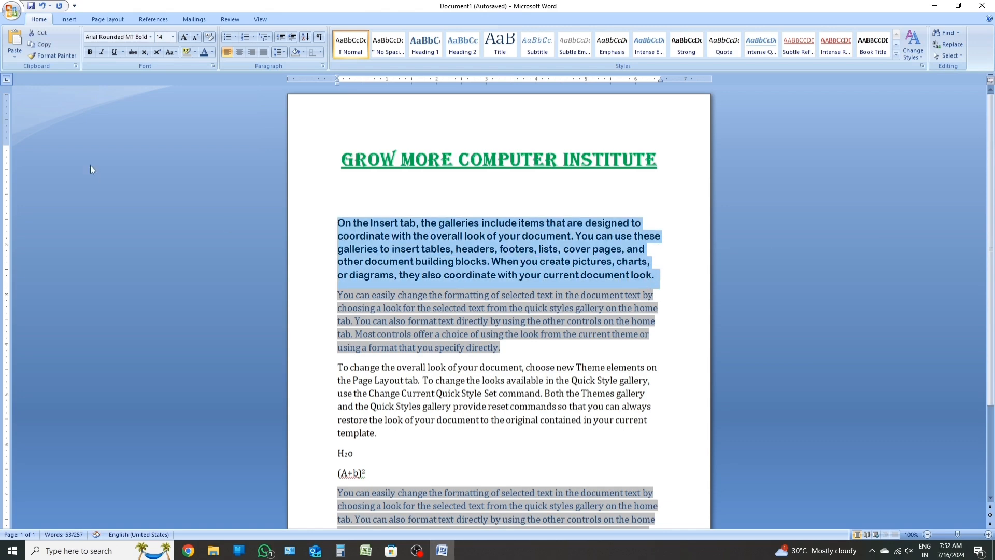
{"action": "left_click", "coordinate": [43, 45]}
{"action": "scroll", "coordinate": [497, 311], "scroll_direction": "down", "scroll_amount": 2}
{"action": "scroll", "coordinate": [519, 456], "scroll_direction": "down", "scroll_amount": 2}
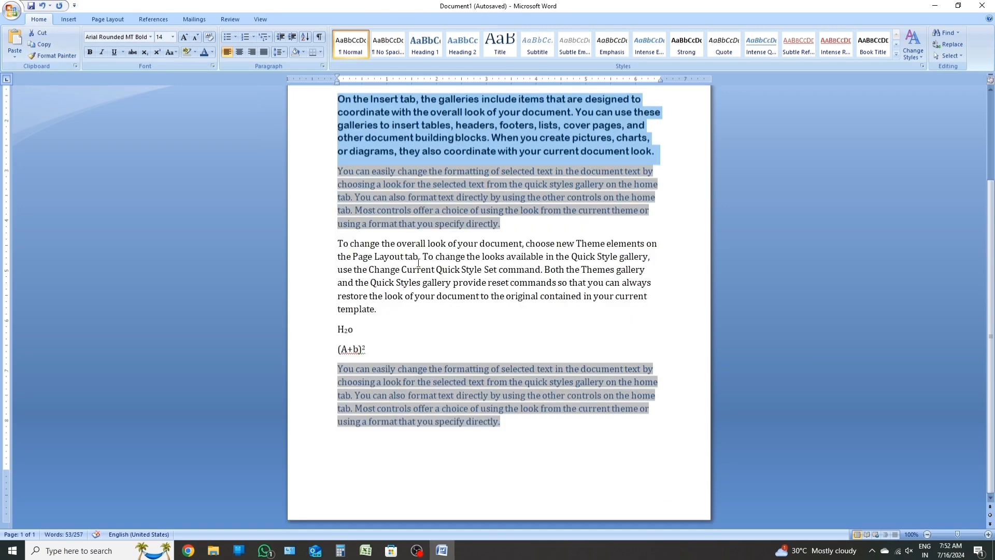
{"action": "left_click", "coordinate": [518, 428]}
{"action": "key", "text": "Return"}
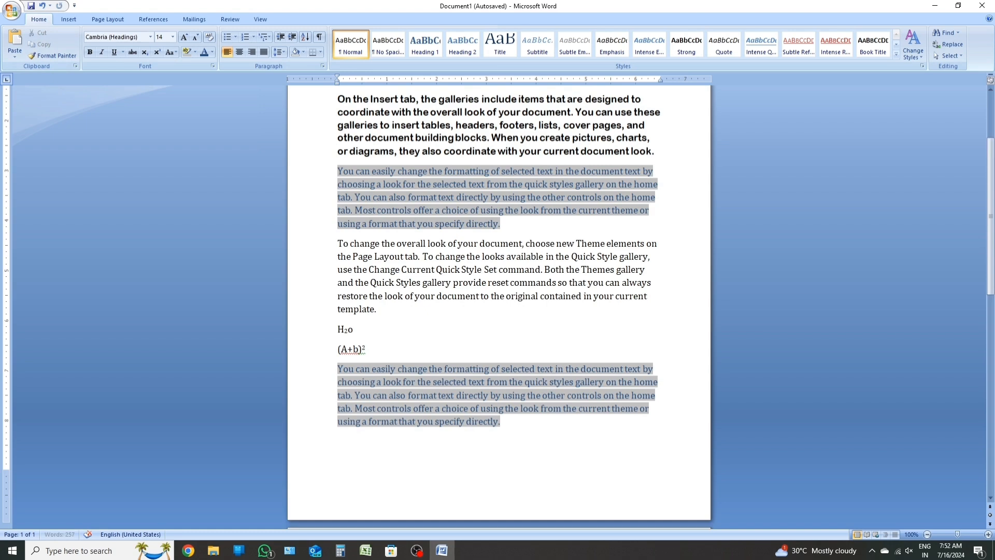
Paste the copied paragraph with Paste Special as a Microsoft Office Word Document Object.
{"action": "left_click", "coordinate": [14, 54]}
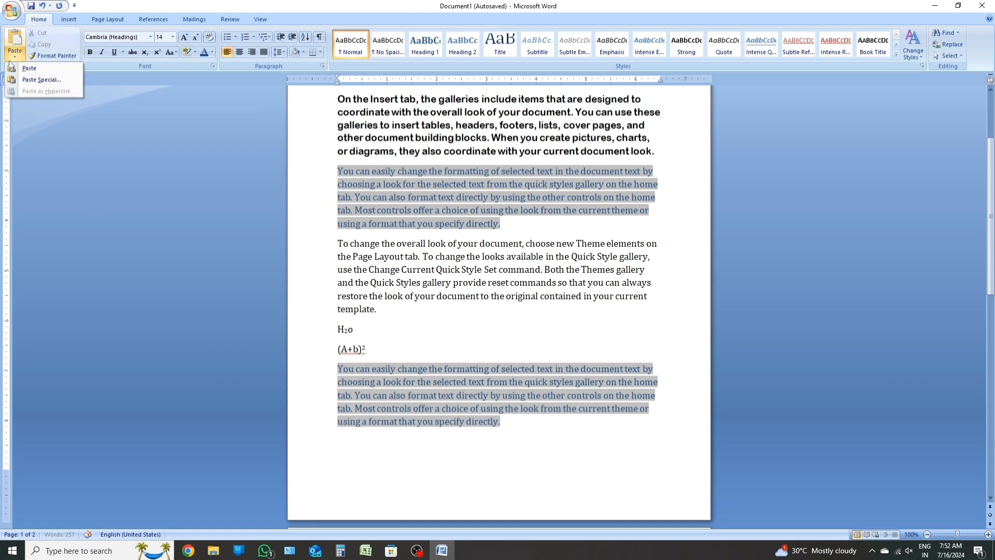
{"action": "left_click", "coordinate": [43, 81]}
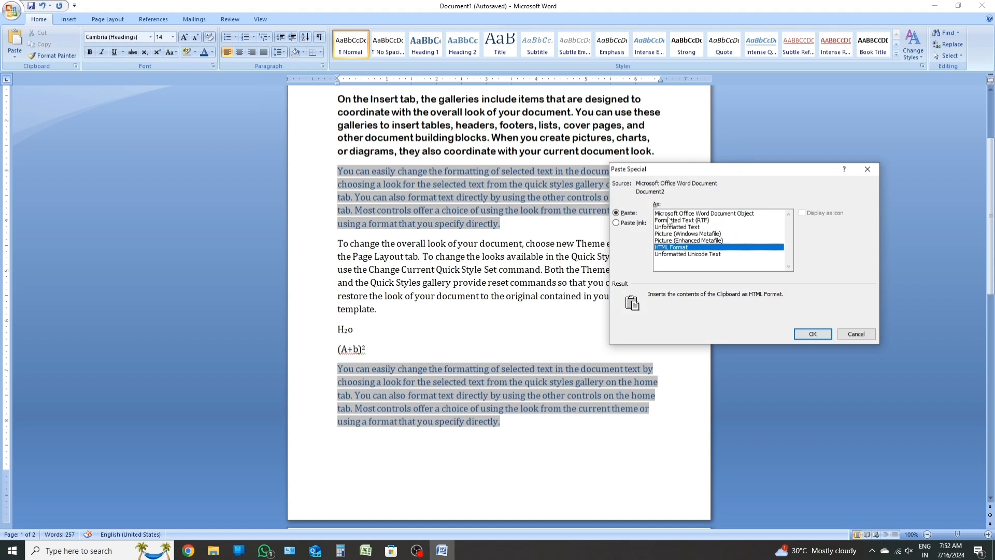
{"action": "left_click", "coordinate": [731, 213]}
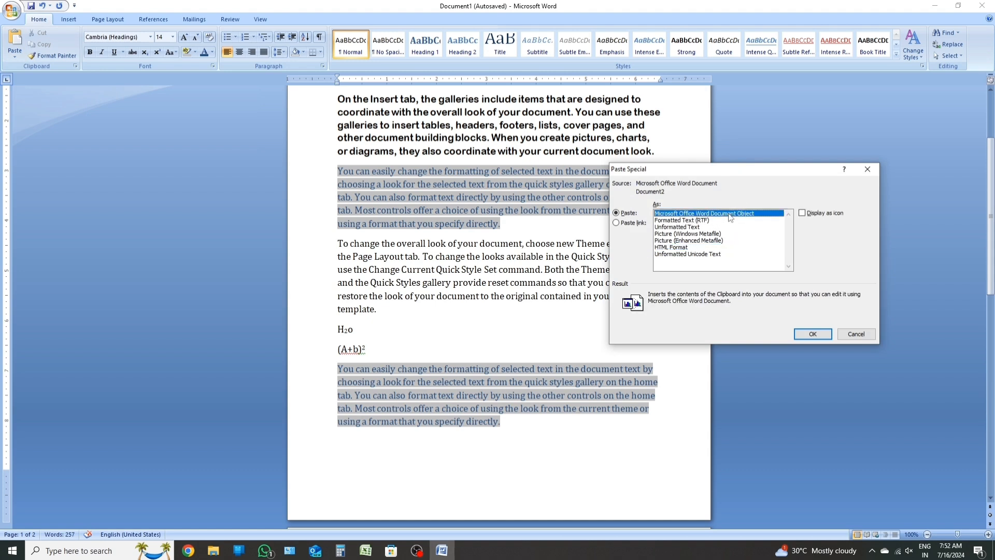
{"action": "left_click", "coordinate": [809, 336]}
{"action": "scroll", "coordinate": [354, 288], "scroll_direction": "up", "scroll_amount": 3}
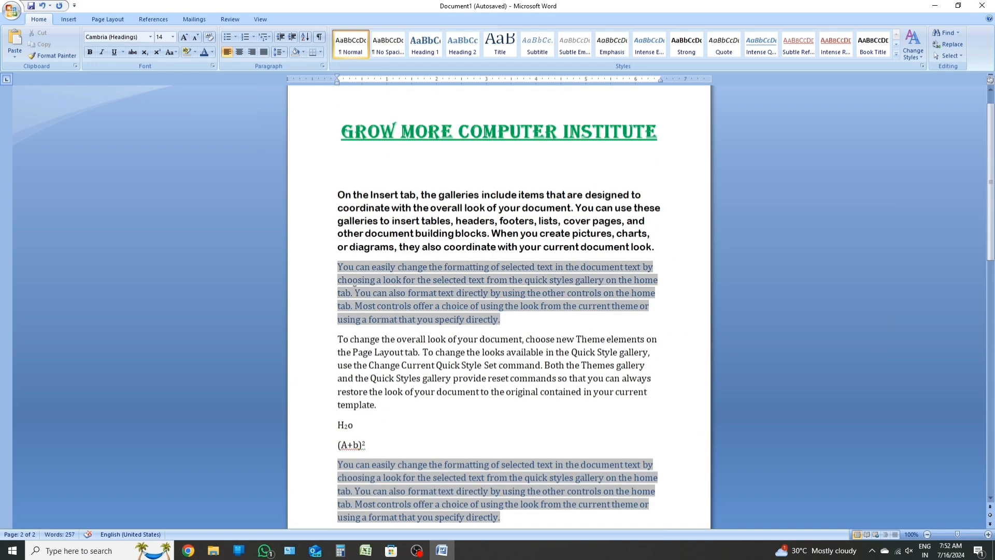
{"action": "scroll", "coordinate": [450, 295], "scroll_direction": "down", "scroll_amount": 4}
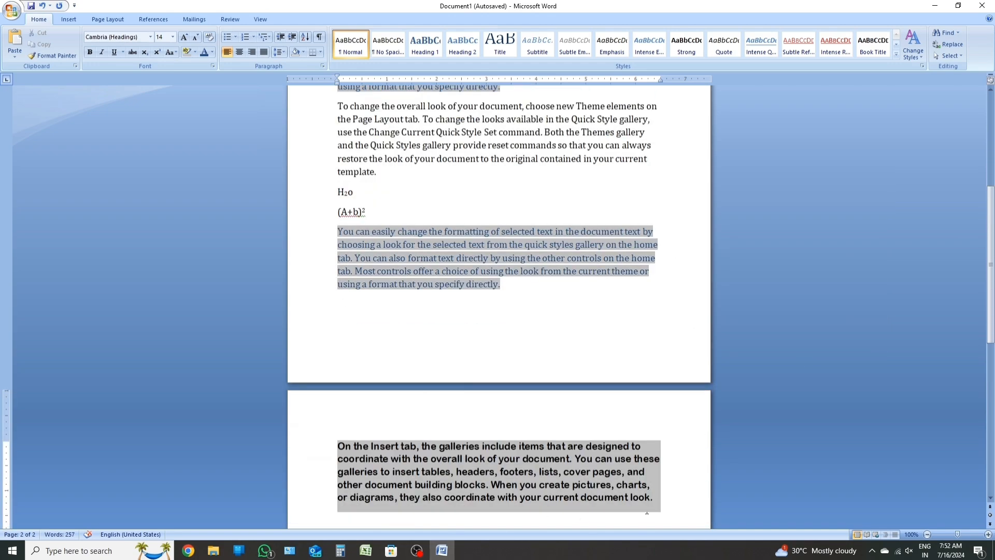
Select the embedded document object on page 2 and shrink it slightly from its corner.
{"action": "left_click", "coordinate": [474, 311]}
{"action": "left_click_drag", "start_coordinate": [338, 234], "coordinate": [345, 241]}
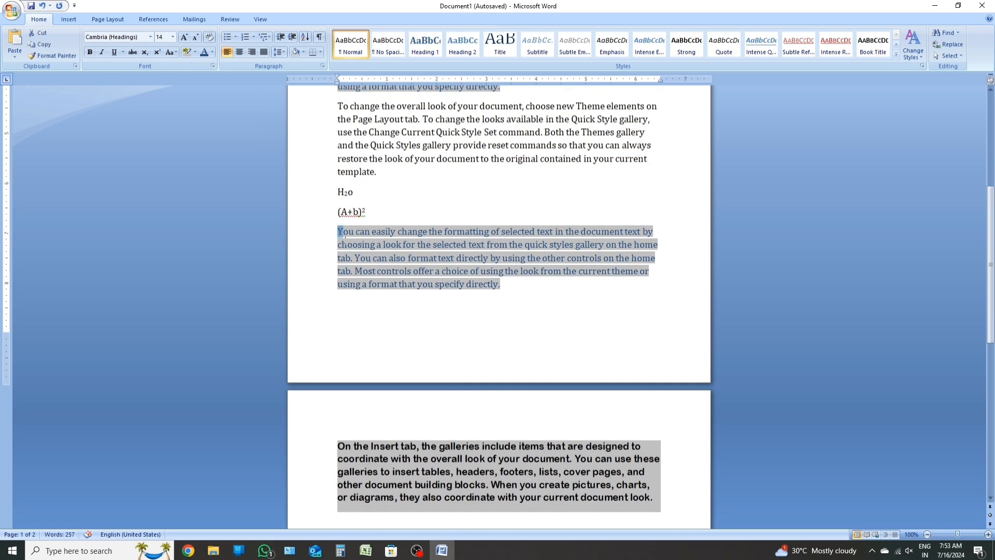
{"action": "left_click", "coordinate": [349, 463]}
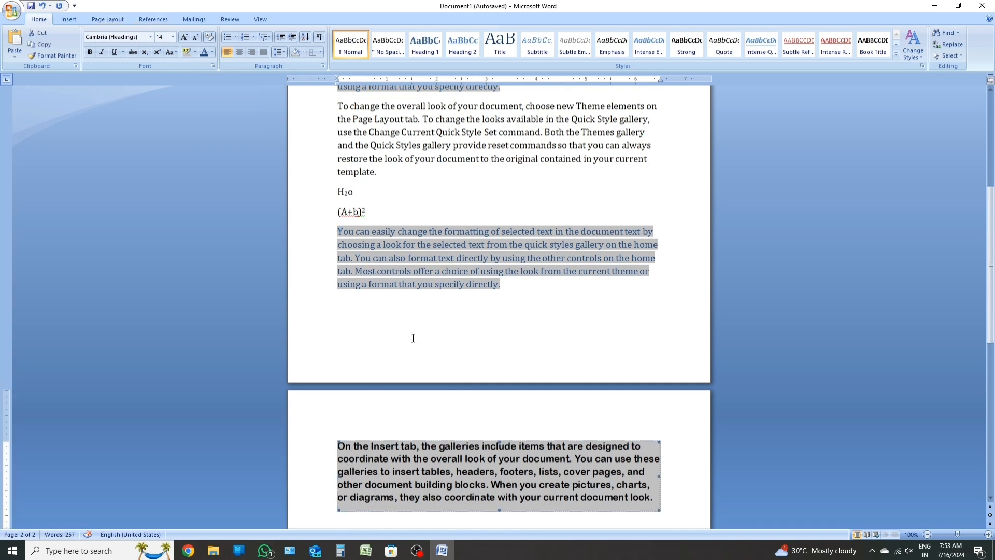
{"action": "scroll", "coordinate": [541, 282], "scroll_direction": "up", "scroll_amount": 6}
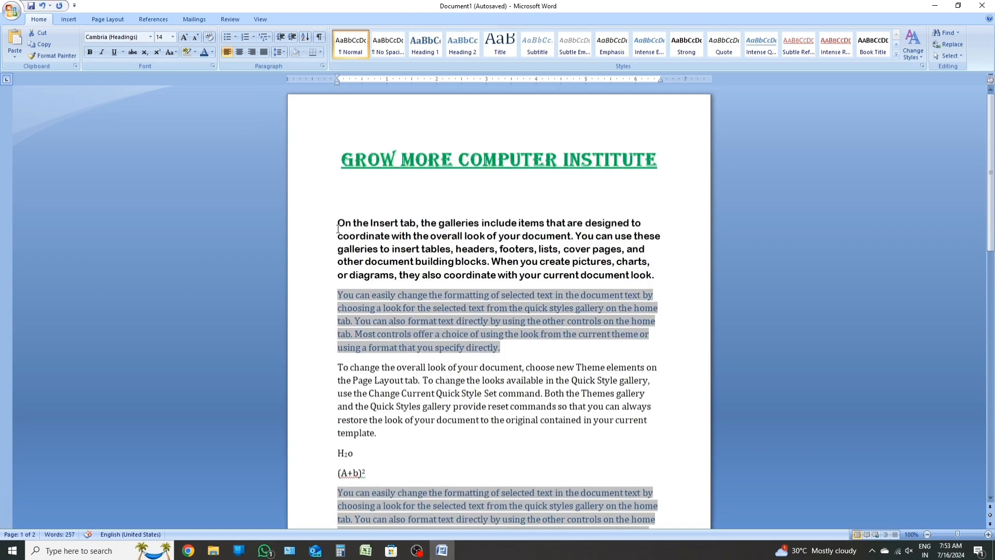
{"action": "scroll", "coordinate": [495, 461], "scroll_direction": "down", "scroll_amount": 7}
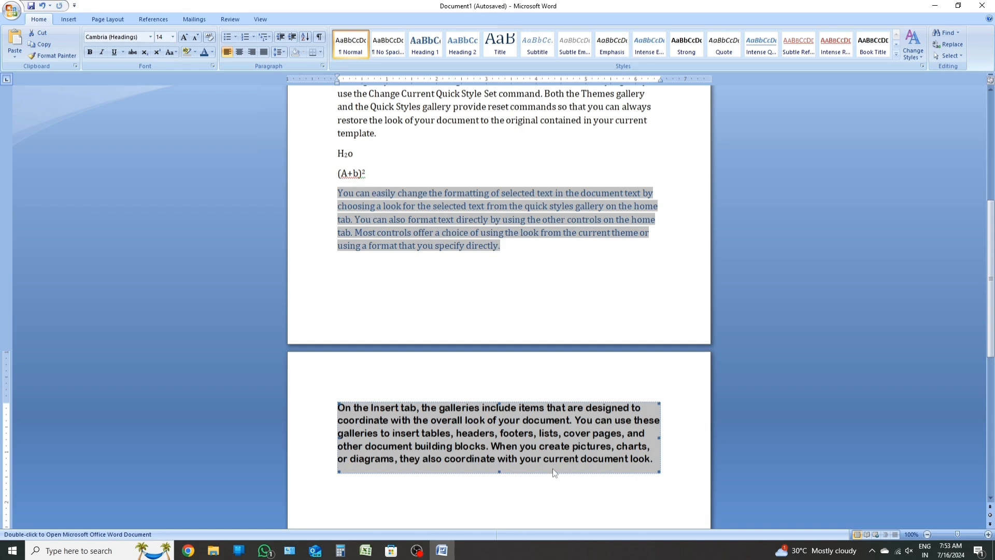
{"action": "left_click_drag", "start_coordinate": [659, 472], "coordinate": [643, 468]}
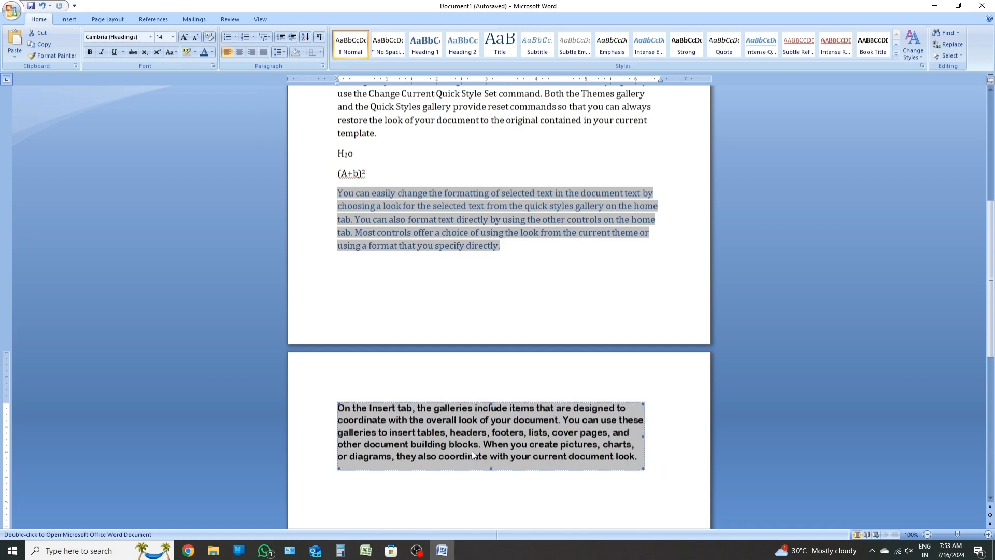
{"action": "left_click", "coordinate": [536, 477]}
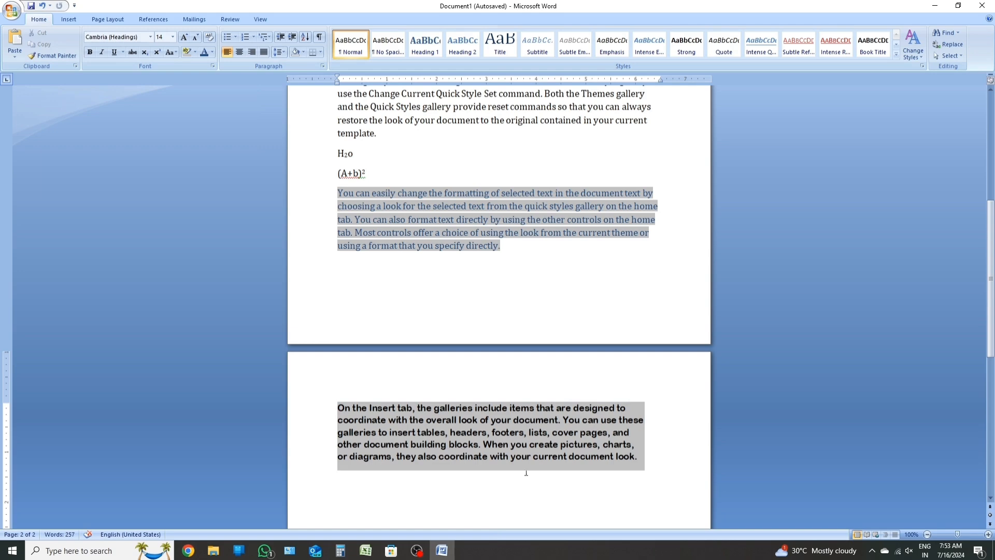
Copy the first body paragraph and paste it below the embedded object on page 2 as Formatted Text (RTF) with Paste Special.
{"action": "scroll", "coordinate": [384, 286], "scroll_direction": "up", "scroll_amount": 8}
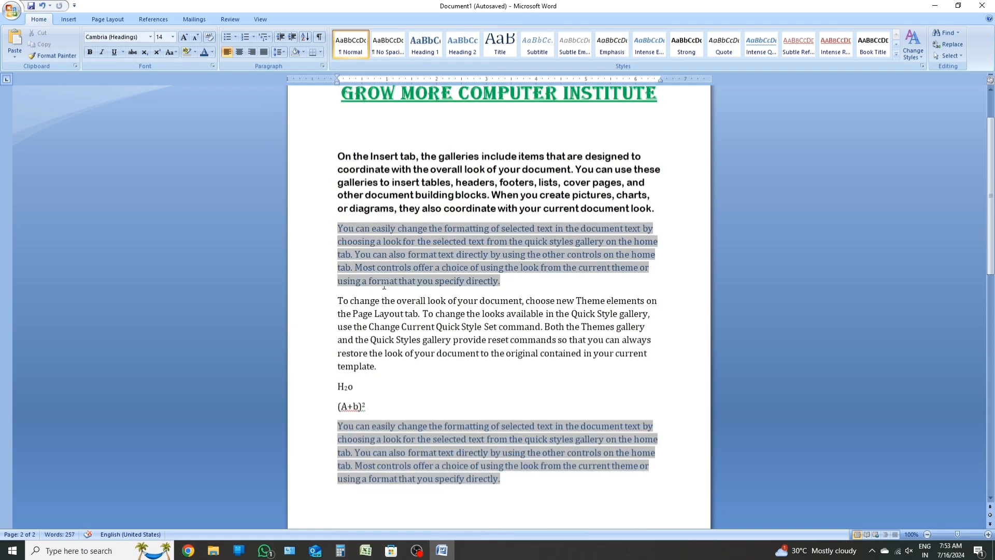
{"action": "left_click_drag", "start_coordinate": [337, 156], "coordinate": [660, 213]}
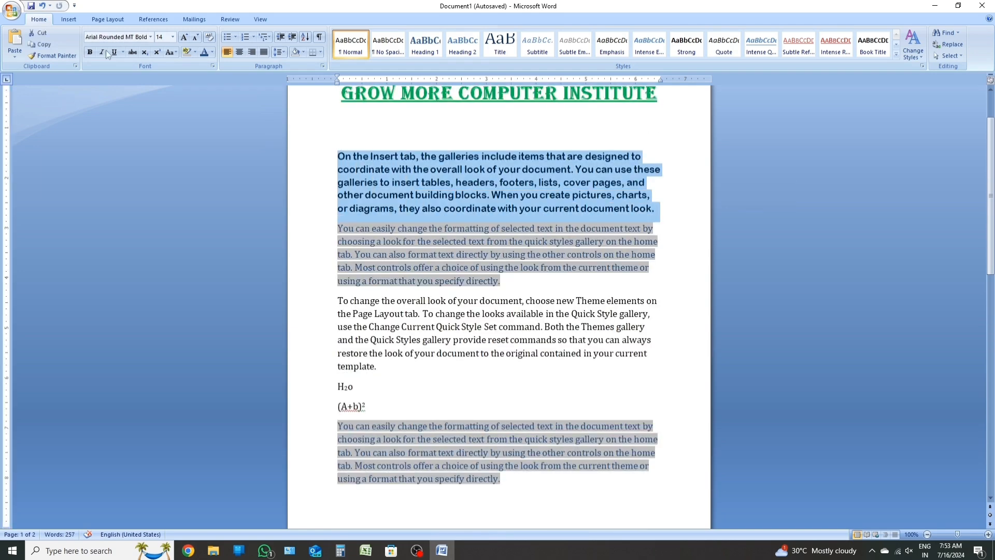
{"action": "left_click", "coordinate": [15, 49]}
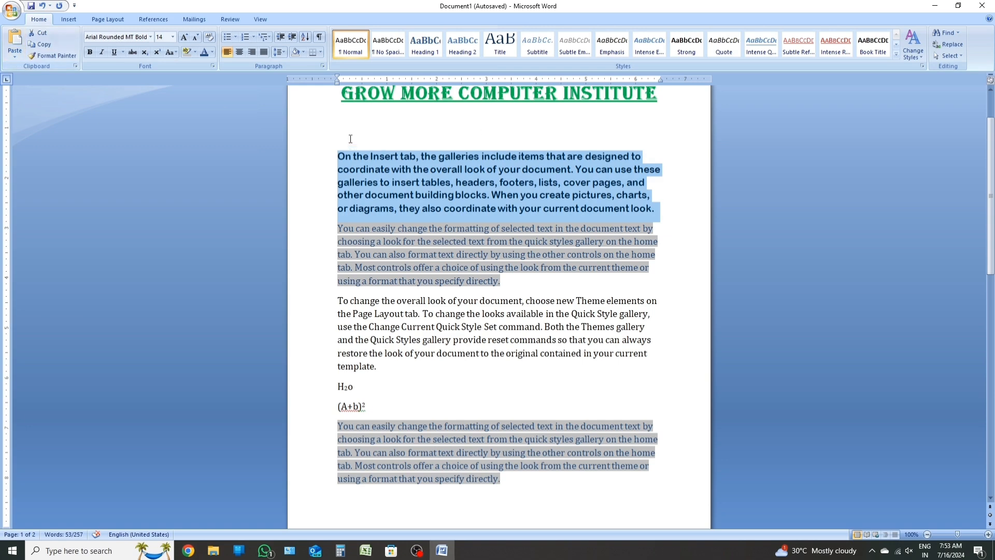
{"action": "left_click", "coordinate": [649, 352]}
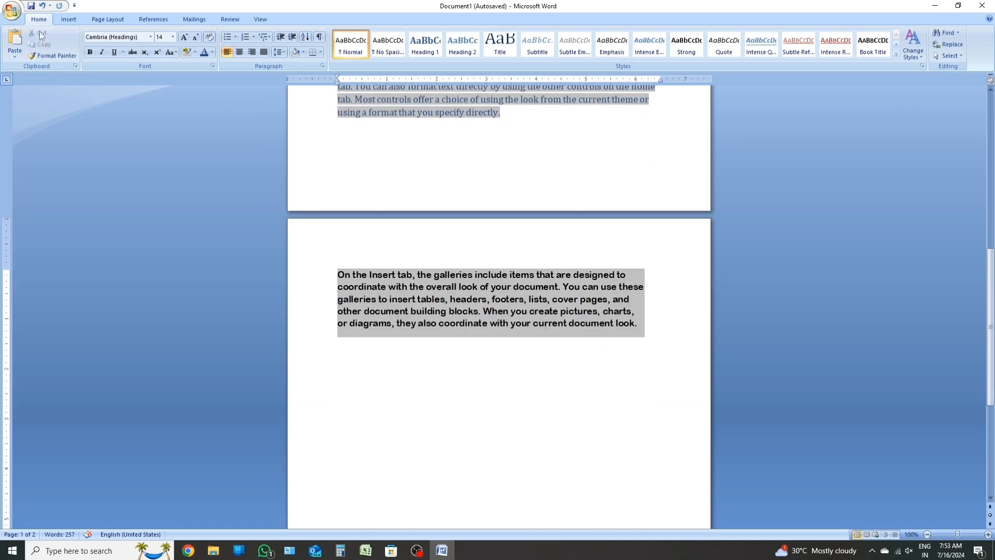
{"action": "left_click", "coordinate": [15, 55]}
{"action": "left_click", "coordinate": [38, 80]}
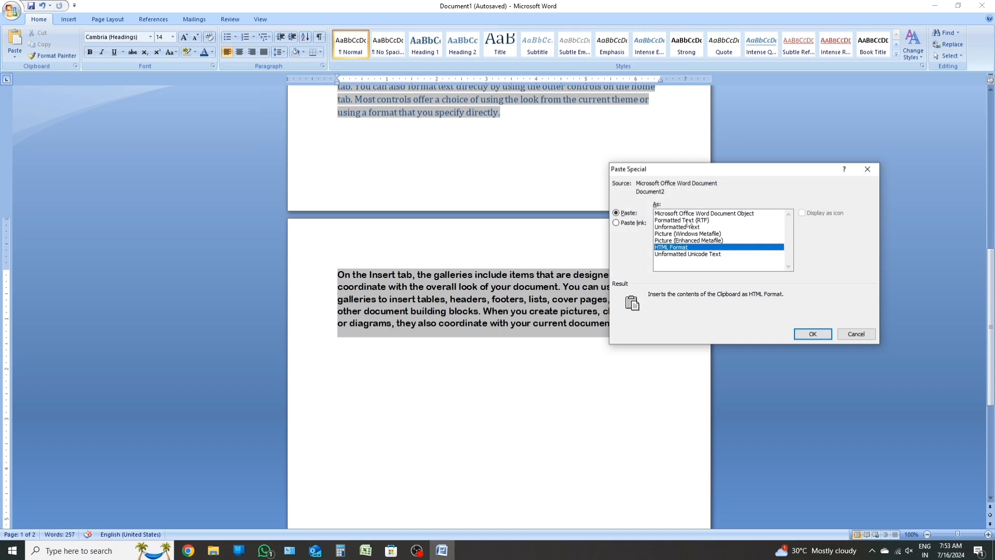
{"action": "left_click", "coordinate": [688, 220]}
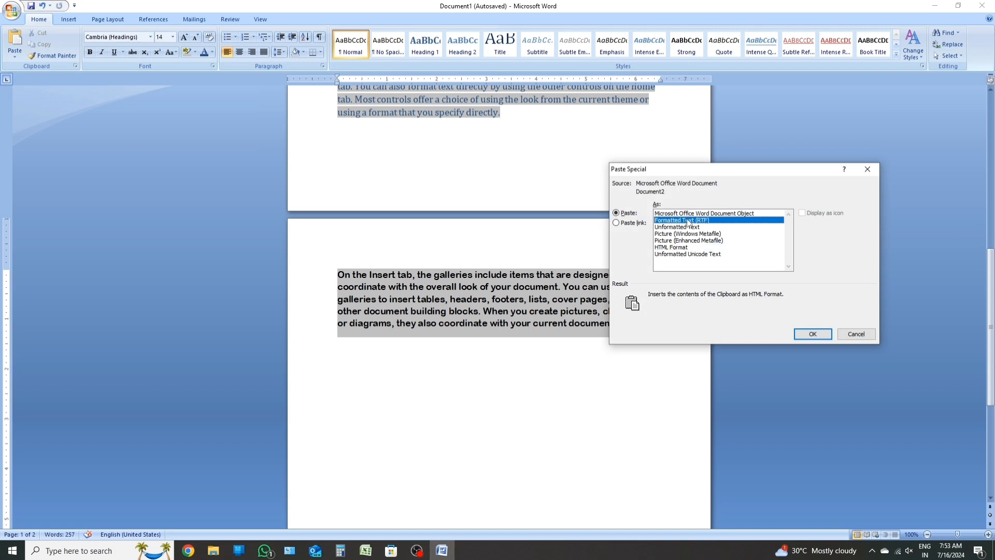
{"action": "left_click", "coordinate": [813, 334]}
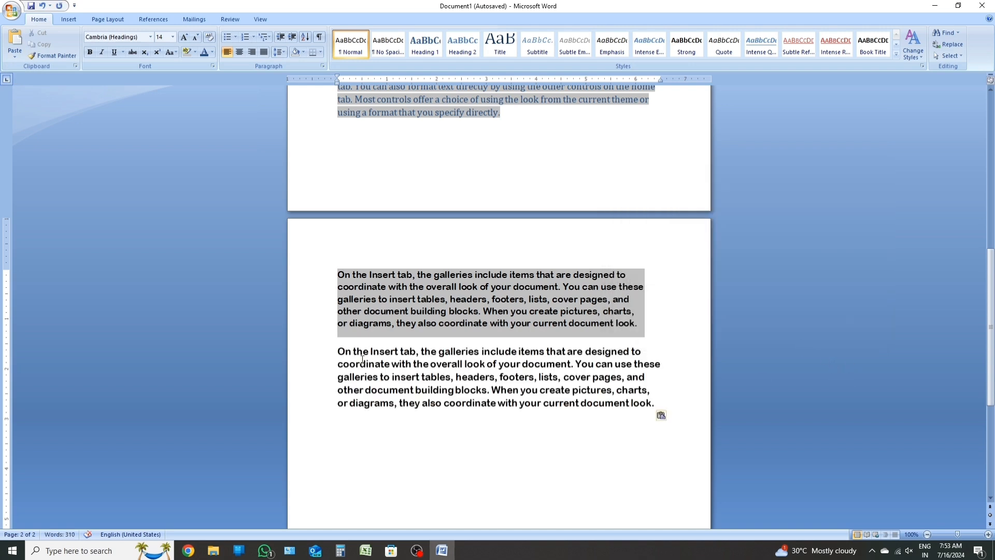
Copy the first body paragraph on page 1 and start a new line directly below it.
{"action": "scroll", "coordinate": [499, 306], "scroll_direction": "up", "scroll_amount": 10}
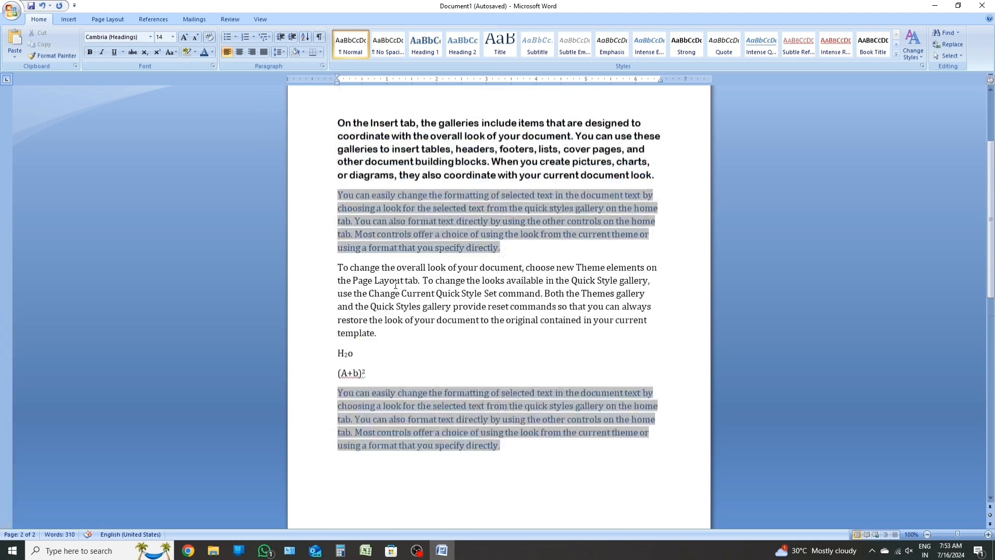
{"action": "scroll", "coordinate": [498, 306], "scroll_direction": "down", "scroll_amount": 9}
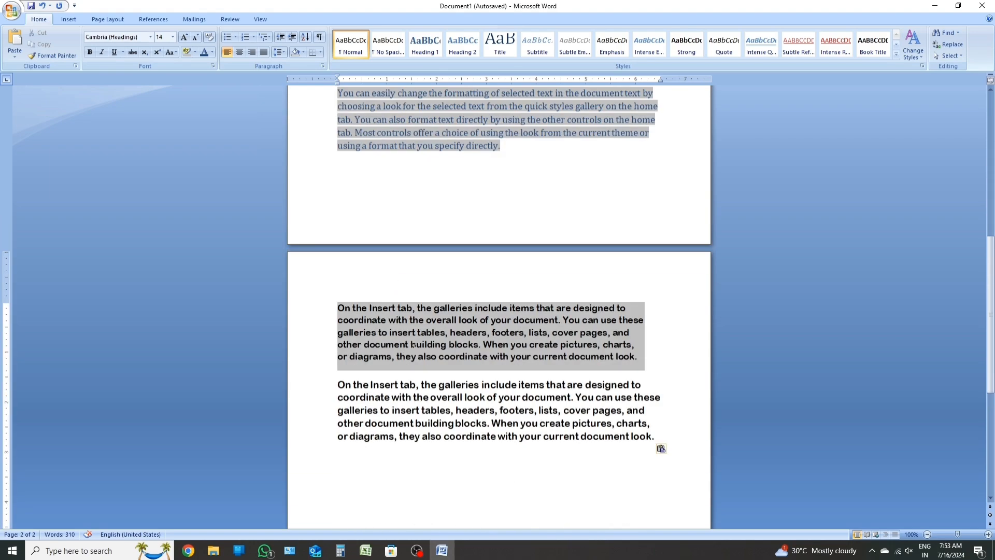
{"action": "scroll", "coordinate": [414, 344], "scroll_direction": "up", "scroll_amount": 8}
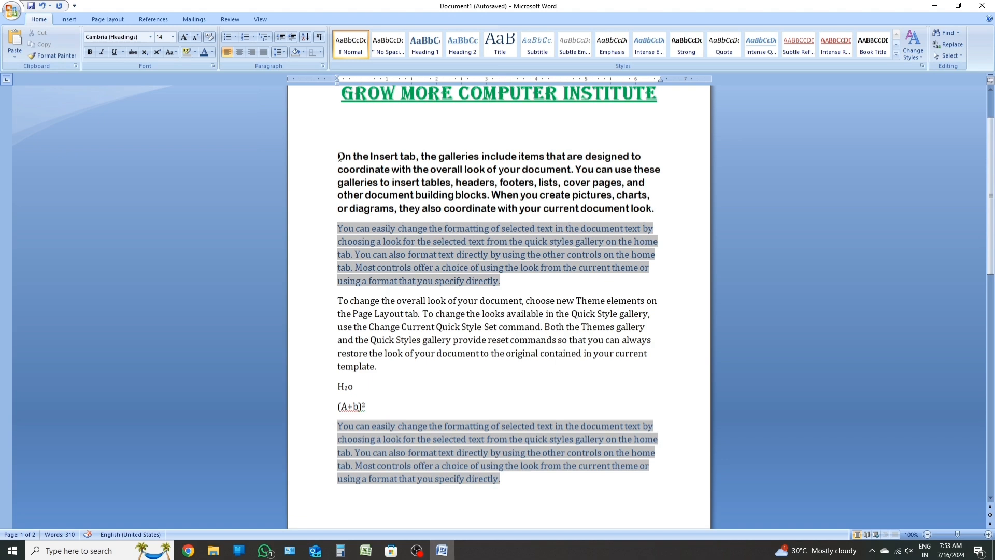
{"action": "left_click_drag", "start_coordinate": [337, 156], "coordinate": [659, 215]}
{"action": "key", "text": "ctrl+c"}
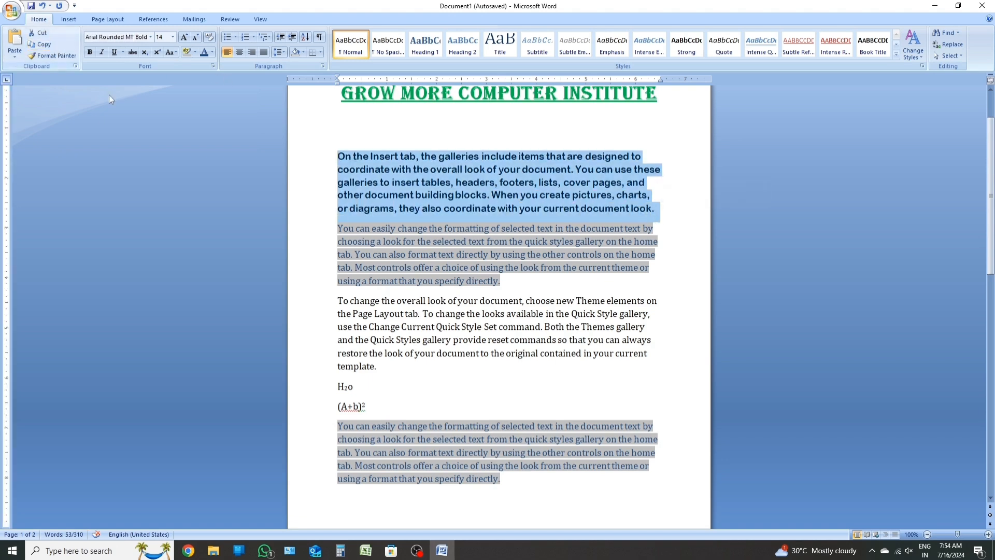
{"action": "left_click", "coordinate": [668, 210]}
{"action": "key", "text": "Return"}
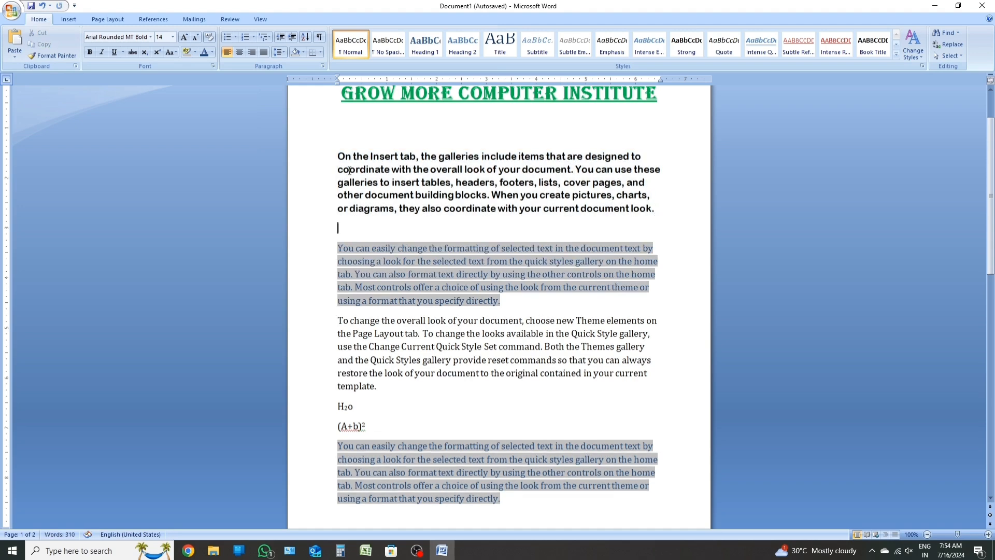
Paste the copied paragraph on the new line as Unformatted Text with Paste Special.
{"action": "left_click", "coordinate": [14, 54]}
{"action": "left_click", "coordinate": [41, 80]}
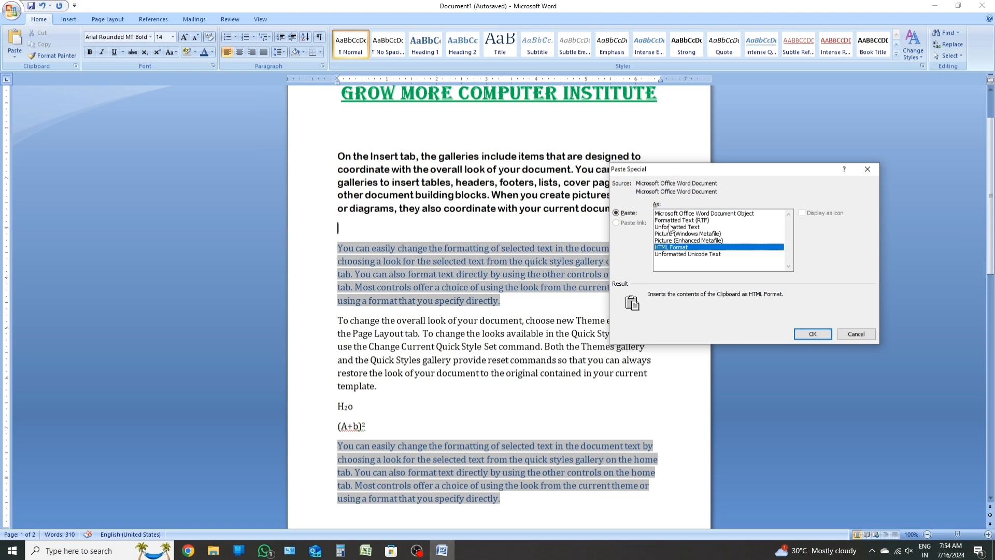
{"action": "left_click", "coordinate": [671, 228]}
{"action": "left_click", "coordinate": [813, 334]}
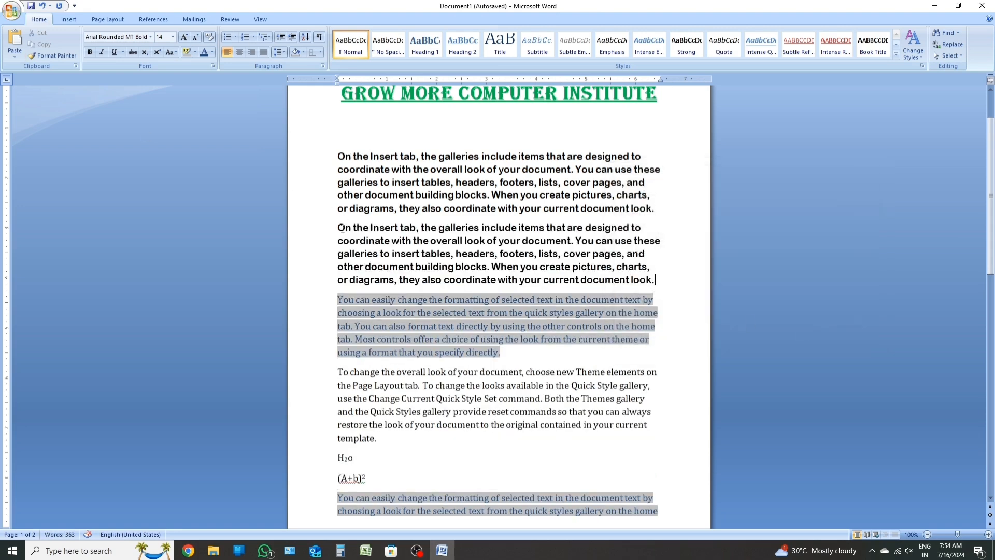
Change the font color of the first body paragraph to a light blue theme shade.
{"action": "left_click_drag", "start_coordinate": [337, 227], "coordinate": [658, 282]}
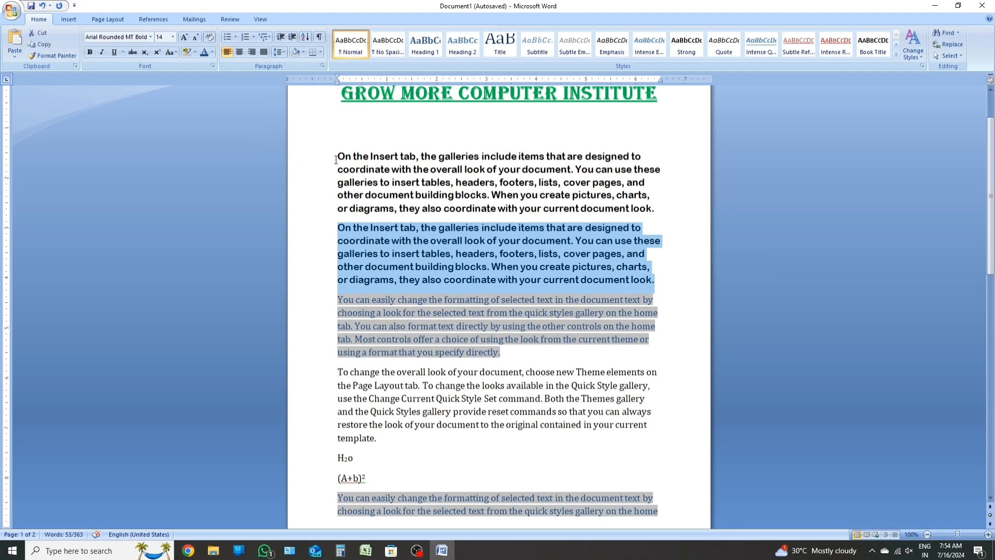
{"action": "left_click_drag", "start_coordinate": [338, 156], "coordinate": [661, 212]}
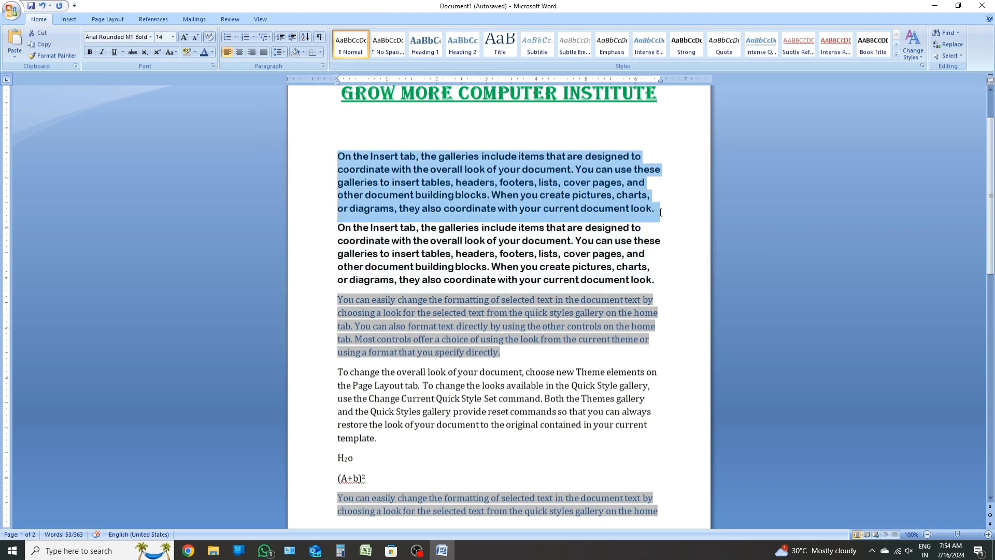
{"action": "left_click", "coordinate": [212, 52]}
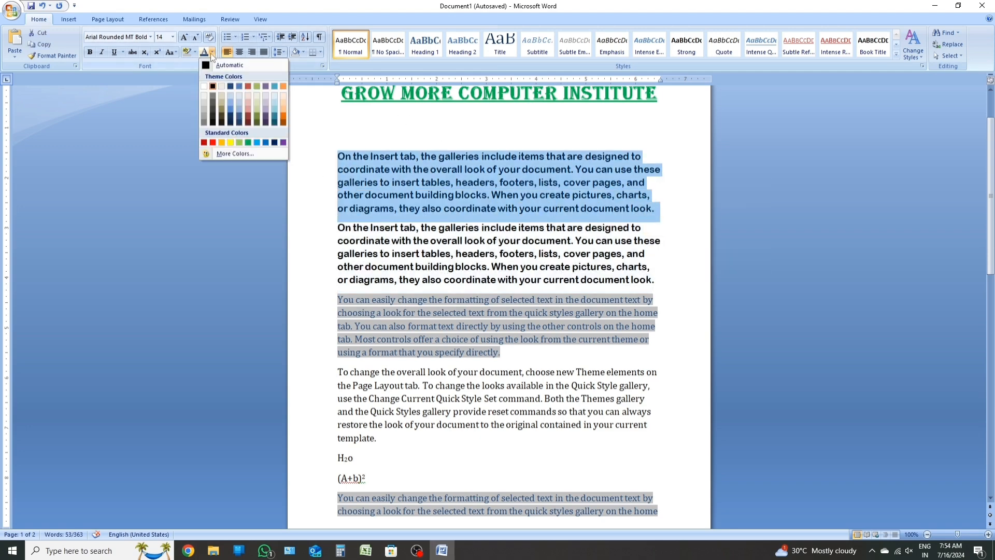
{"action": "left_click", "coordinate": [239, 108]}
Delete the black duplicate paragraph directly below the light blue first body paragraph.
{"action": "left_click_drag", "start_coordinate": [655, 280], "coordinate": [338, 228]}
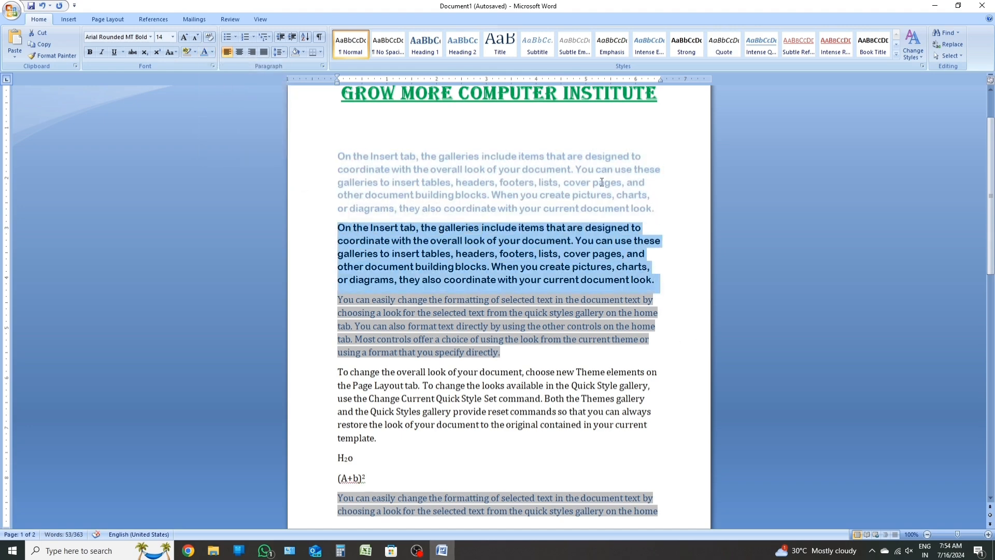
{"action": "key", "text": "Delete"}
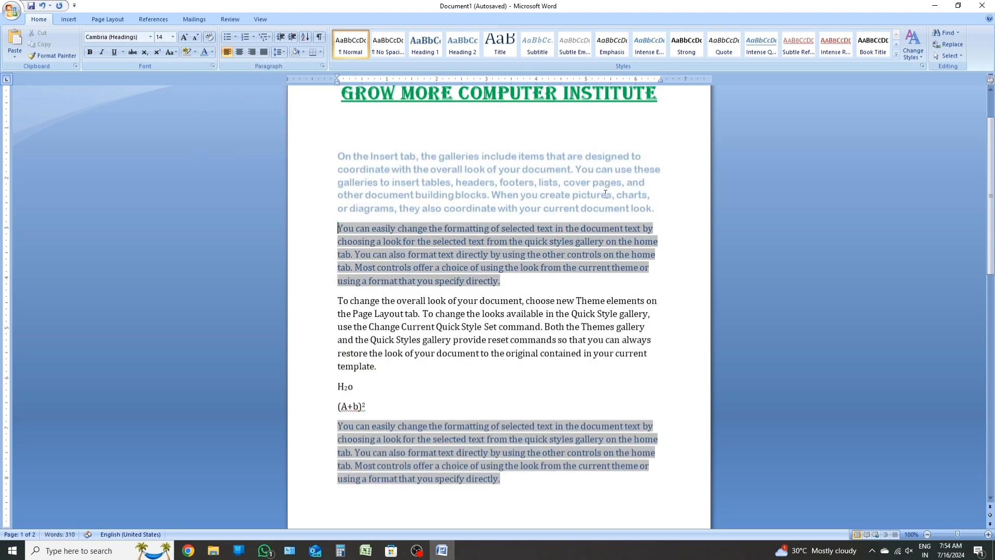
Start a new line below the light blue first body paragraph and dismiss Paste Special without pasting.
{"action": "left_click", "coordinate": [662, 209]}
{"action": "left_click_drag", "start_coordinate": [657, 210], "coordinate": [336, 155]}
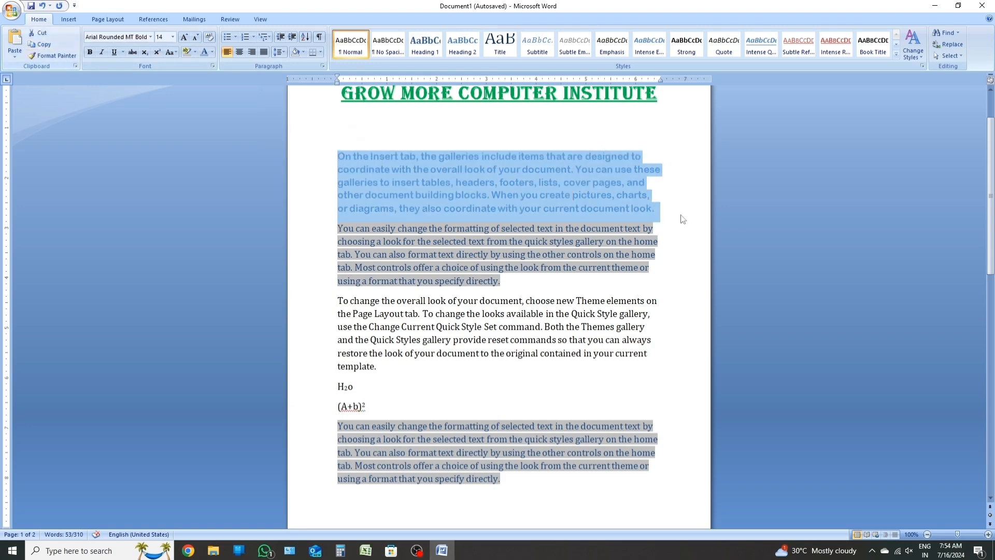
{"action": "left_click", "coordinate": [665, 210]}
{"action": "key", "text": "Return"}
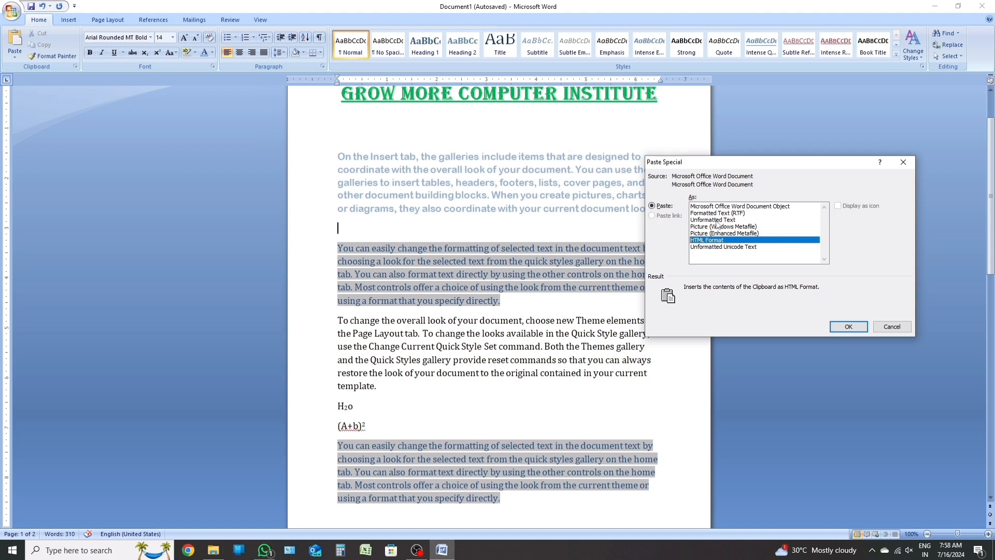
{"action": "left_click", "coordinate": [892, 327]}
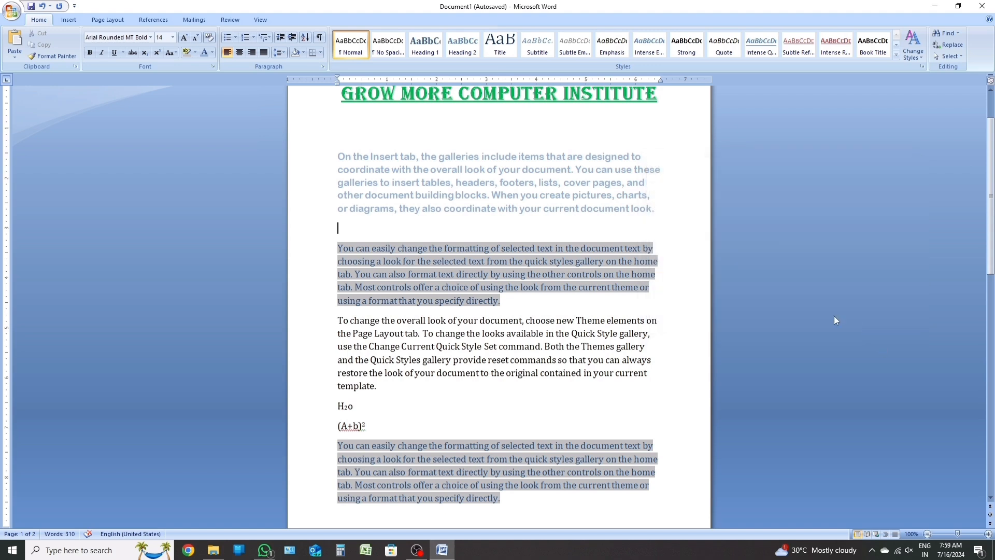
Select the light blue first body paragraph and look over the Paste Special formats without pasting anything.
{"action": "left_click_drag", "start_coordinate": [343, 161], "coordinate": [654, 218]}
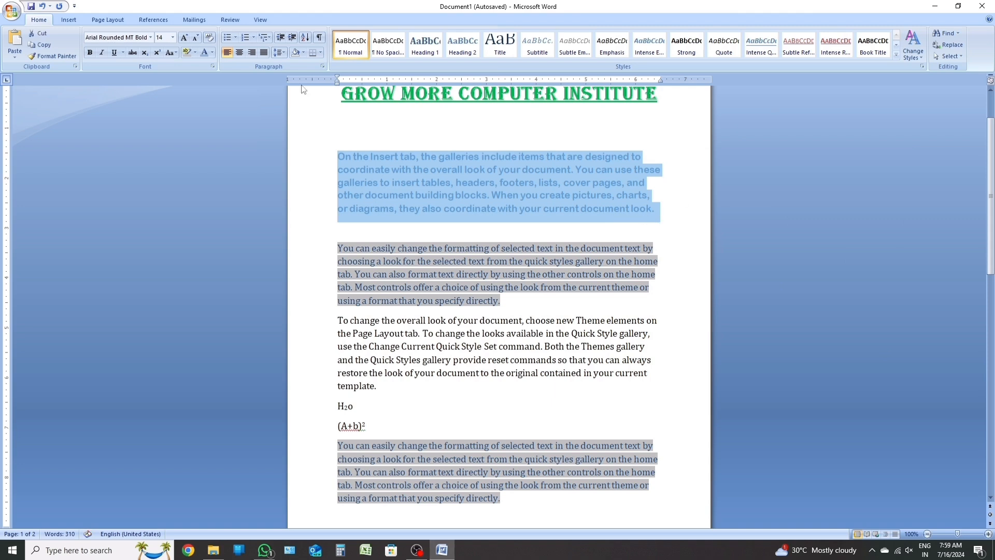
{"action": "left_click", "coordinate": [15, 57]}
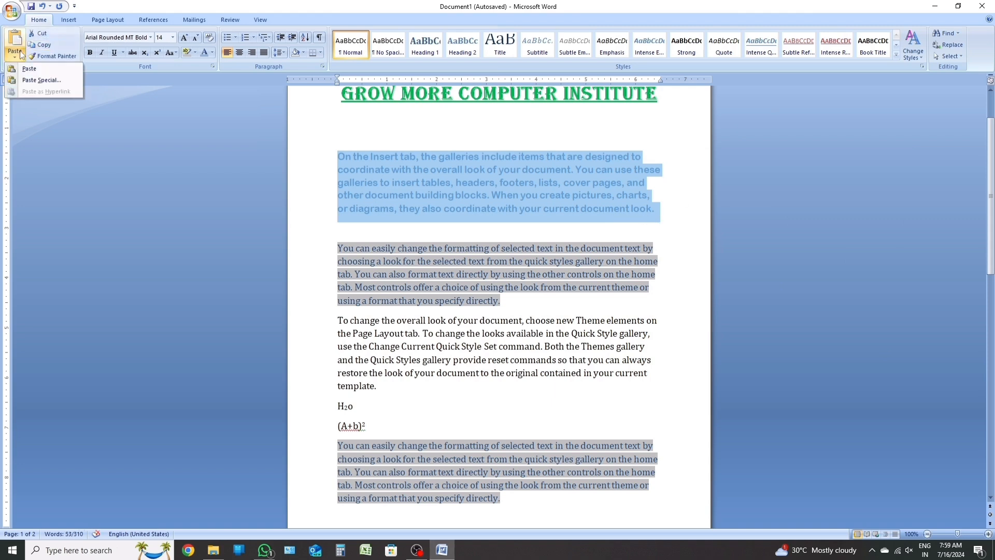
{"action": "left_click", "coordinate": [33, 78]}
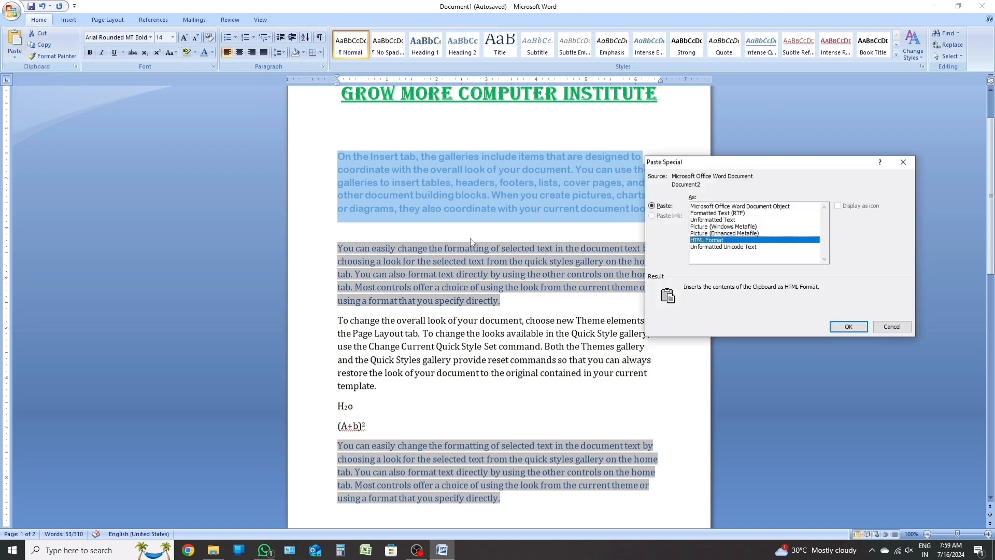
{"action": "left_click", "coordinate": [892, 328]}
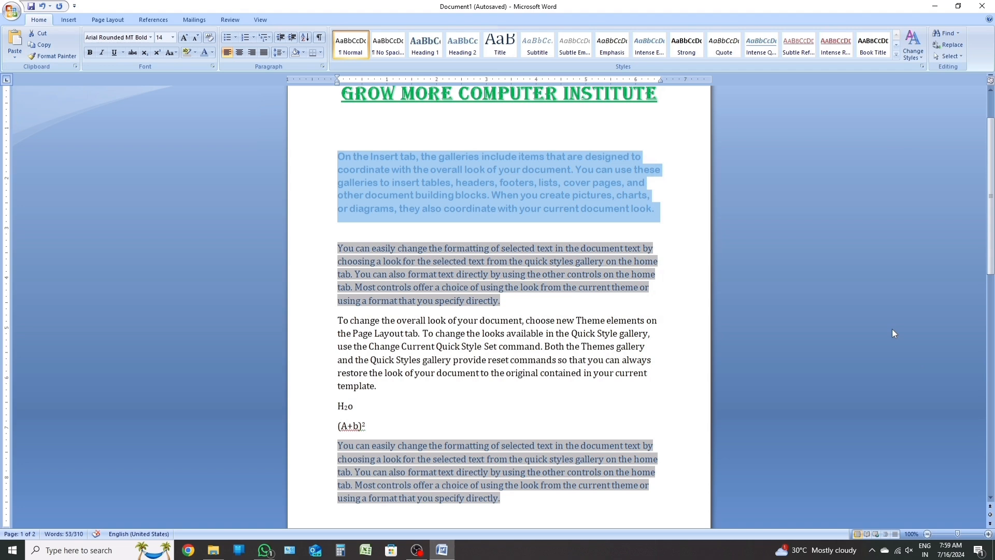
{"action": "left_click", "coordinate": [14, 56]}
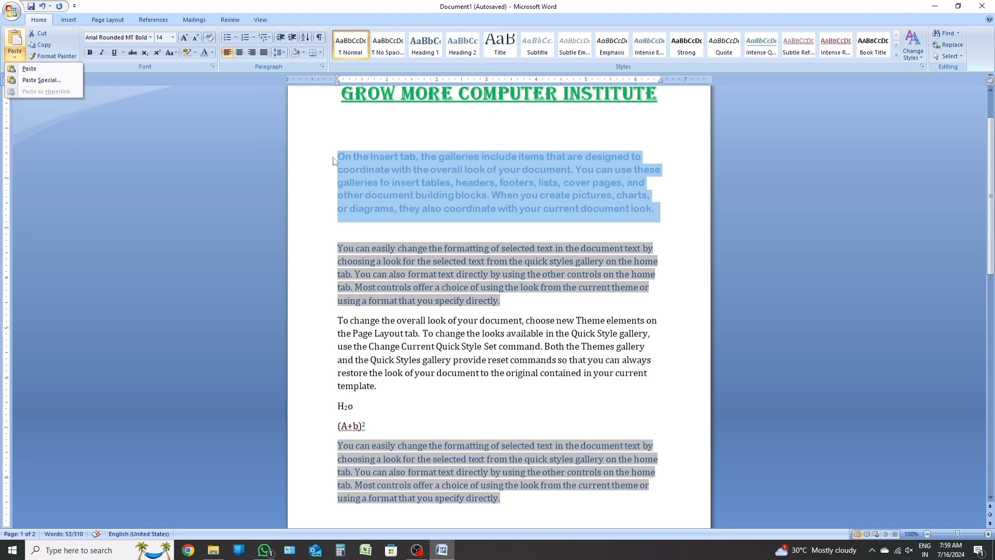
{"action": "left_click", "coordinate": [322, 177]}
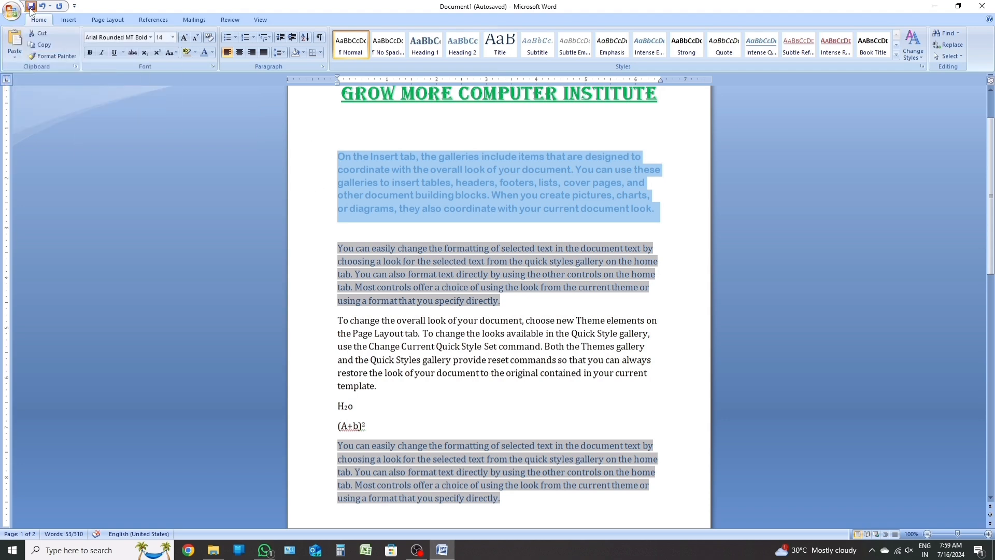
Save the document to the Desktop as a Word Document named Grow more computer institute.
{"action": "left_click", "coordinate": [16, 8]}
{"action": "left_click", "coordinate": [60, 113]}
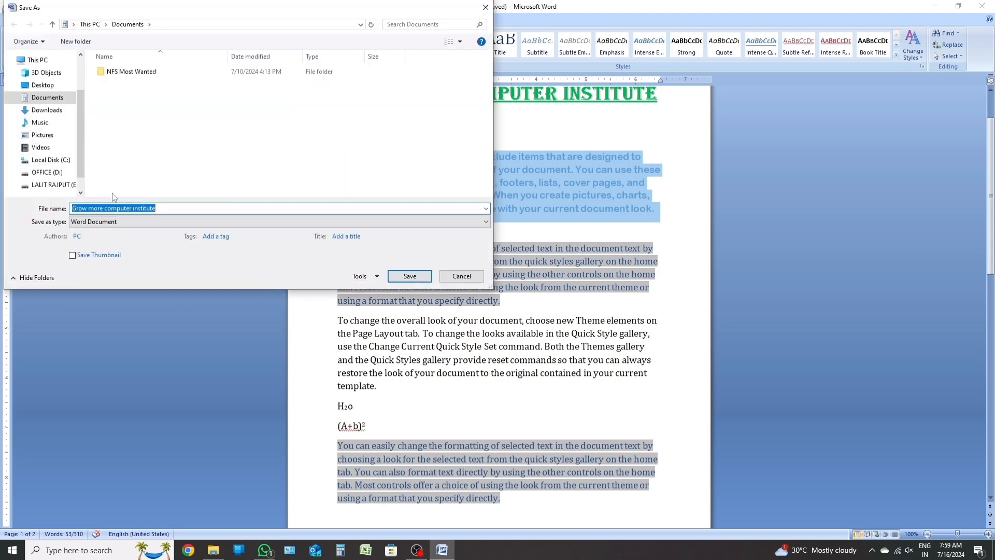
{"action": "left_click", "coordinate": [43, 85]}
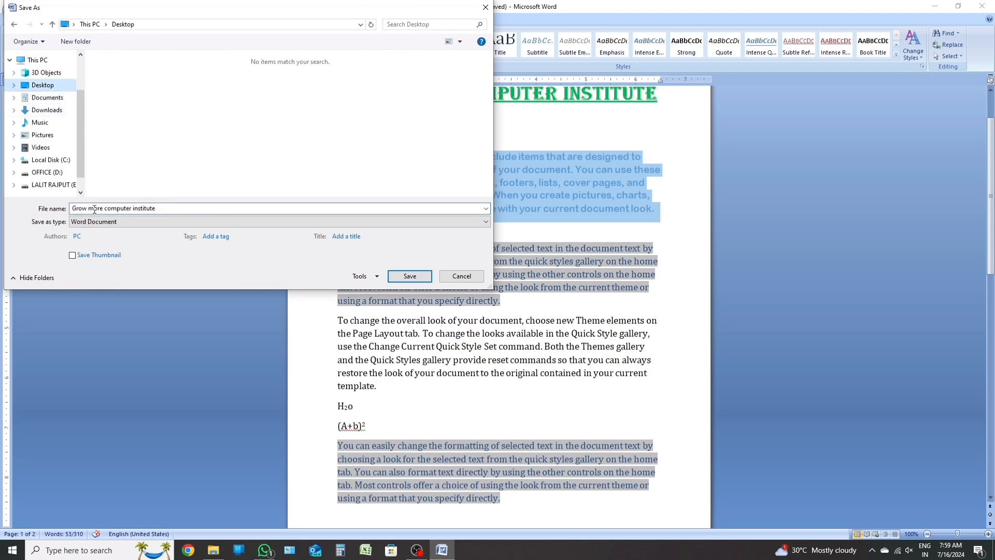
{"action": "left_click", "coordinate": [409, 276]}
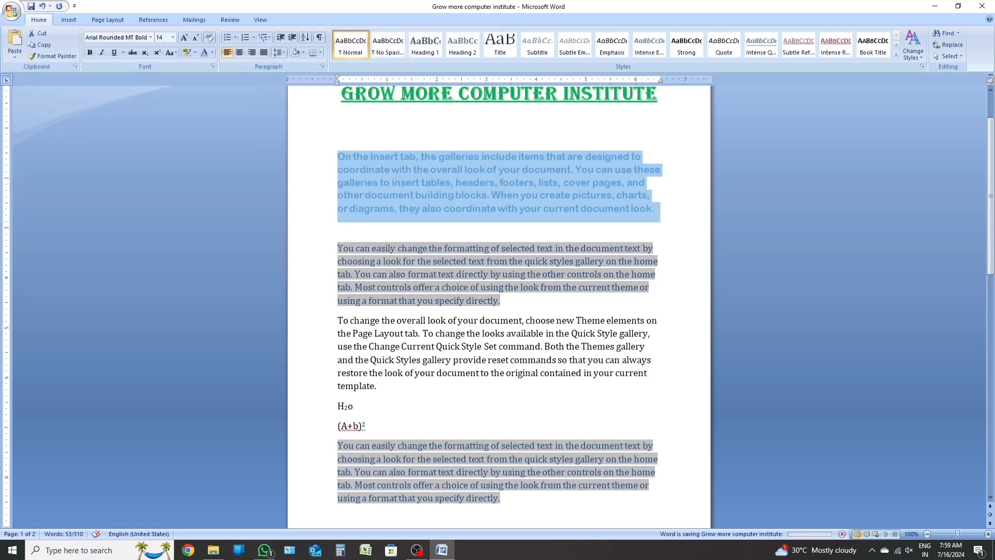
Select the whole GROW MORE COMPUTER INSTITUTE heading and copy it.
{"action": "scroll", "coordinate": [410, 259], "scroll_direction": "up", "scroll_amount": 2}
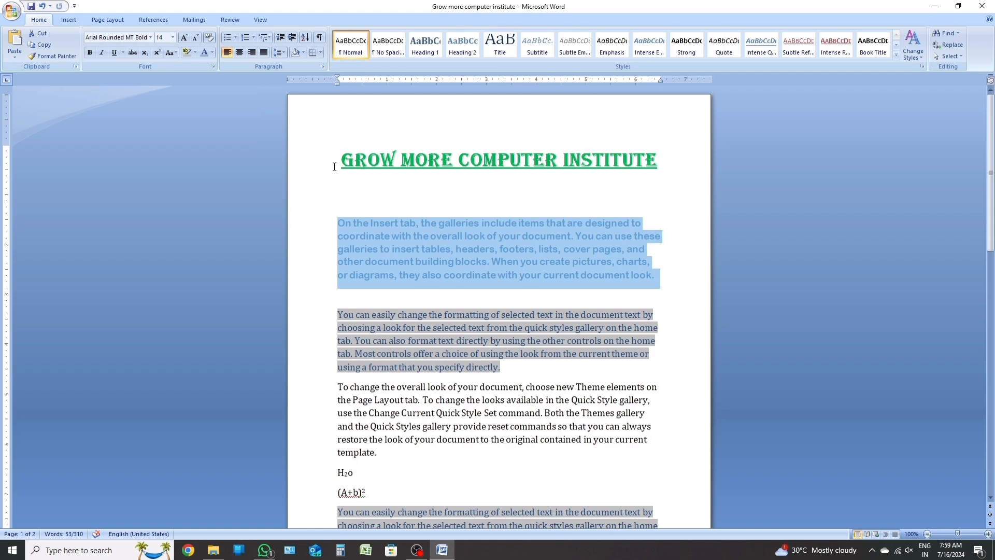
{"action": "left_click", "coordinate": [14, 54]}
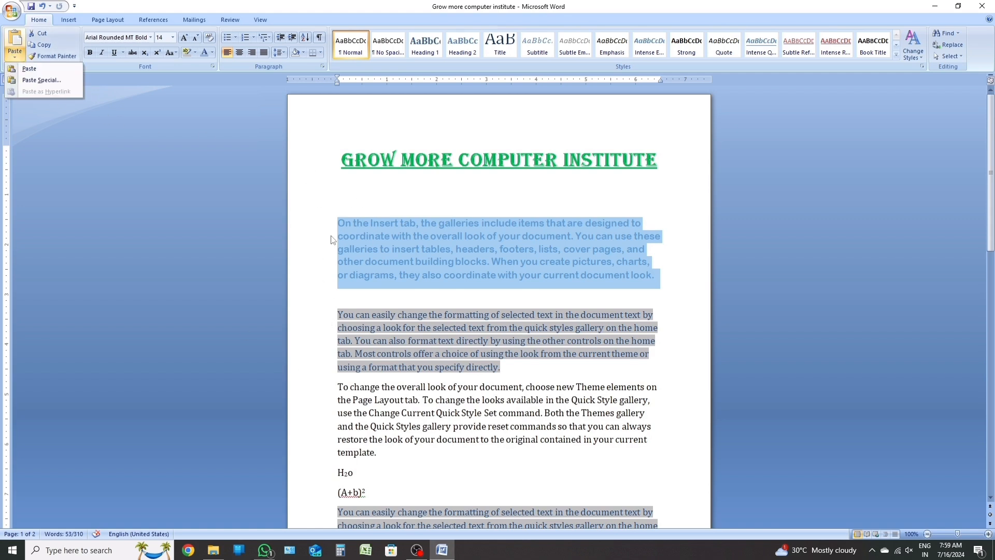
{"action": "left_click", "coordinate": [48, 45]}
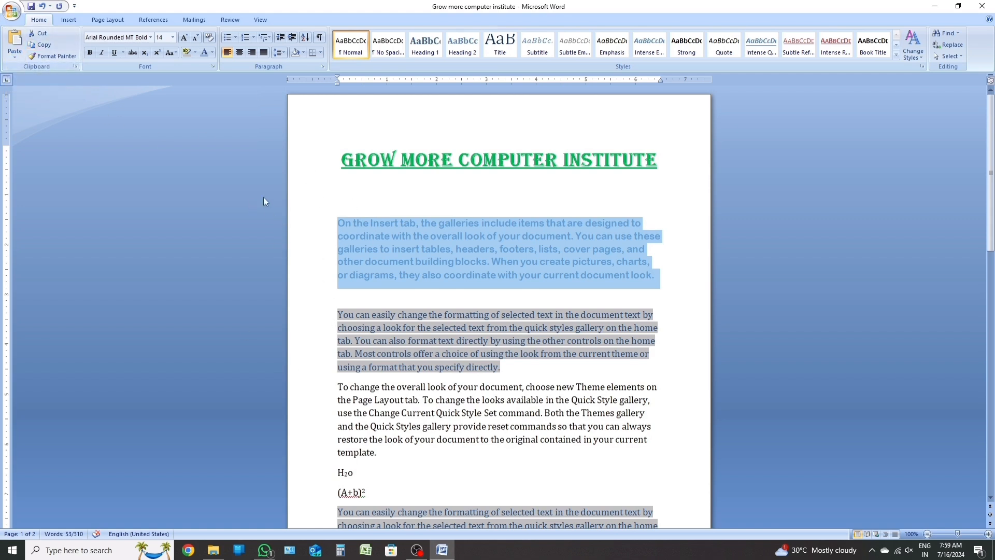
{"action": "left_click", "coordinate": [335, 154]}
{"action": "left_click_drag", "start_coordinate": [336, 154], "coordinate": [722, 150]}
{"action": "key", "text": "ctrl+c"}
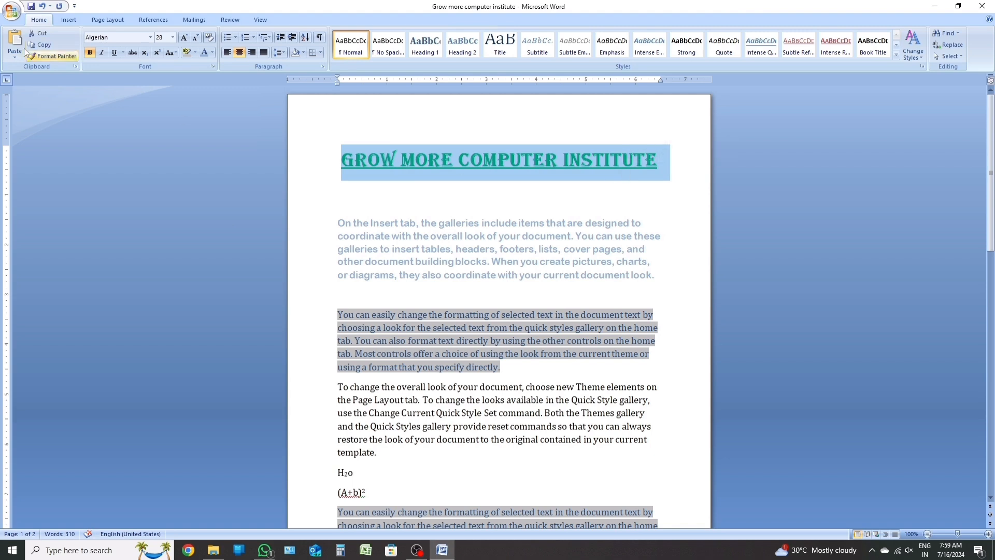
Copy the selected GROW MORE COMPUTER INSTITUTE heading again and create a new blank document in Print Layout view.
{"action": "left_click", "coordinate": [42, 45]}
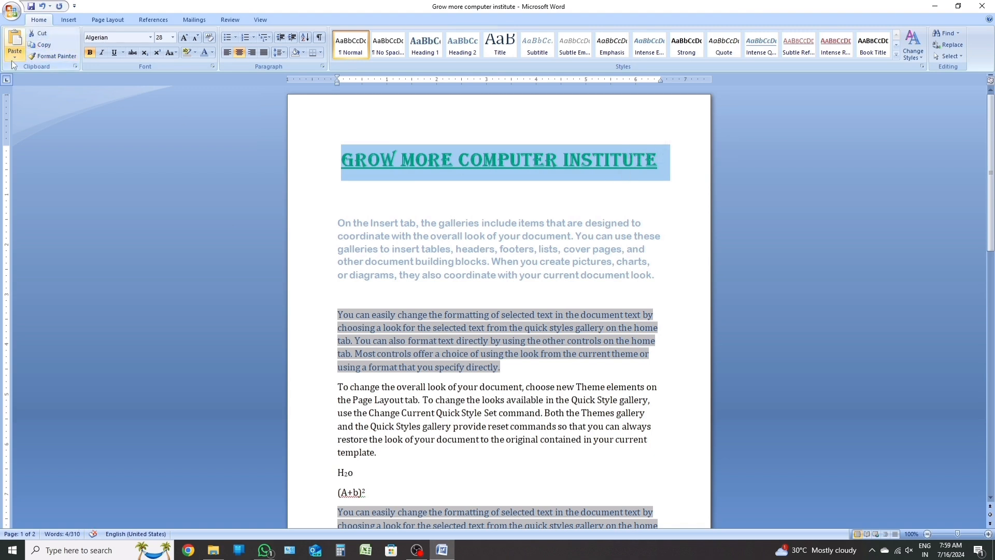
{"action": "left_click", "coordinate": [15, 52]}
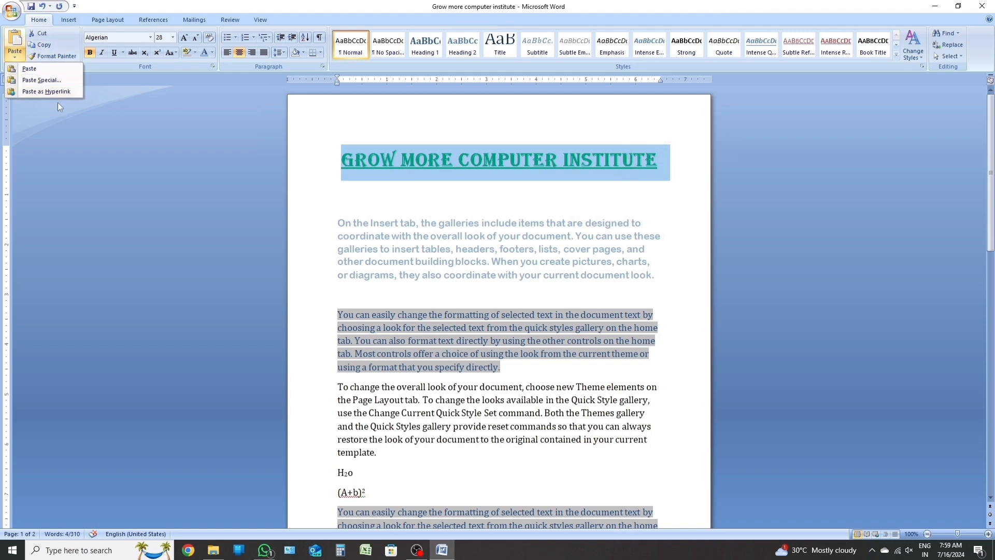
{"action": "left_click", "coordinate": [266, 360]}
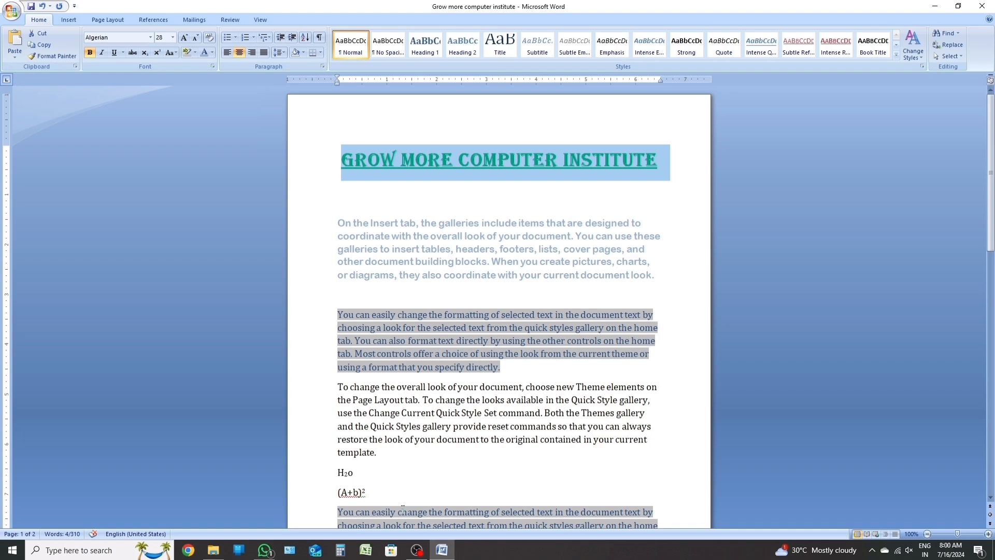
{"action": "key", "text": "ctrl+n"}
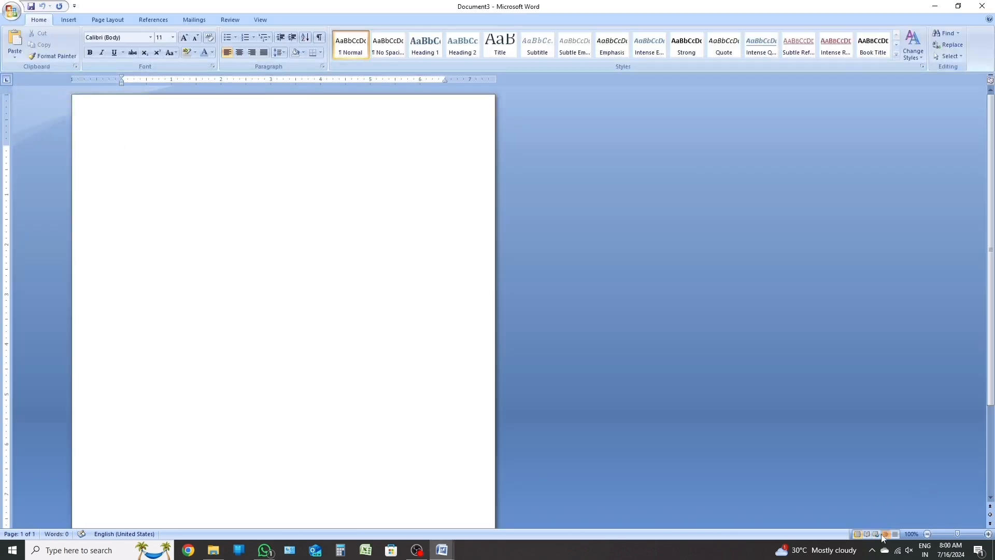
{"action": "left_click", "coordinate": [885, 534]}
{"action": "left_click", "coordinate": [876, 534]}
{"action": "left_click", "coordinate": [858, 533]}
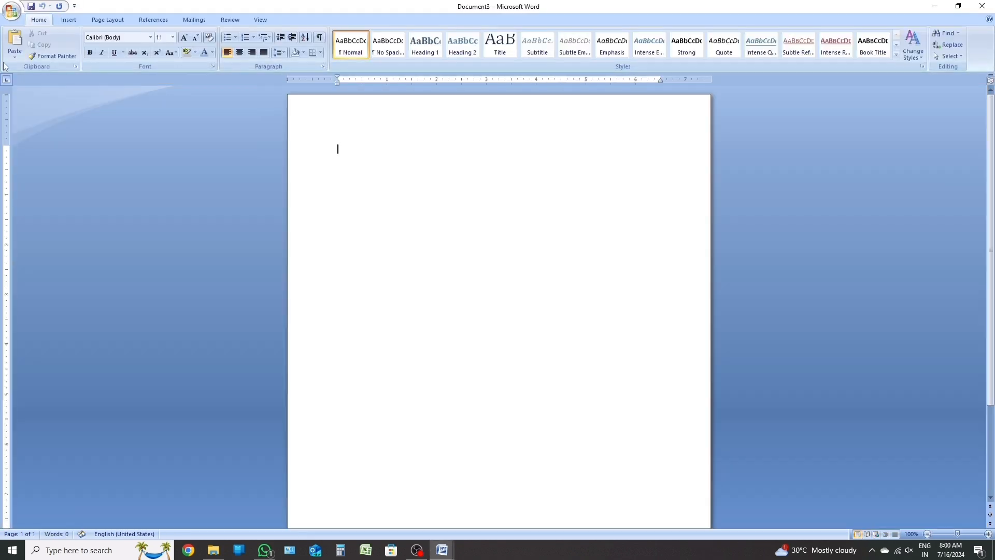
Paste the copied heading as a hyperlink into the blank document and follow the link to the source document, accepting the security notice.
{"action": "left_click", "coordinate": [15, 53]}
{"action": "left_click", "coordinate": [29, 91]}
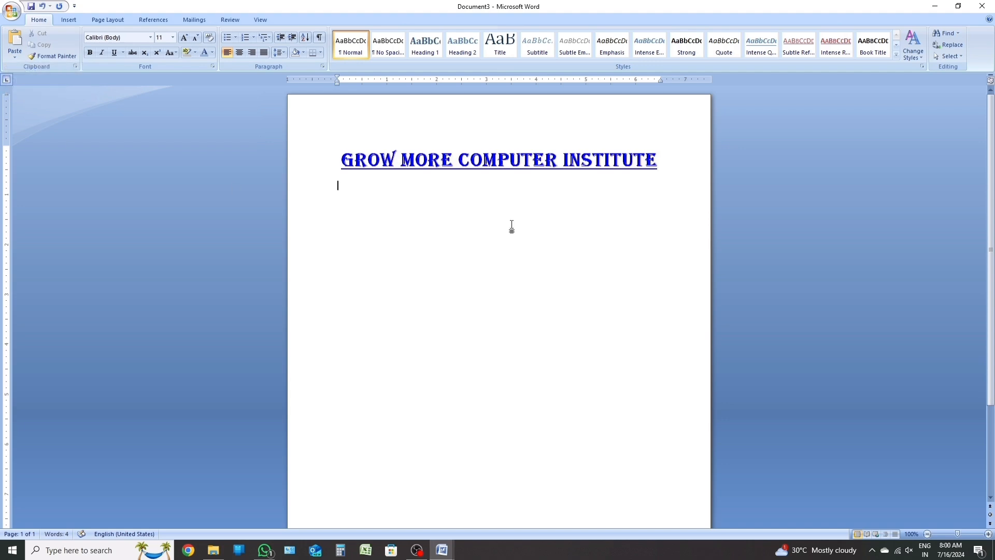
{"action": "left_click", "coordinate": [442, 162]}
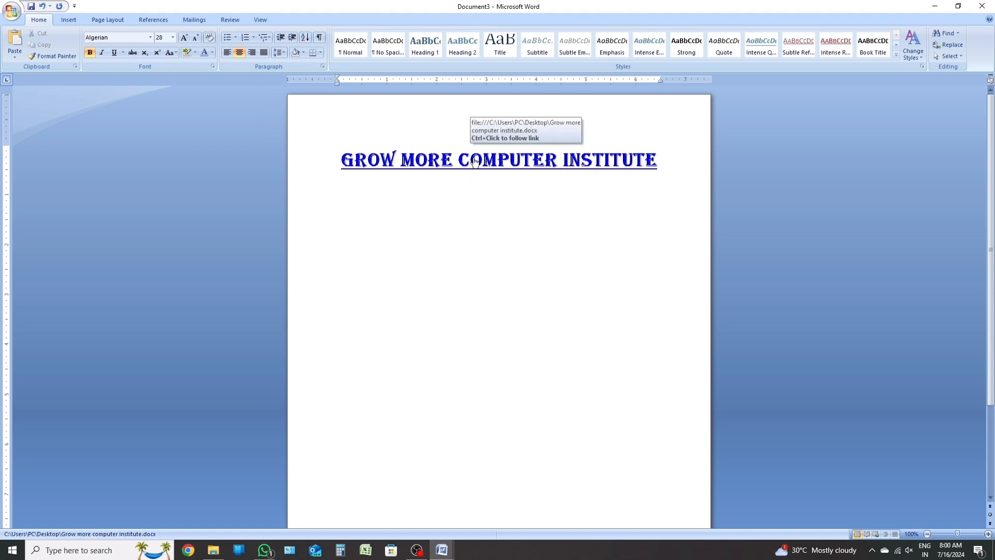
{"action": "left_click", "coordinate": [511, 159], "text": "ctrl"}
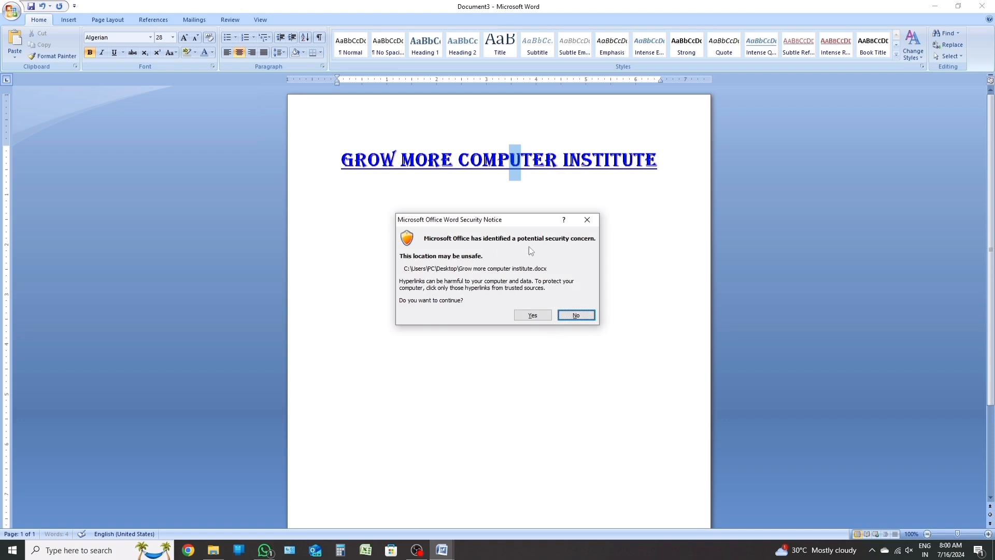
{"action": "left_click", "coordinate": [534, 316]}
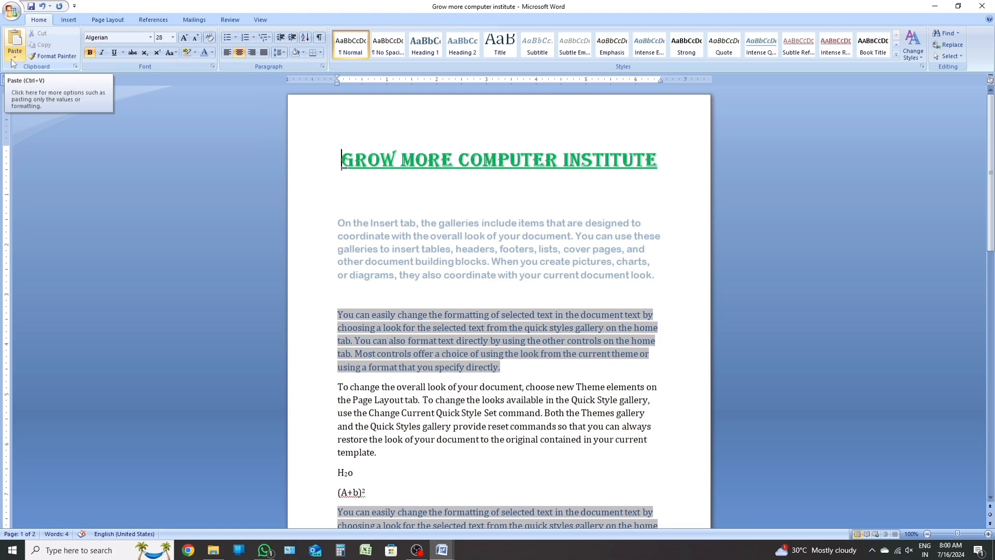
Copy the light blue first body paragraph's formatting onto the "To change the overall look of your document" paragraph with Format Painter.
{"action": "scroll", "coordinate": [523, 404], "scroll_direction": "down", "scroll_amount": 2}
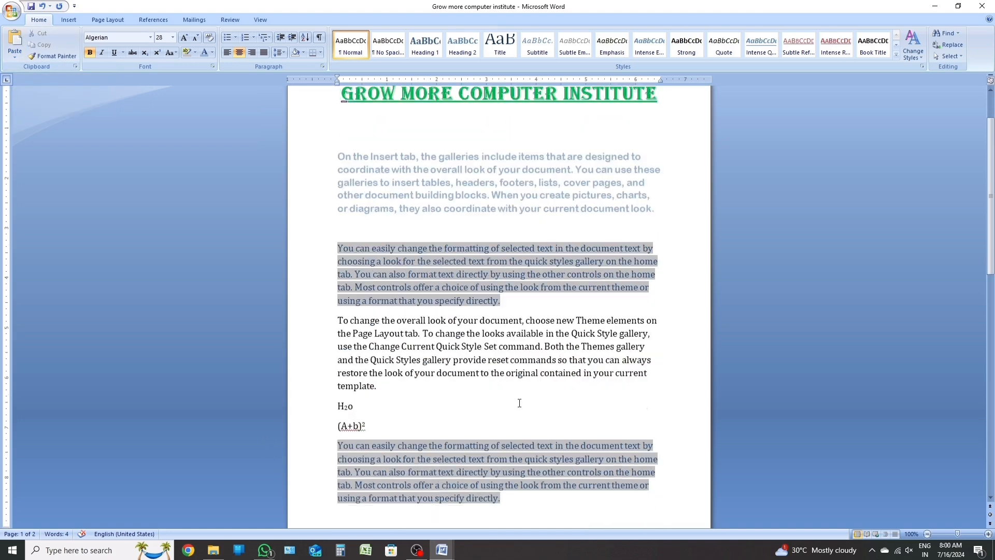
{"action": "left_click", "coordinate": [485, 433]}
{"action": "left_click_drag", "start_coordinate": [334, 153], "coordinate": [660, 220]}
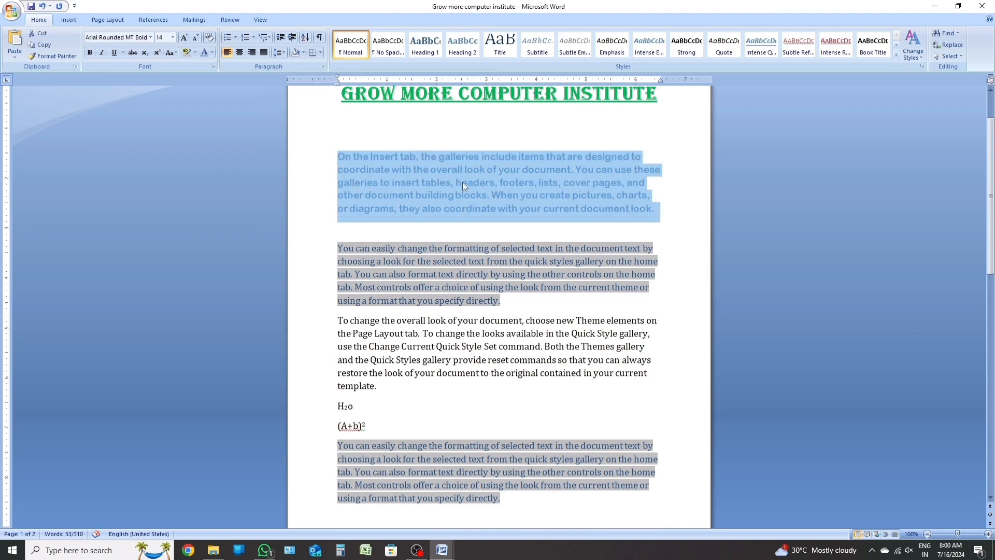
{"action": "left_click", "coordinate": [50, 55]}
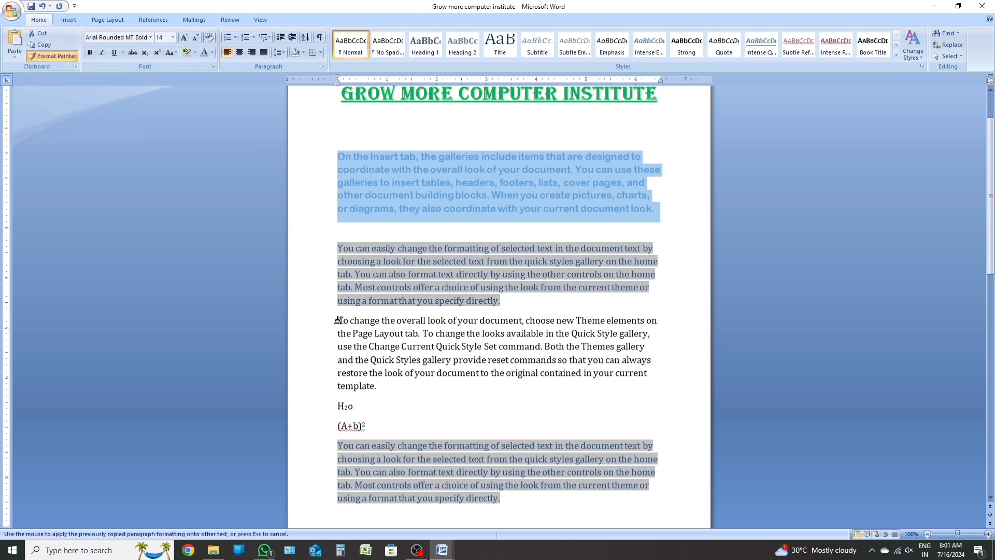
{"action": "mouse_move", "coordinate": [338, 319]}
{"action": "left_mouse_down"}
{"action": "mouse_move", "coordinate": [382, 321]}
{"action": "mouse_move", "coordinate": [384, 384]}
{"action": "left_mouse_up"}
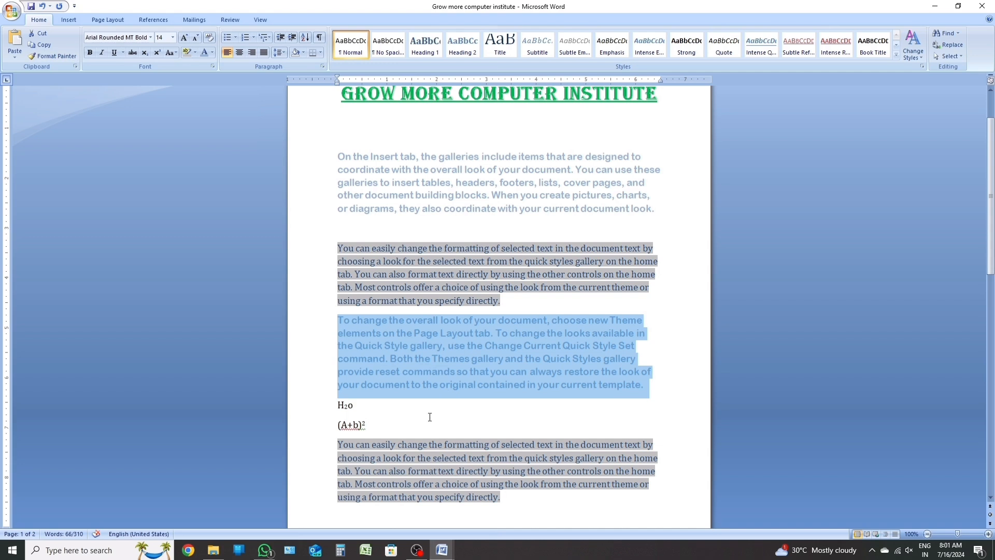
{"action": "left_click", "coordinate": [508, 395]}
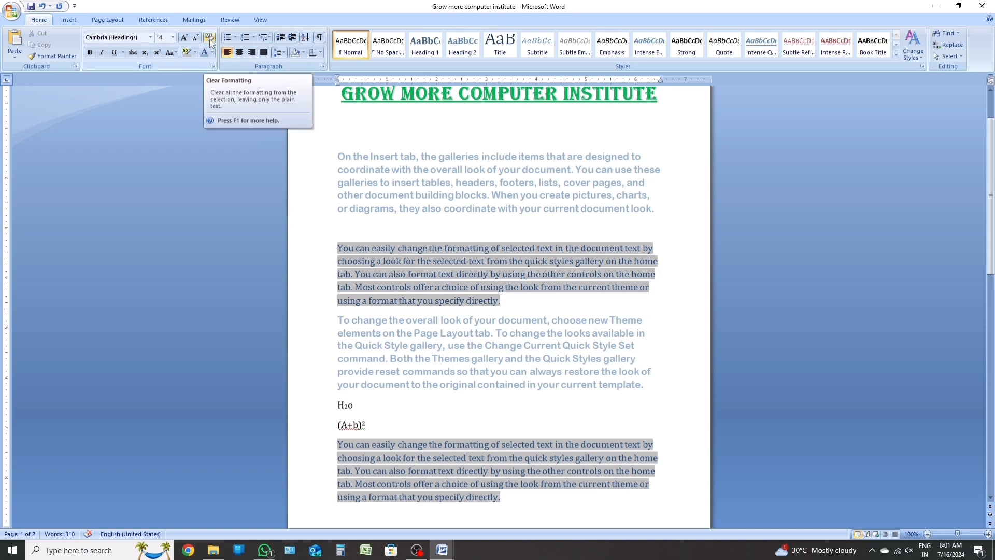
Clear the formatting of the first "You can easily change the formatting" paragraph and the "To change the overall look" paragraph below it.
{"action": "left_click_drag", "start_coordinate": [336, 230], "coordinate": [502, 306]}
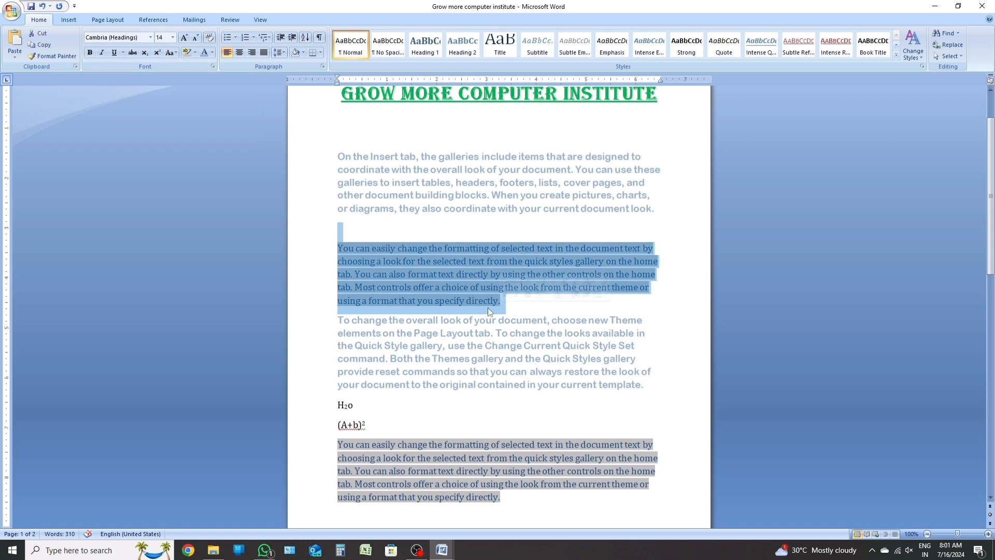
{"action": "left_click", "coordinate": [209, 37]}
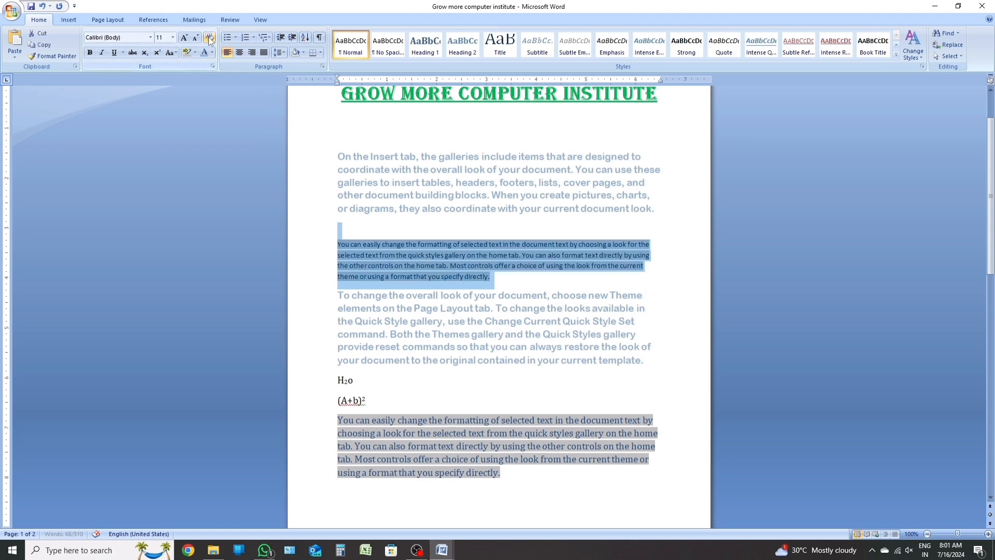
{"action": "left_click", "coordinate": [502, 282]}
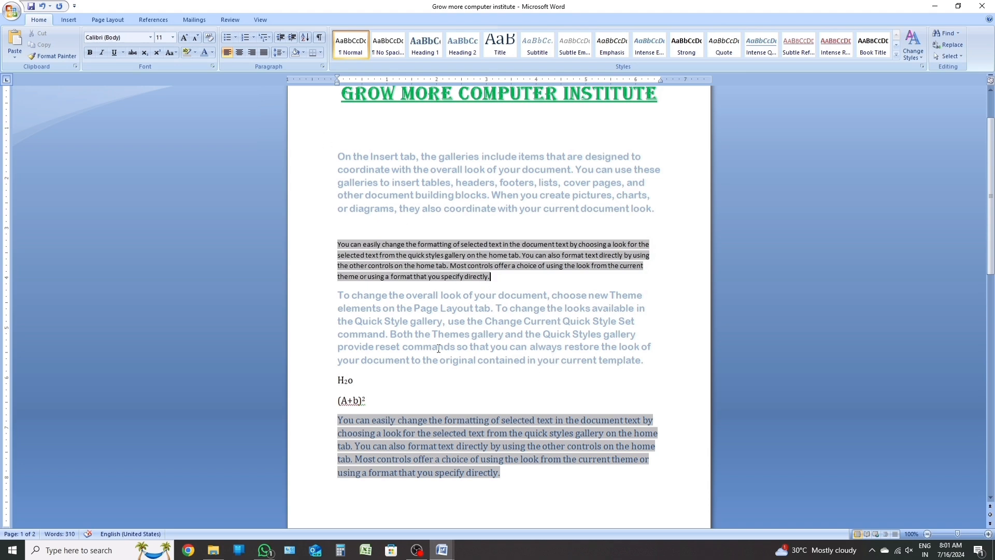
{"action": "left_click_drag", "start_coordinate": [339, 292], "coordinate": [657, 374]}
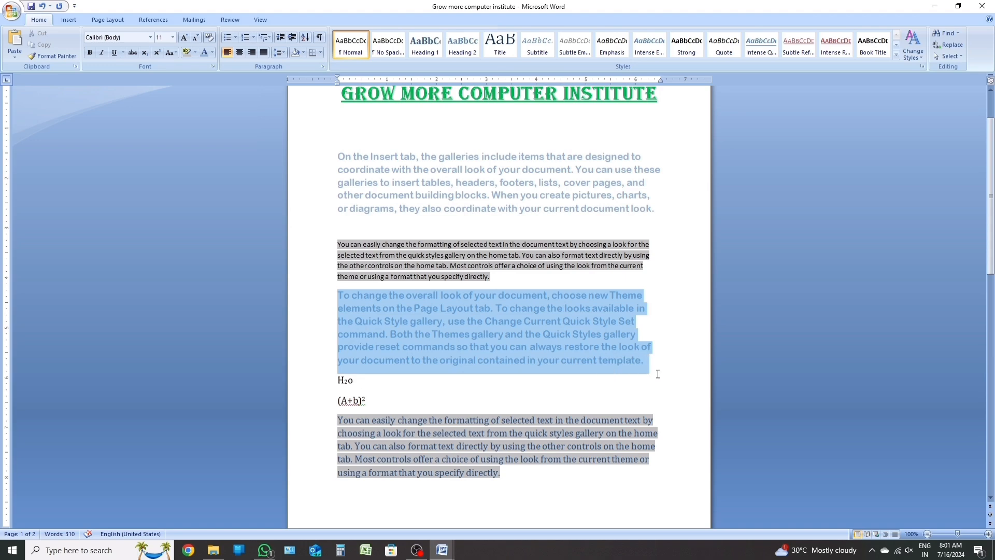
{"action": "left_click", "coordinate": [211, 40]}
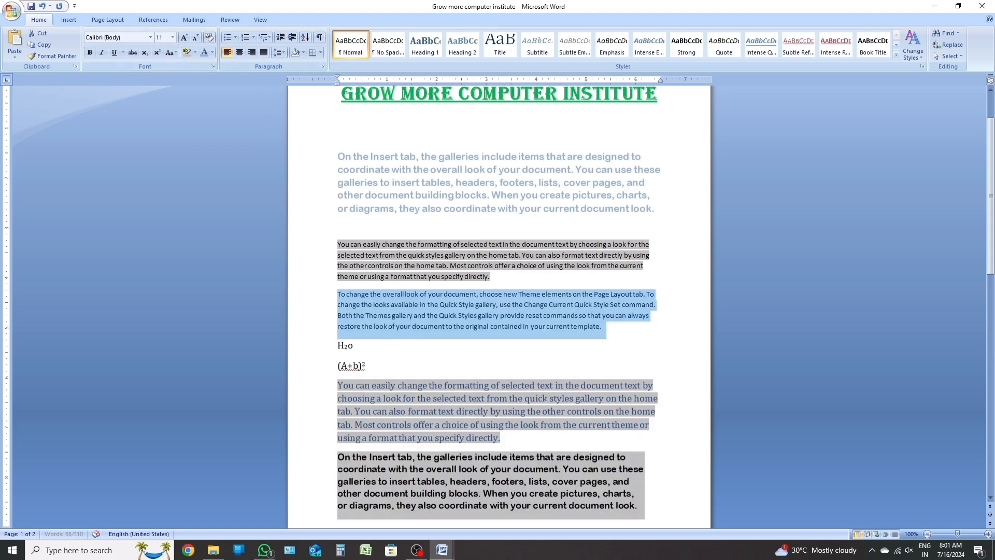
Give the "You can easily change the formatting" paragraph below (A+b)² a solid round bullet and look over the bullet library.
{"action": "left_click", "coordinate": [362, 303]}
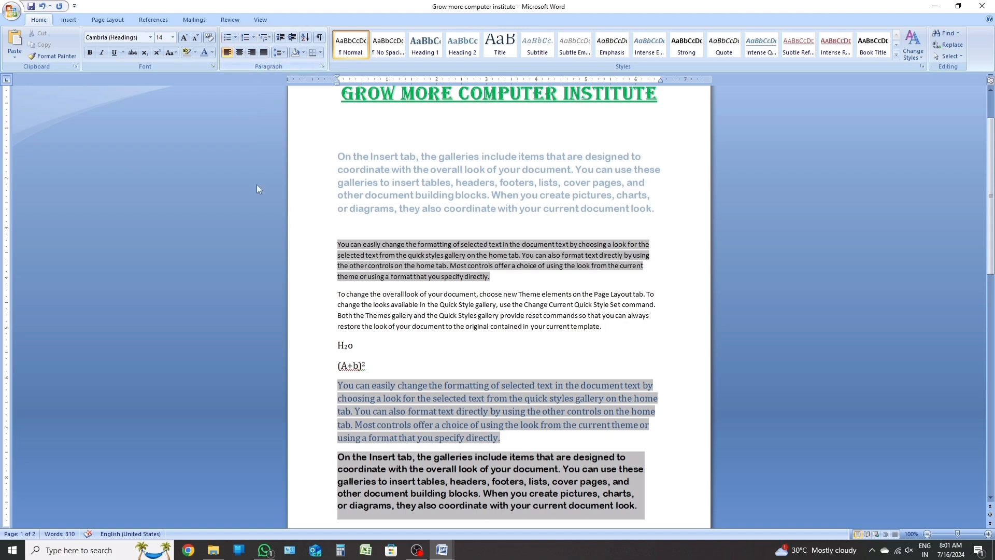
{"action": "left_click", "coordinate": [228, 38]}
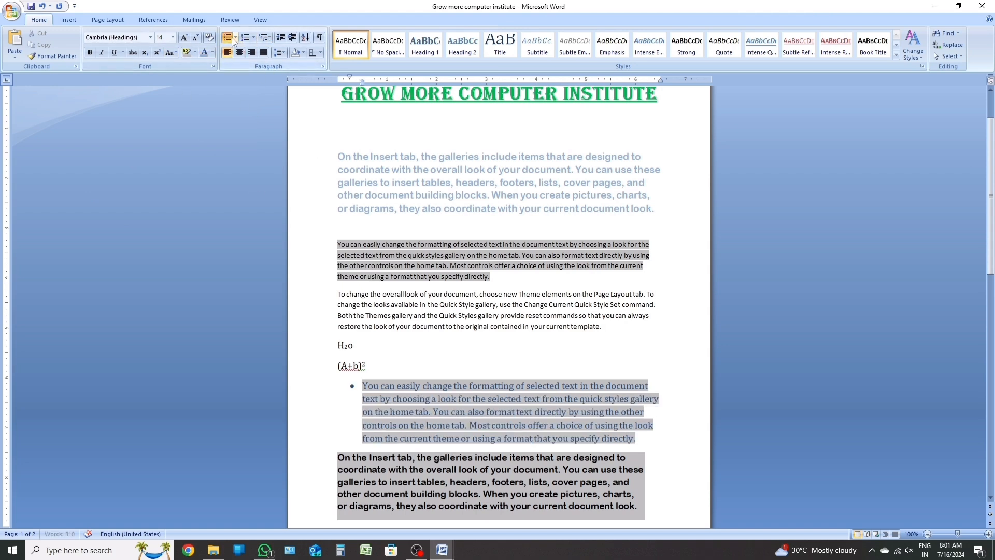
{"action": "left_click", "coordinate": [236, 37]}
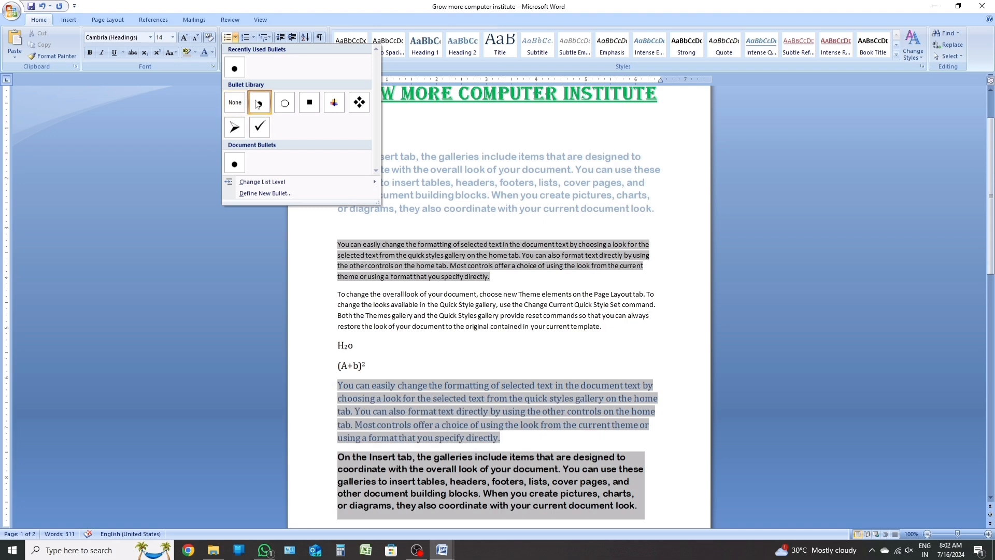
{"action": "left_click", "coordinate": [259, 61]}
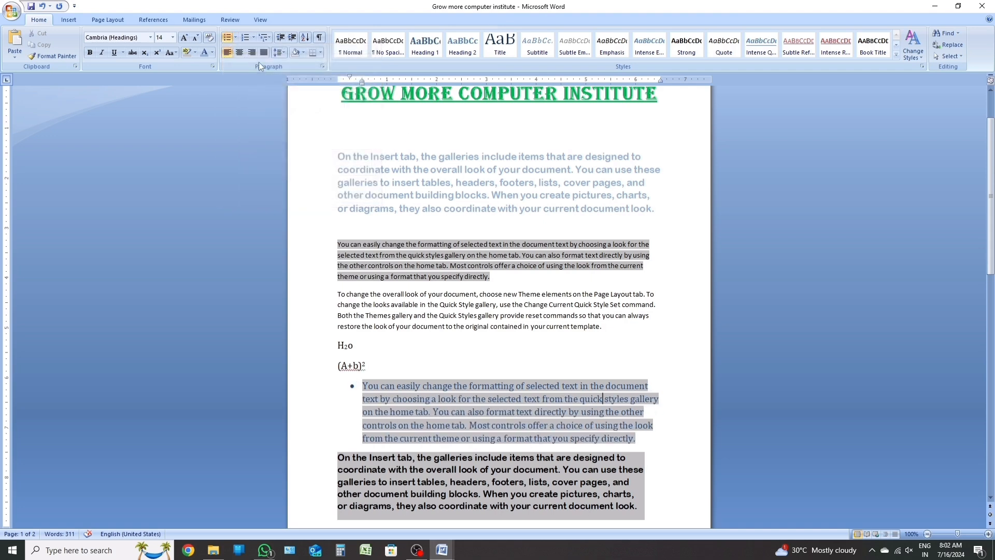
Look over the numbering and multilevel list libraries for the bulleted paragraph without applying a new list style.
{"action": "left_click", "coordinate": [253, 37]}
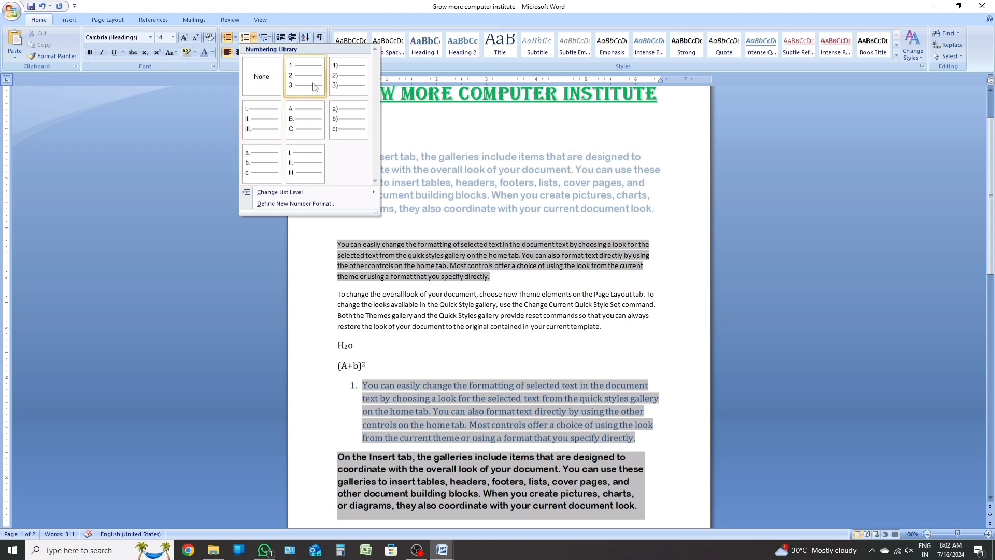
{"action": "left_click", "coordinate": [421, 130]}
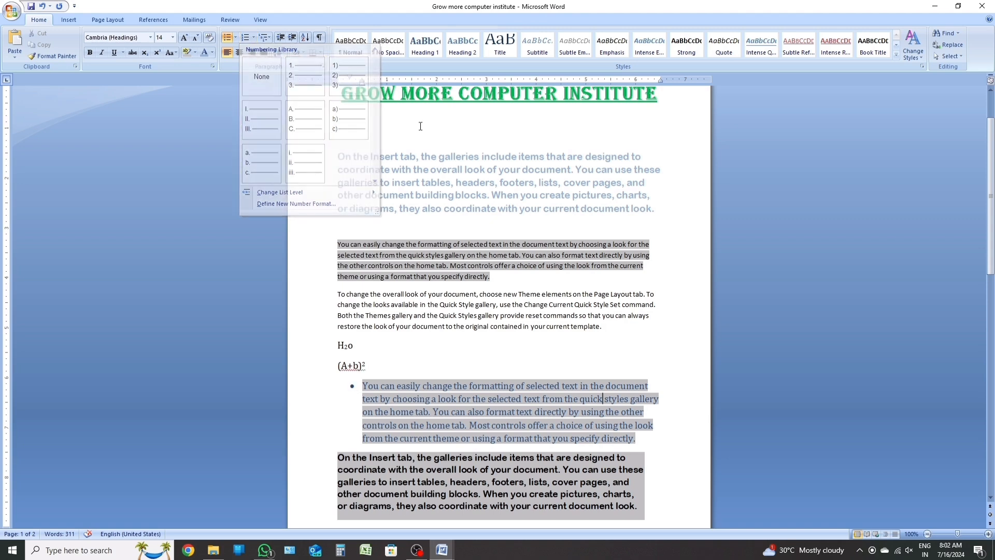
{"action": "left_click", "coordinate": [270, 39]}
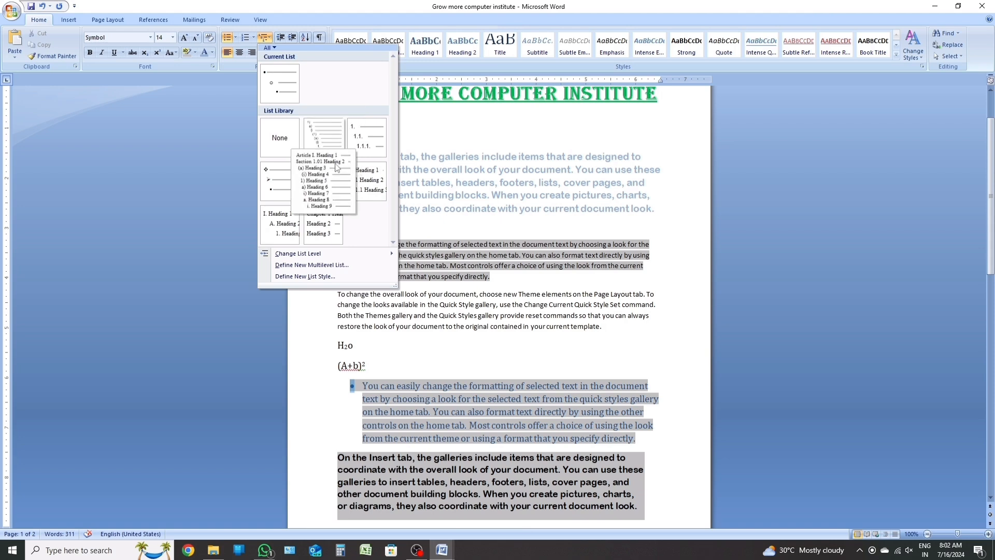
{"action": "left_click", "coordinate": [602, 399]}
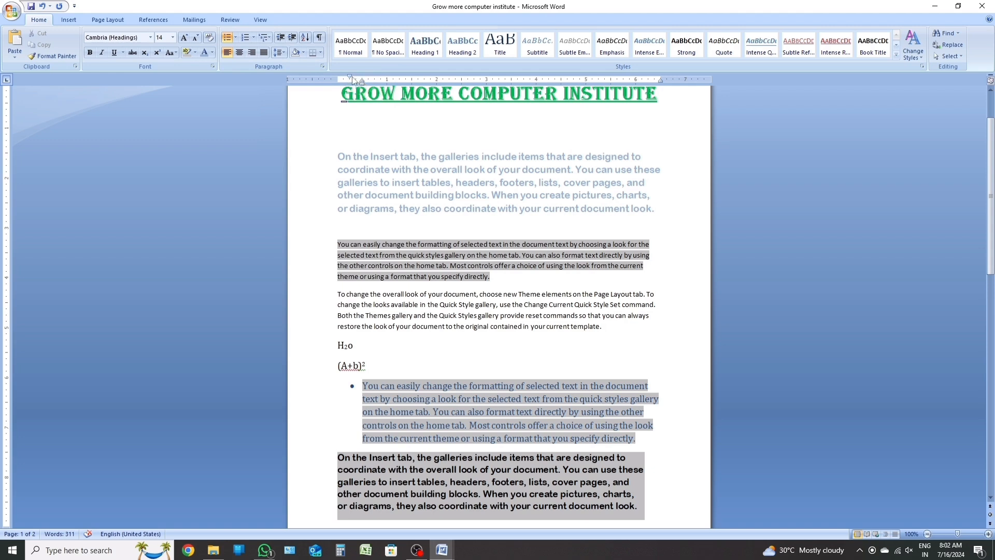
Try larger indents on the bulleted paragraph and decrease the indent until its bullet reaches the left margin.
{"action": "left_click", "coordinate": [292, 39]}
{"action": "left_click", "coordinate": [291, 39]}
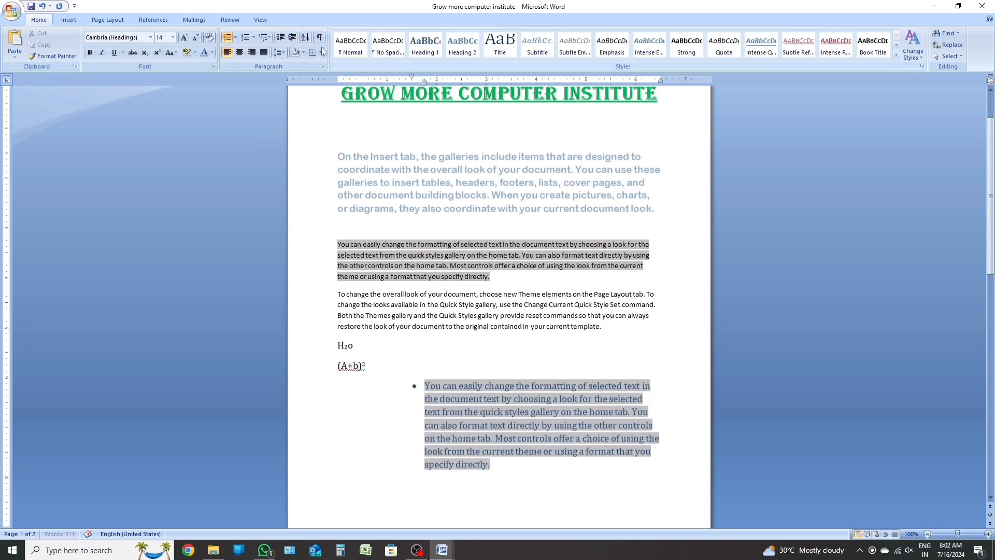
{"action": "left_click", "coordinate": [295, 40]}
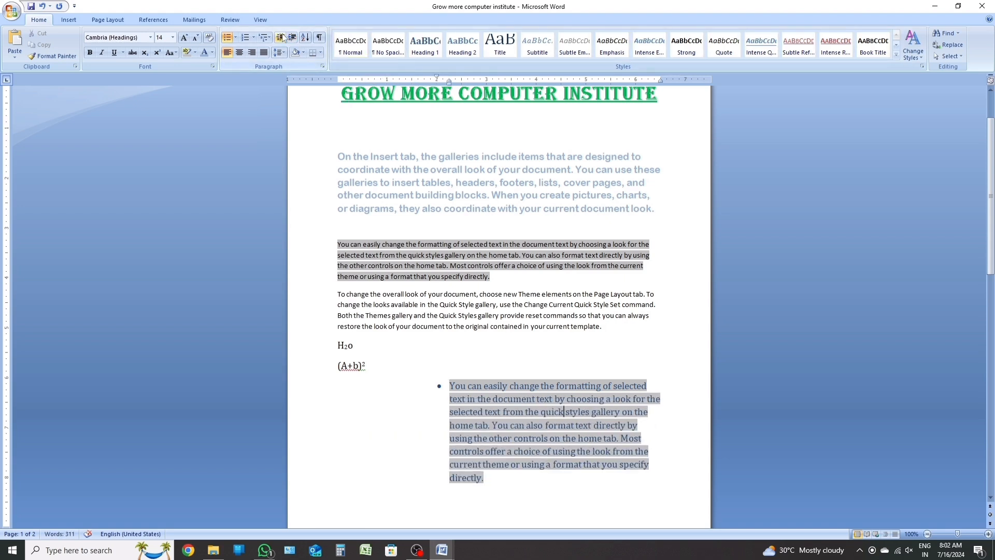
{"action": "left_click", "coordinate": [283, 38]}
{"action": "left_click", "coordinate": [283, 37]}
{"action": "left_click", "coordinate": [283, 37]}
{"action": "left_click", "coordinate": [283, 38]}
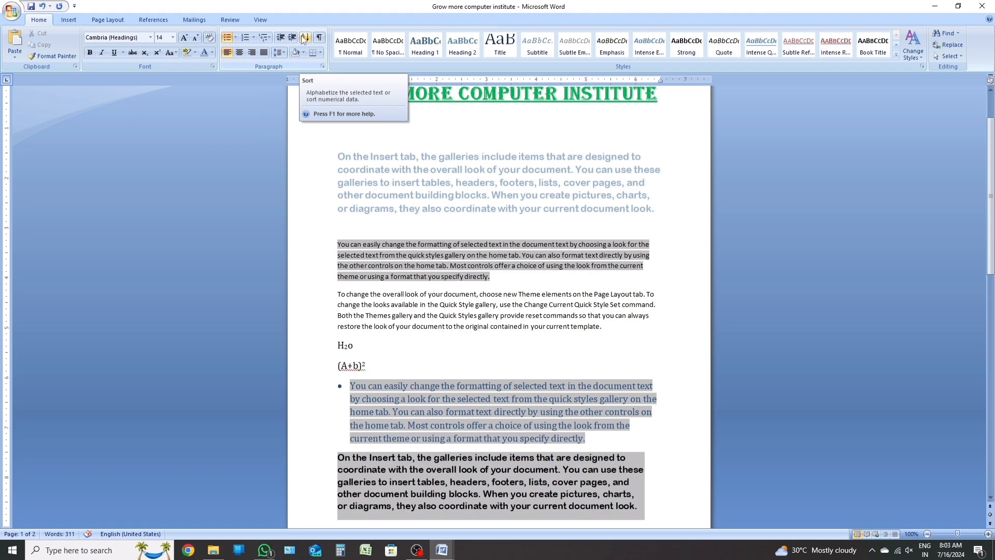
Enter the numbers 1, 4, 5, 8, 0 and 3 on separate lines below the paragraph on page 2.
{"action": "scroll", "coordinate": [339, 281], "scroll_direction": "down", "scroll_amount": 10}
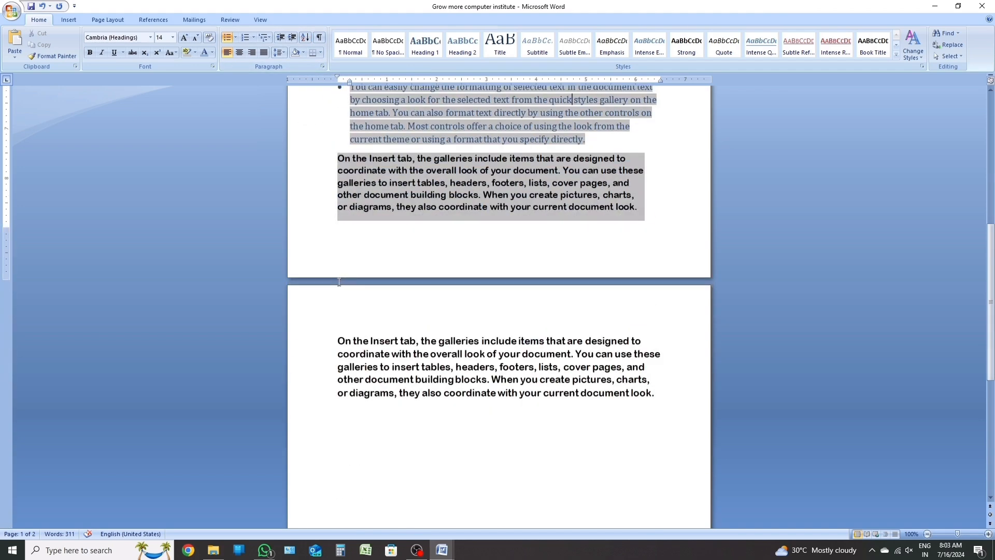
{"action": "scroll", "coordinate": [339, 281], "scroll_direction": "down", "scroll_amount": 6}
{"action": "left_click", "coordinate": [349, 283]}
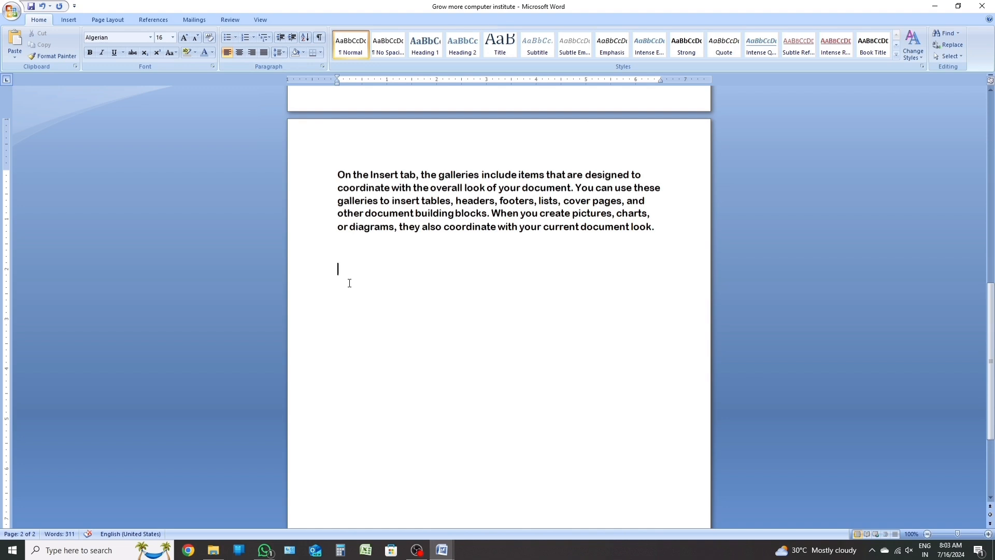
{"action": "type", "text": "1"}
{"action": "key", "text": "Return"}
{"action": "type", "text": "4"}
{"action": "key", "text": "Return"}
{"action": "type", "text": "6"}
{"action": "key", "text": "Return"}
{"action": "type", "text": "0"}
{"action": "key", "text": "Return"}
{"action": "type", "text": "3"}
{"action": "key", "text": "Return"}
Sort the six number lines on page 2 by paragraphs as Number in ascending order.
{"action": "left_click_drag", "start_coordinate": [339, 269], "coordinate": [353, 386]}
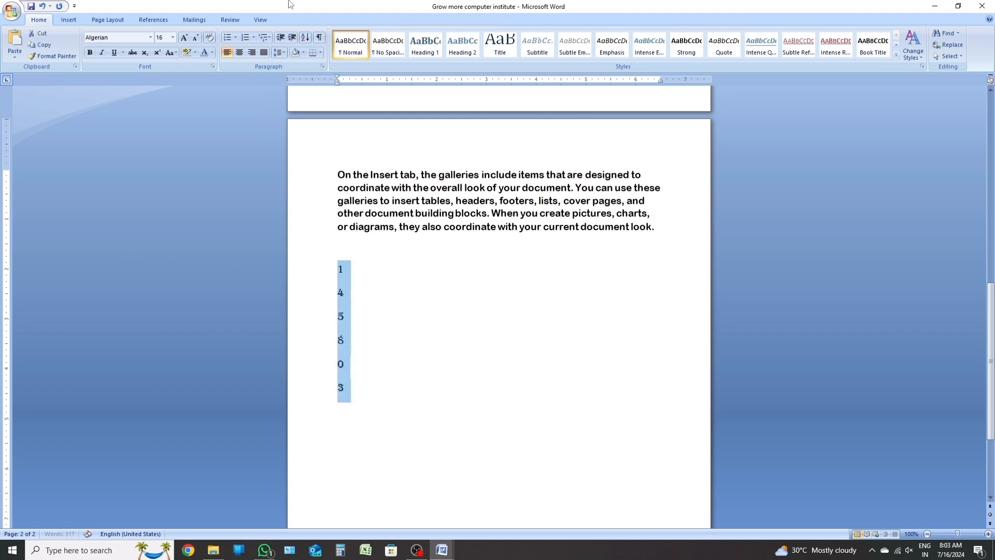
{"action": "left_click", "coordinate": [307, 37]}
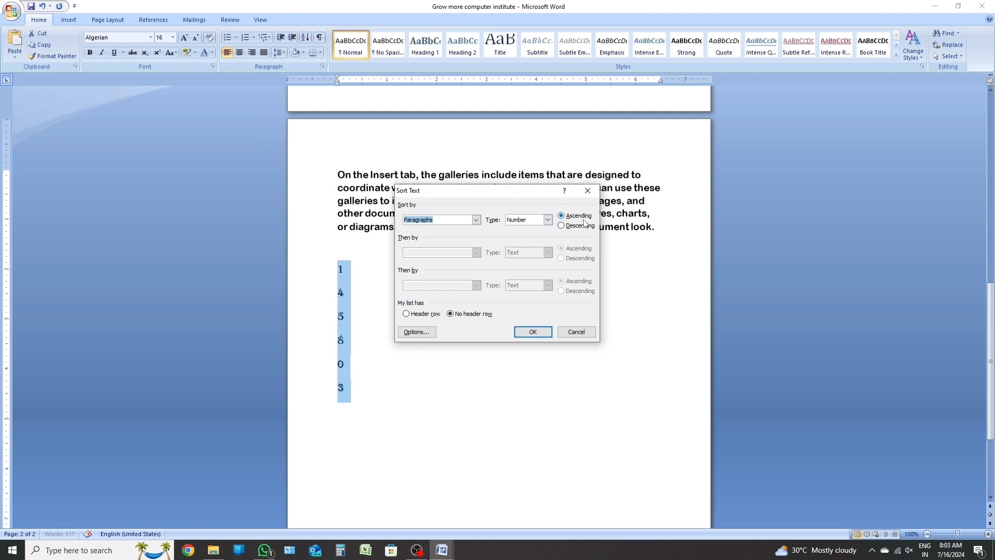
{"action": "left_click", "coordinate": [532, 332]}
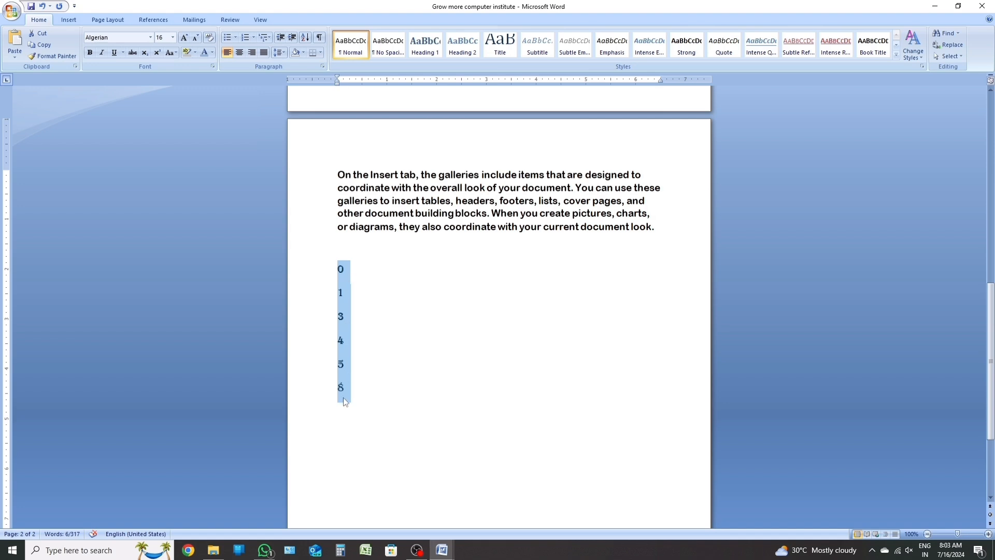
Sort the six number lines on page 2 by paragraphs as Number in descending order.
{"action": "left_click", "coordinate": [306, 37]}
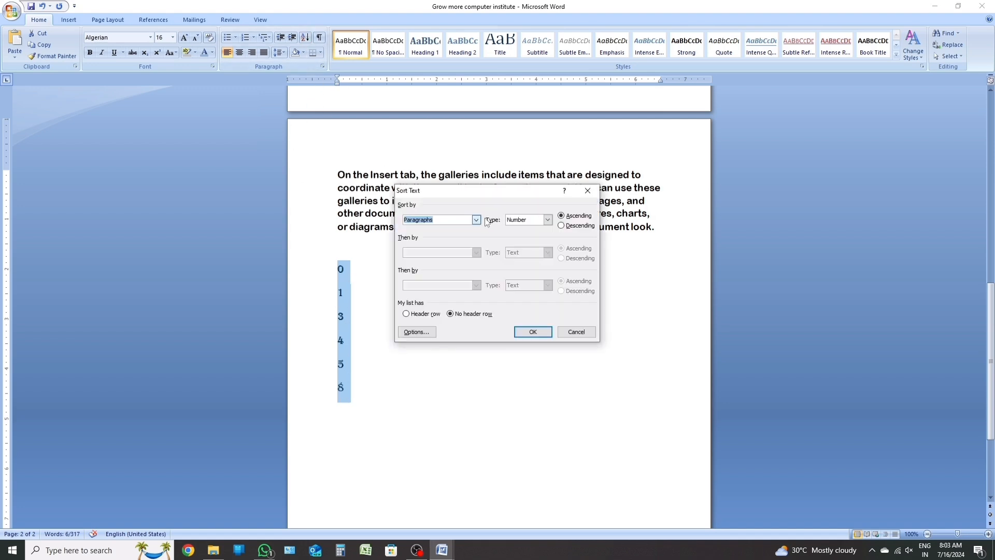
{"action": "left_click", "coordinate": [578, 227]}
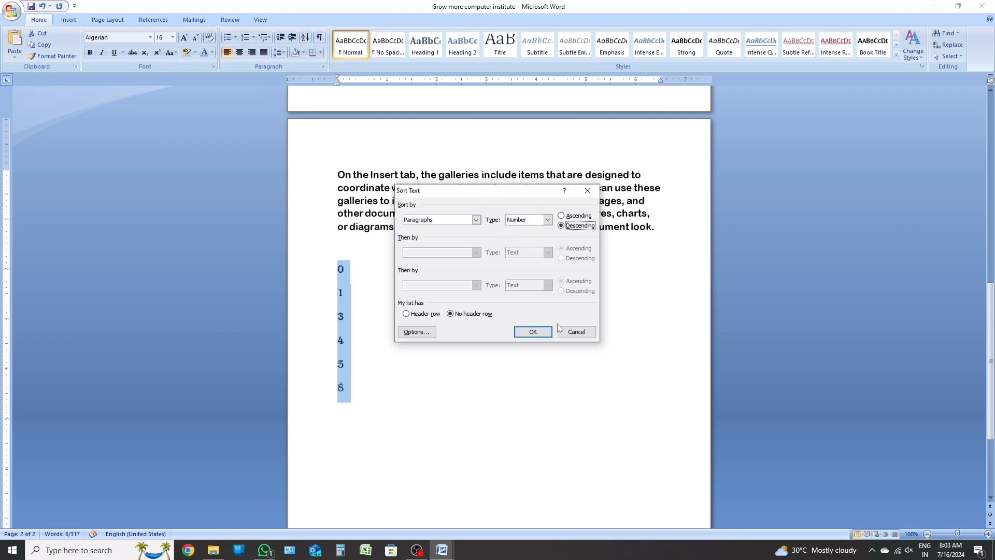
{"action": "left_click", "coordinate": [532, 332]}
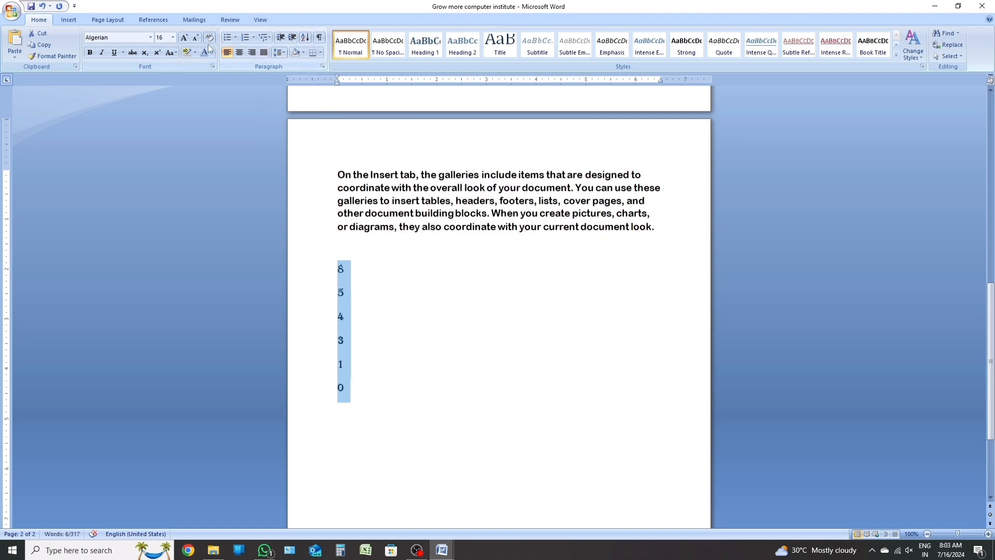
Delete the six sorted number lines below the paragraph on page 2.
{"action": "scroll", "coordinate": [337, 169], "scroll_direction": "up", "scroll_amount": 12}
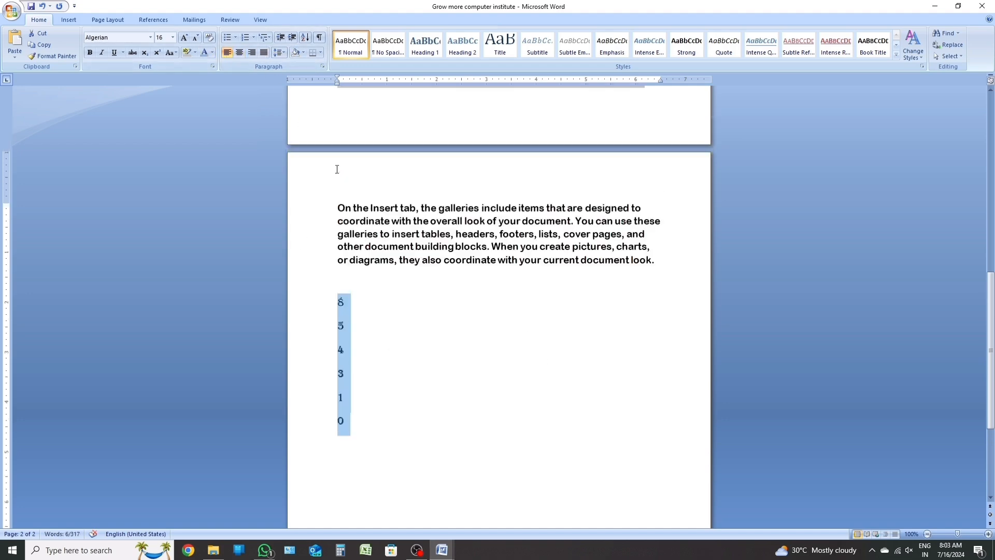
{"action": "scroll", "coordinate": [336, 169], "scroll_direction": "up", "scroll_amount": 6}
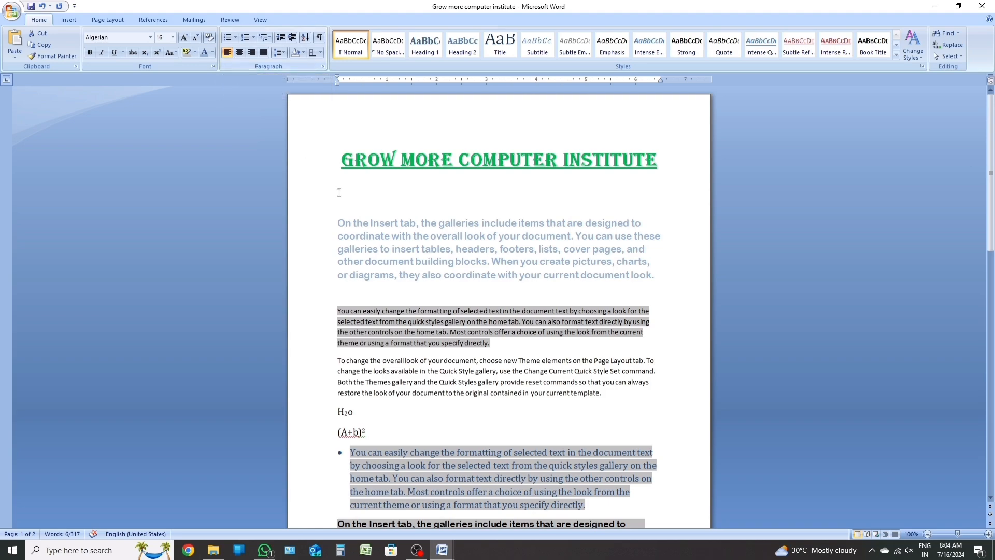
{"action": "scroll", "coordinate": [413, 202], "scroll_direction": "down", "scroll_amount": 1}
{"action": "scroll", "coordinate": [351, 197], "scroll_direction": "down", "scroll_amount": 9}
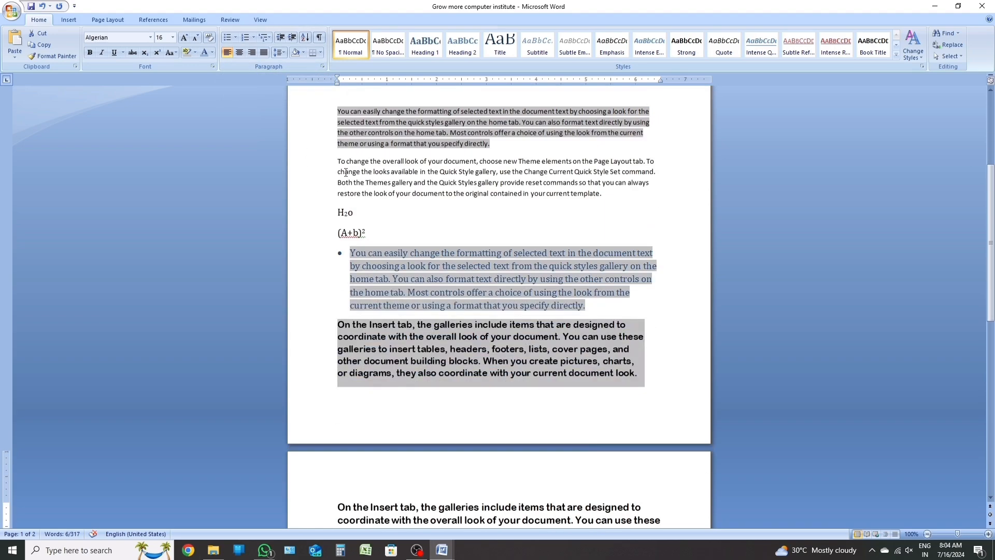
{"action": "scroll", "coordinate": [409, 365], "scroll_direction": "up", "scroll_amount": 3}
{"action": "scroll", "coordinate": [407, 379], "scroll_direction": "down", "scroll_amount": 9}
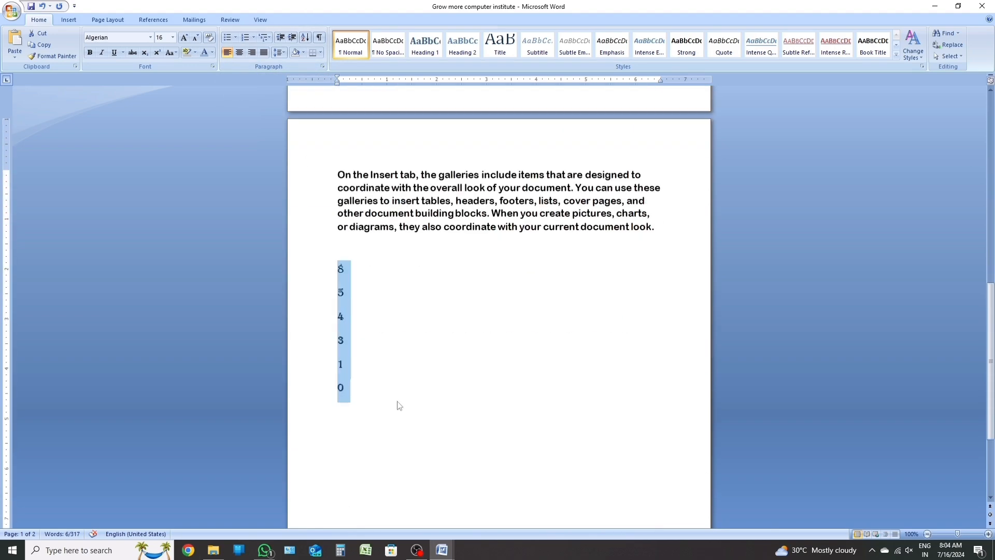
{"action": "key", "text": "Delete"}
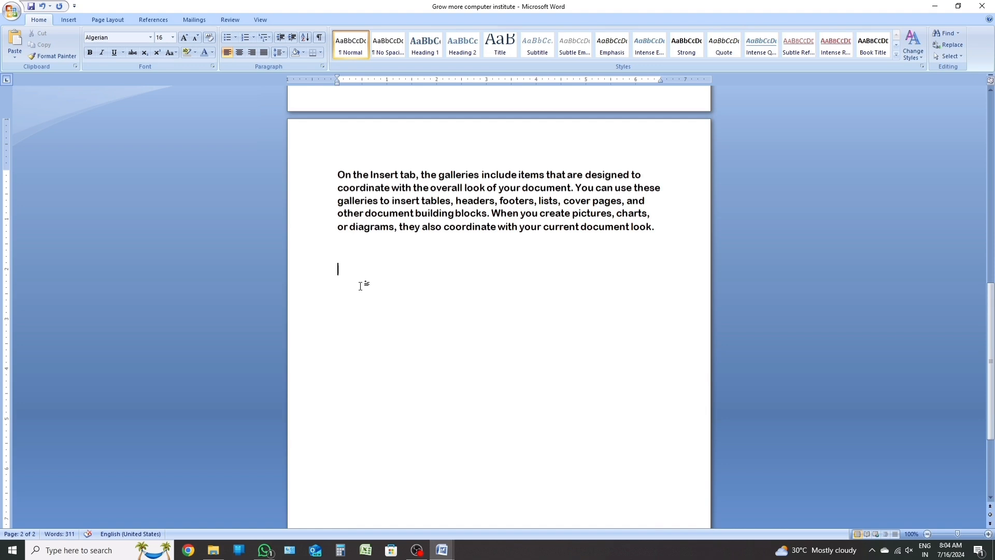
Enter the sample text DFGBBMNDB DMMDBDBGDFTJG below the page 2 paragraph and set its font to Cambria (Headings).
{"action": "type", "text": "DFGBBMNDB DMMDBDBGDF"}
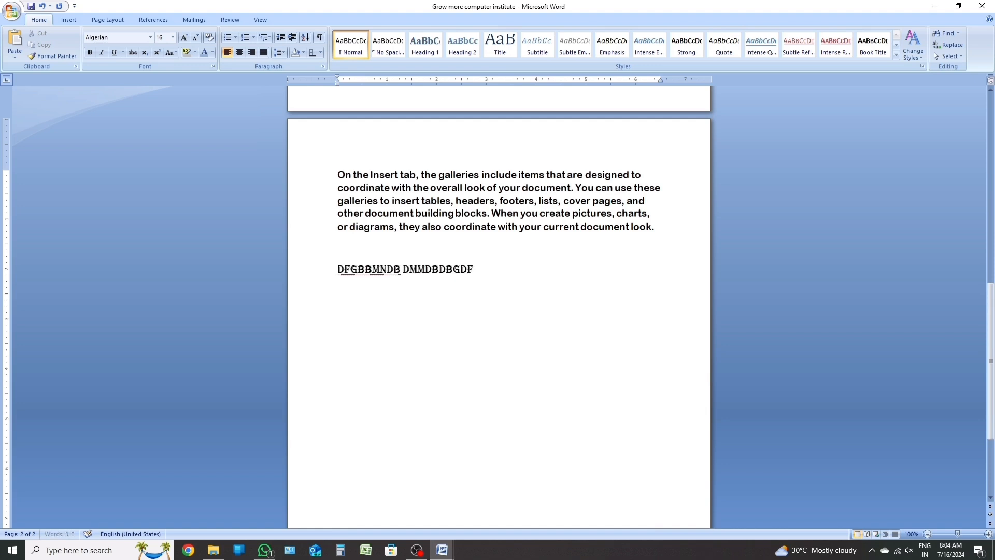
{"action": "type", "text": "TJG"}
{"action": "triple_click", "coordinate": [515, 282]}
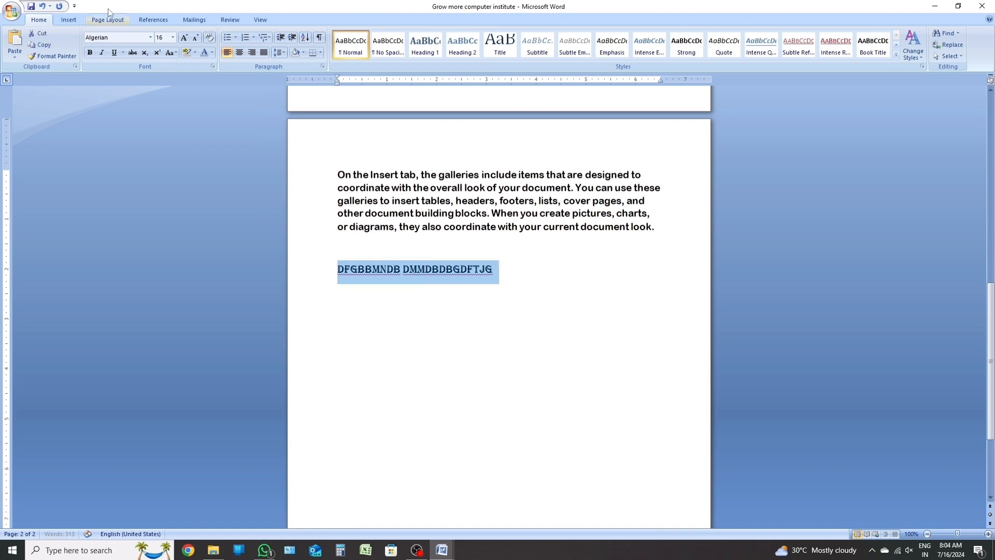
{"action": "left_click", "coordinate": [150, 37]}
{"action": "left_click", "coordinate": [114, 61]}
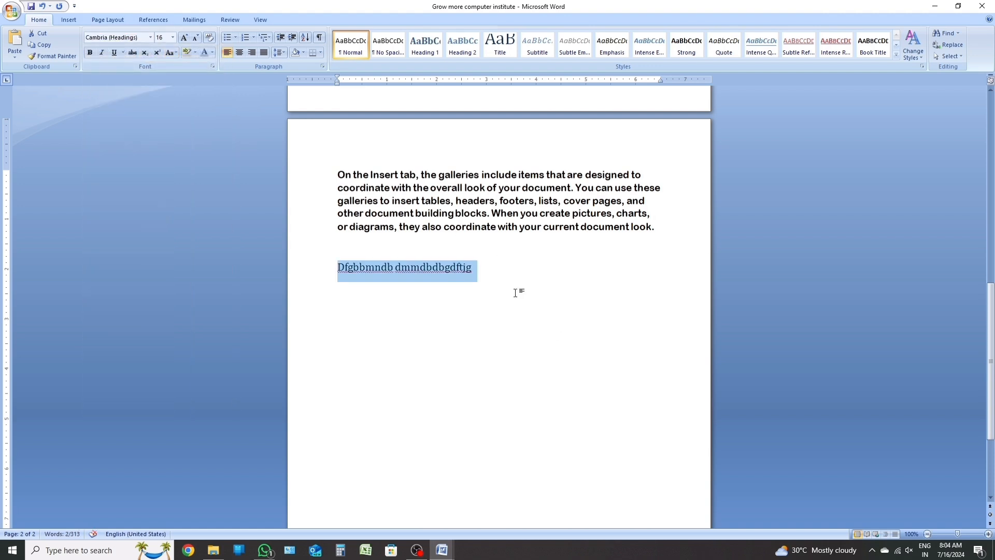
Replace the sample text with "Hksfdhkjgjkdsfhgdfh dfkjghdkfjgh dfjkgh jkgh dfkjghjkd" and center the line.
{"action": "key", "text": "BackSpace"}
{"action": "type", "text": "Hksfdhkjgjkdsfhgdfh dfkjghdkfjgh dfjkgh jk"}
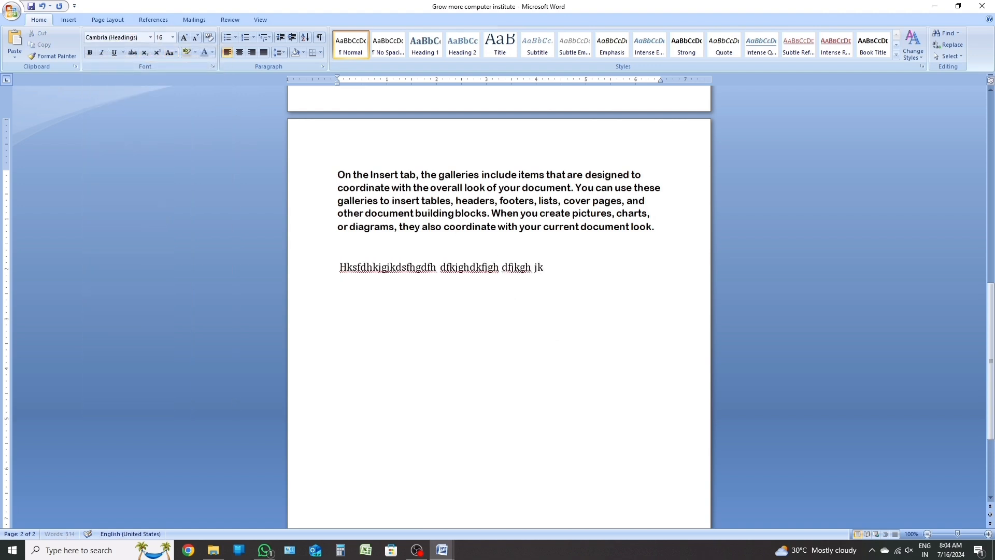
{"action": "type", "text": "gh dfkjghjkd"}
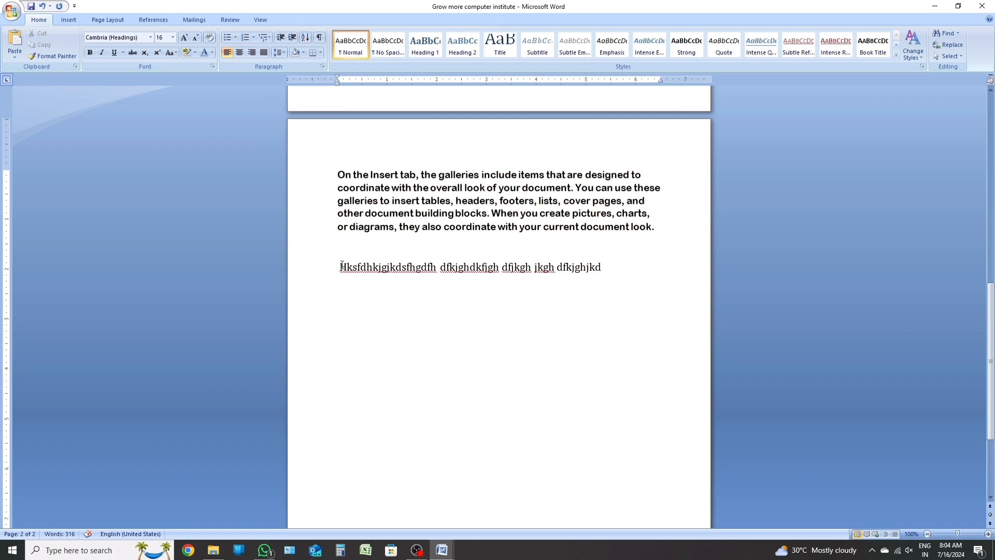
{"action": "left_click", "coordinate": [239, 53]}
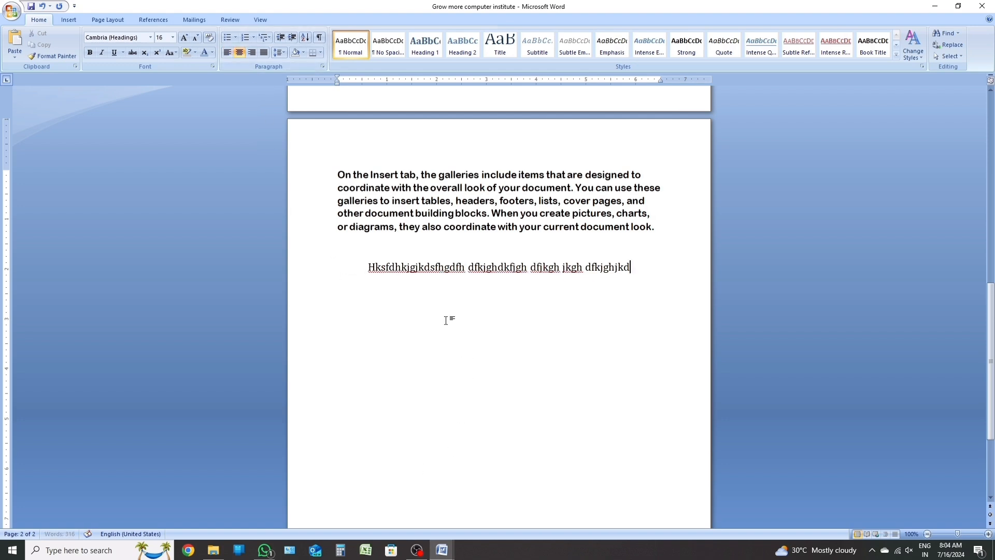
Add a centered line "Gjsgdjmfsd sgdfsmhn sgddsdgmg" and below it a right-aligned line "G ,d gdhgj,,j h j,h ,jh ,h,hk,hghdfkjh kdf".
{"action": "key", "text": "Return"}
{"action": "type", "text": "Gjsgdjmfsd sgdfsmhn sgddsdgmg"}
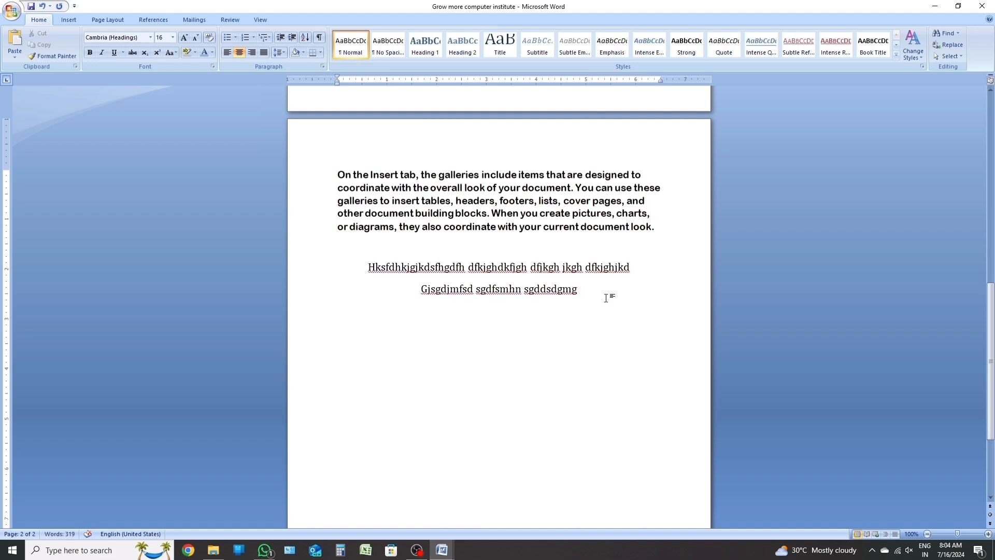
{"action": "key", "text": "Return"}
{"action": "left_click", "coordinate": [252, 53]}
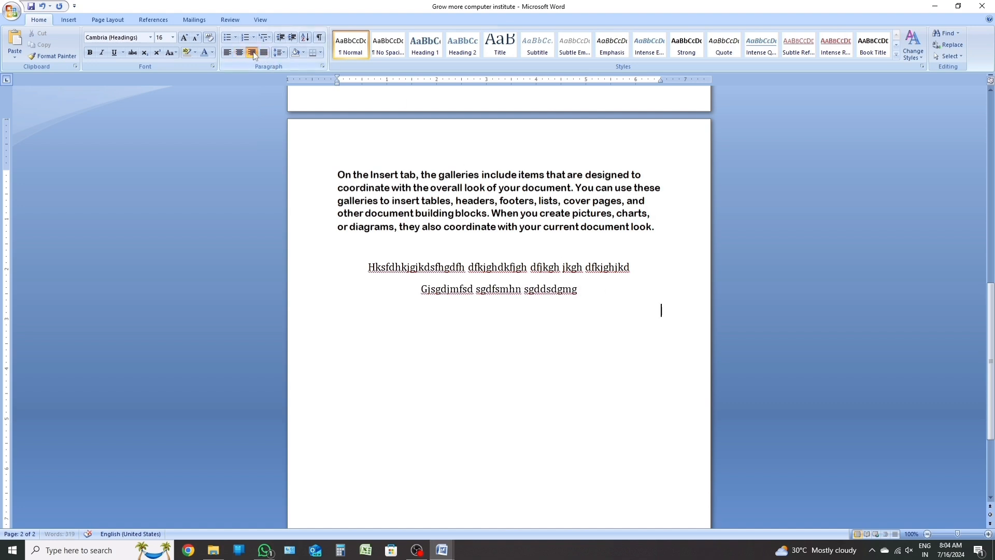
{"action": "type", "text": "G ,d gdhgj,,j h"}
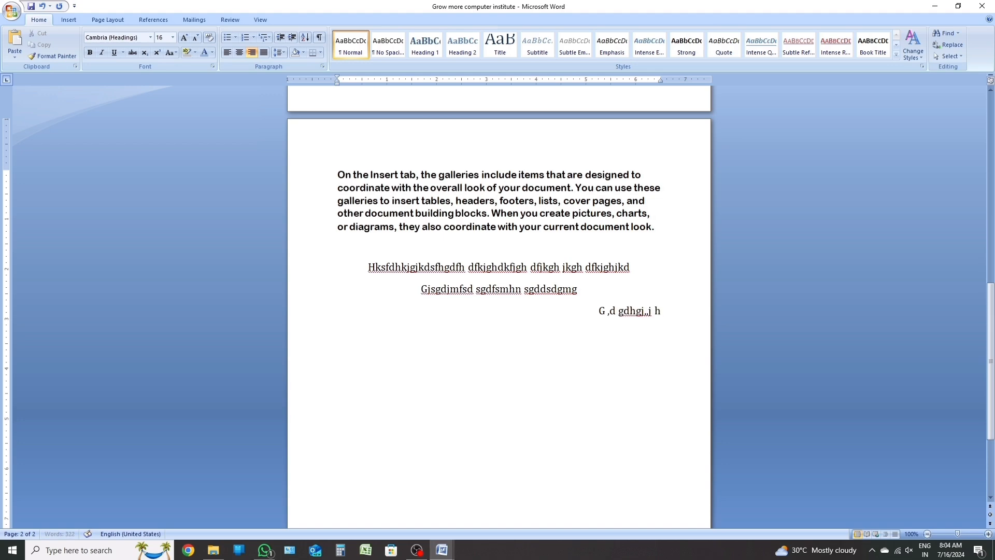
{"action": "type", "text": " j,h ,jh ,h,hk,hghdfkjh kdf"}
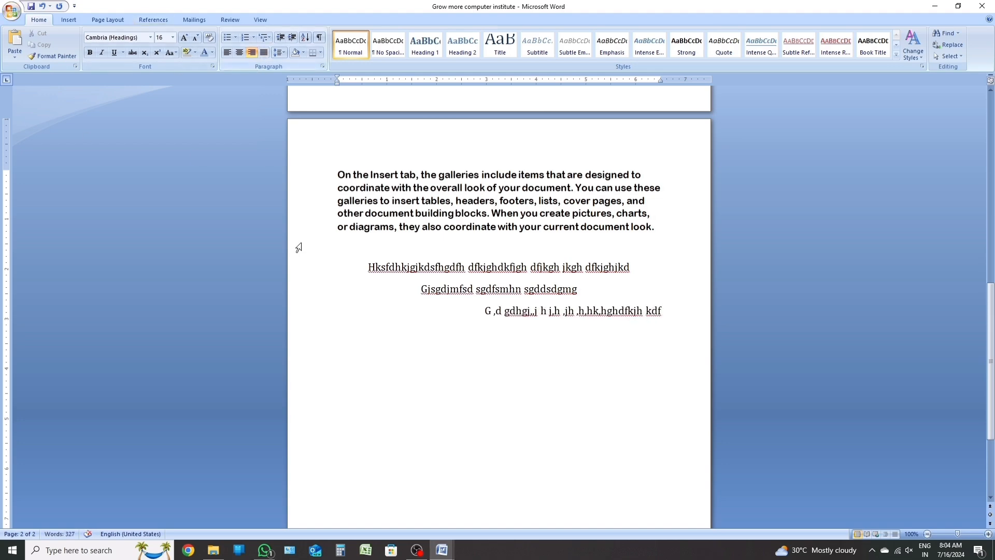
Justify all the text in the document.
{"action": "scroll", "coordinate": [299, 248], "scroll_direction": "up", "scroll_amount": 15}
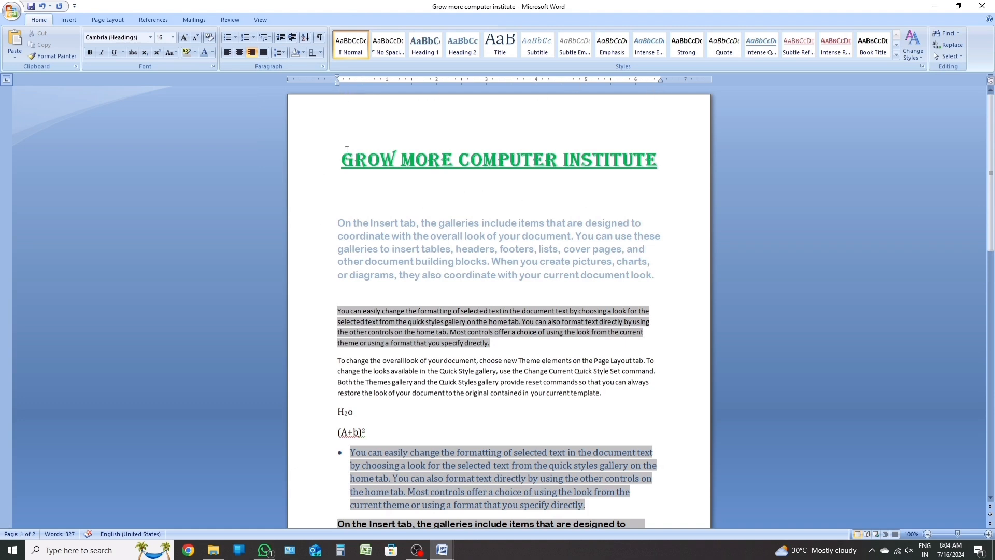
{"action": "key", "text": "ctrl+a"}
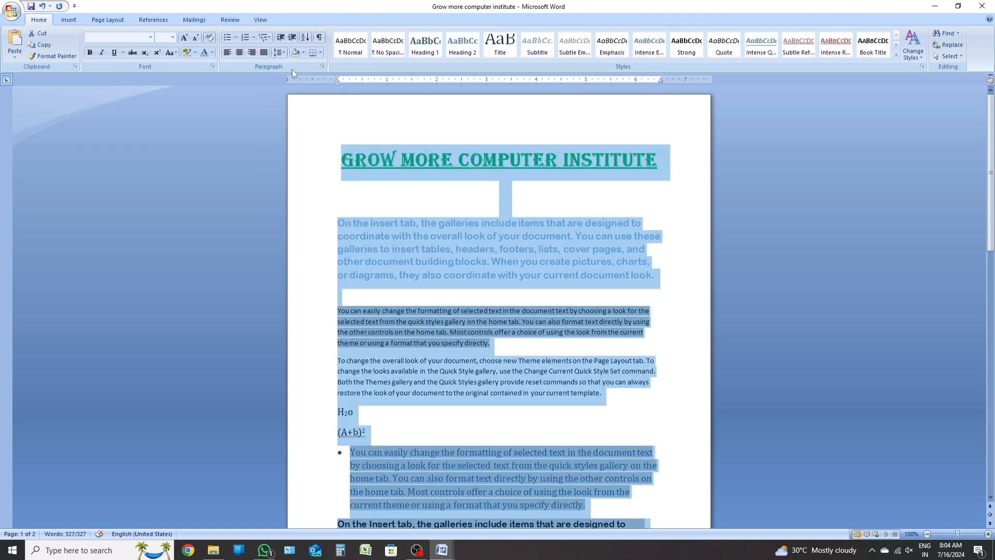
{"action": "left_click", "coordinate": [265, 53]}
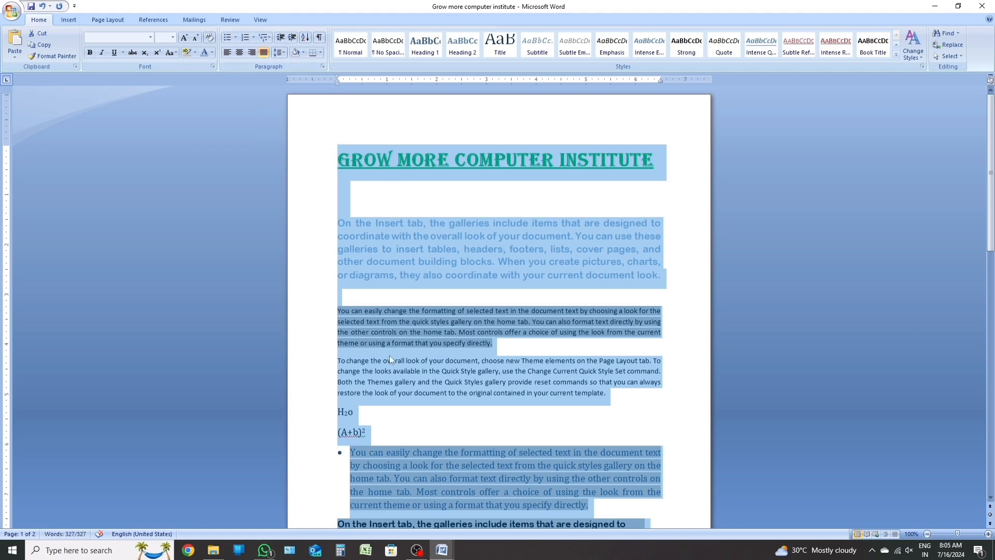
{"action": "left_click", "coordinate": [665, 223]}
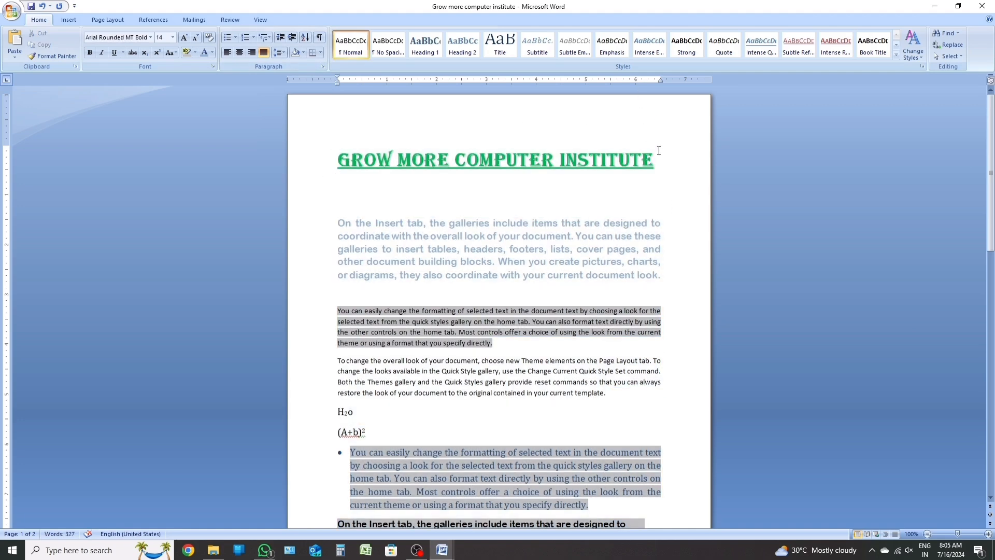
Remove the space after paragraph from the three sample lines at the end of page 2.
{"action": "scroll", "coordinate": [650, 371], "scroll_direction": "down", "scroll_amount": 13}
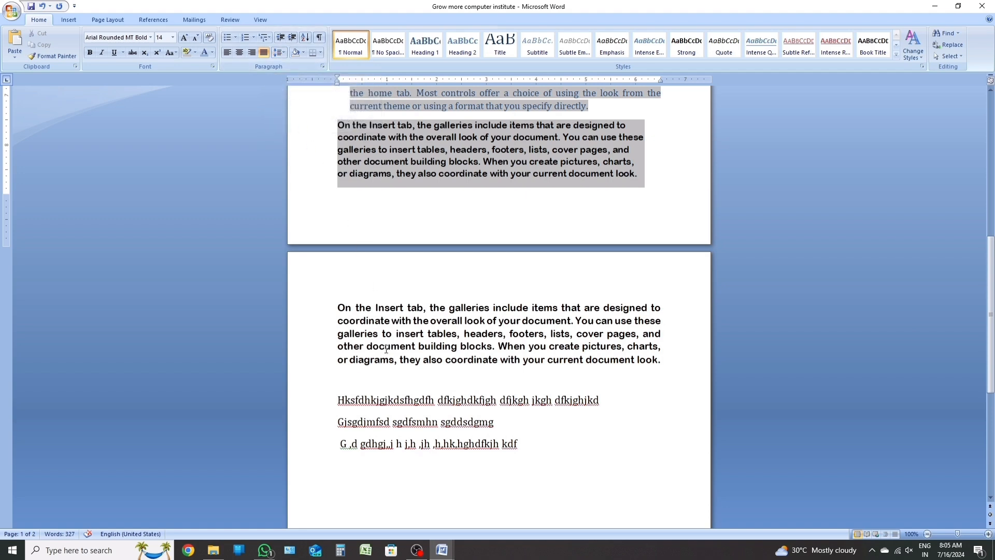
{"action": "left_click_drag", "start_coordinate": [335, 394], "coordinate": [519, 446]}
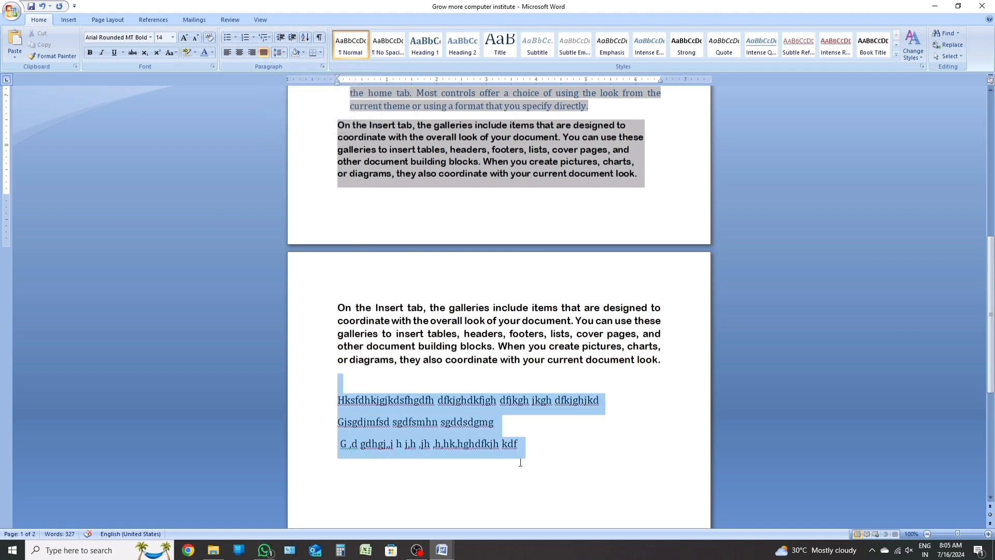
{"action": "left_click", "coordinate": [503, 468]}
{"action": "left_click_drag", "start_coordinate": [333, 398], "coordinate": [524, 446]}
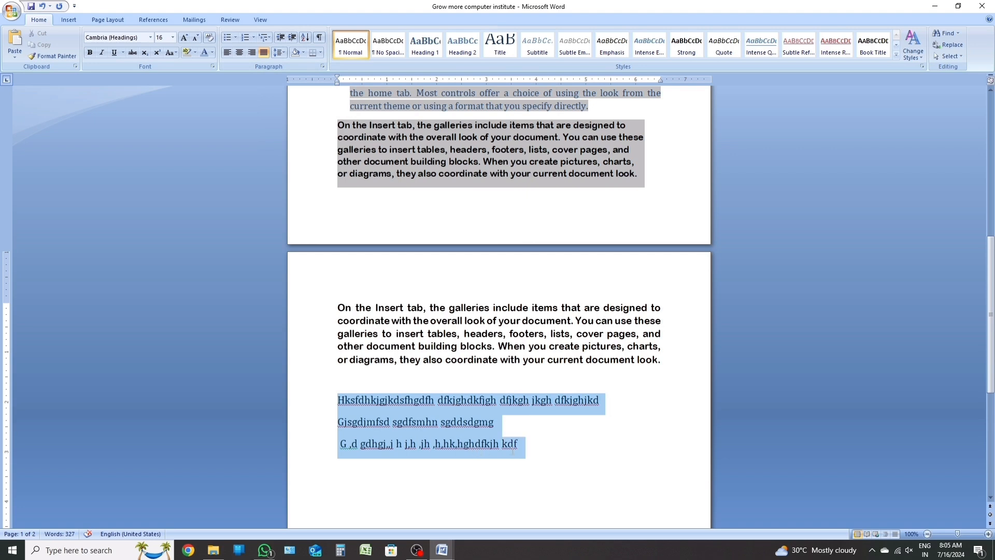
{"action": "left_click", "coordinate": [280, 53]}
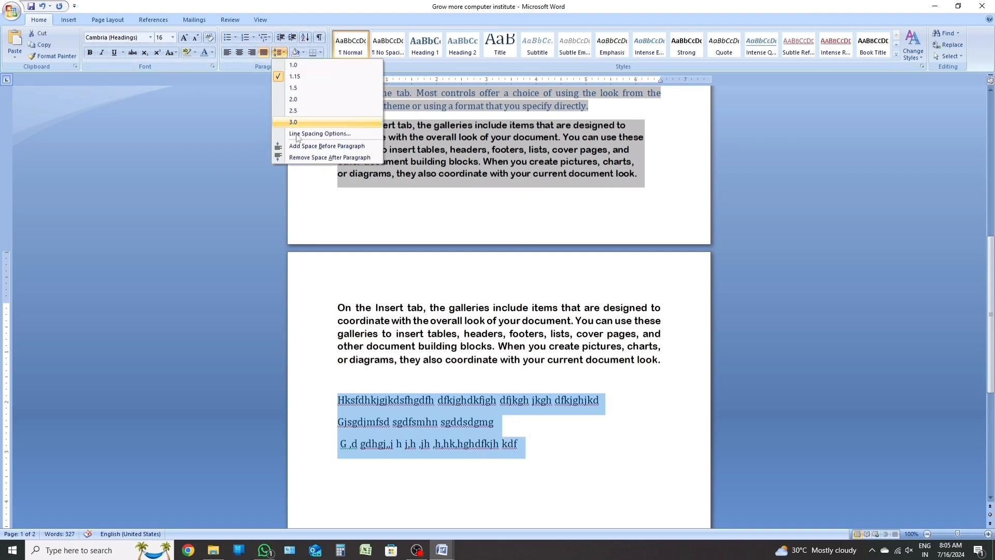
{"action": "left_click", "coordinate": [306, 158]}
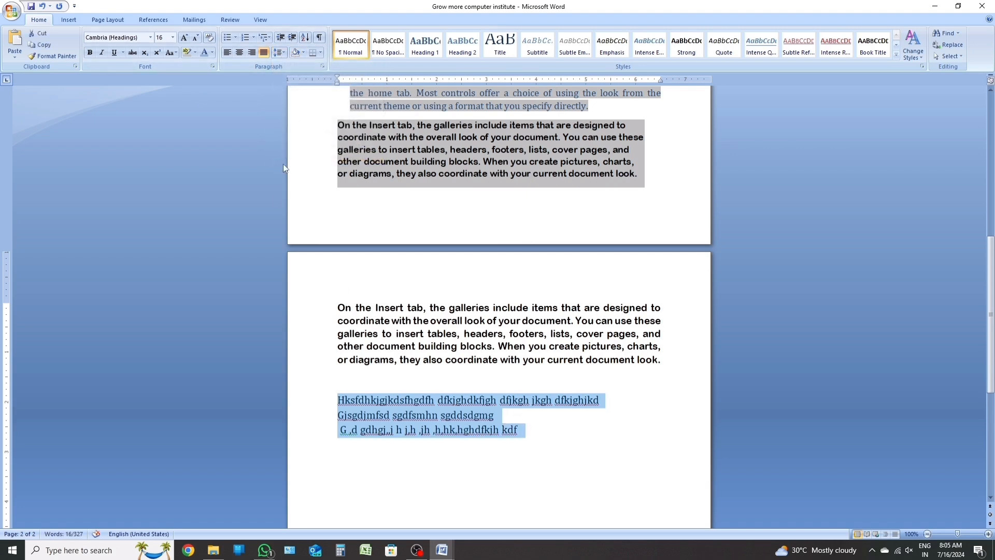
Try 1.5 line spacing on the three sample lines, and set their line spacing to 1.0.
{"action": "left_click", "coordinate": [281, 53]}
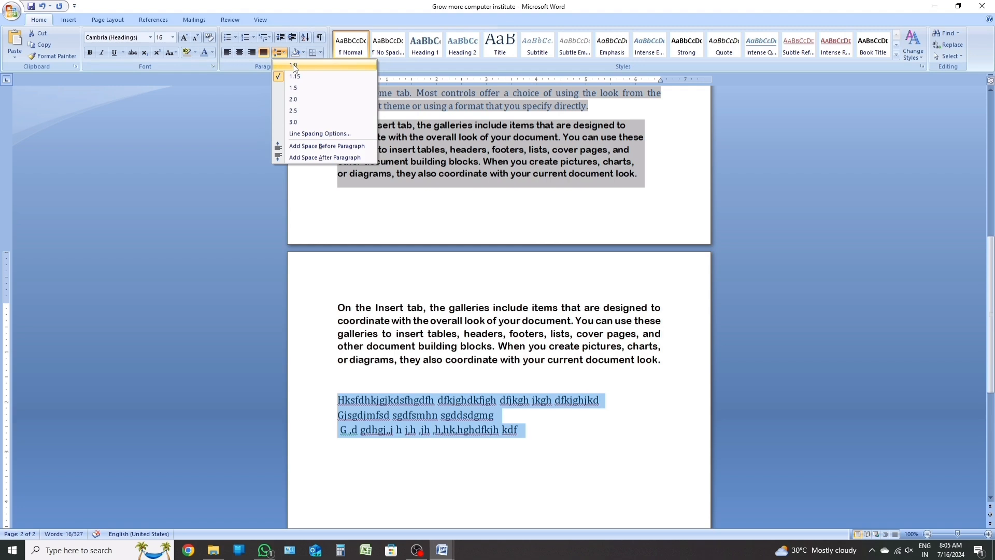
{"action": "left_click", "coordinate": [293, 88]}
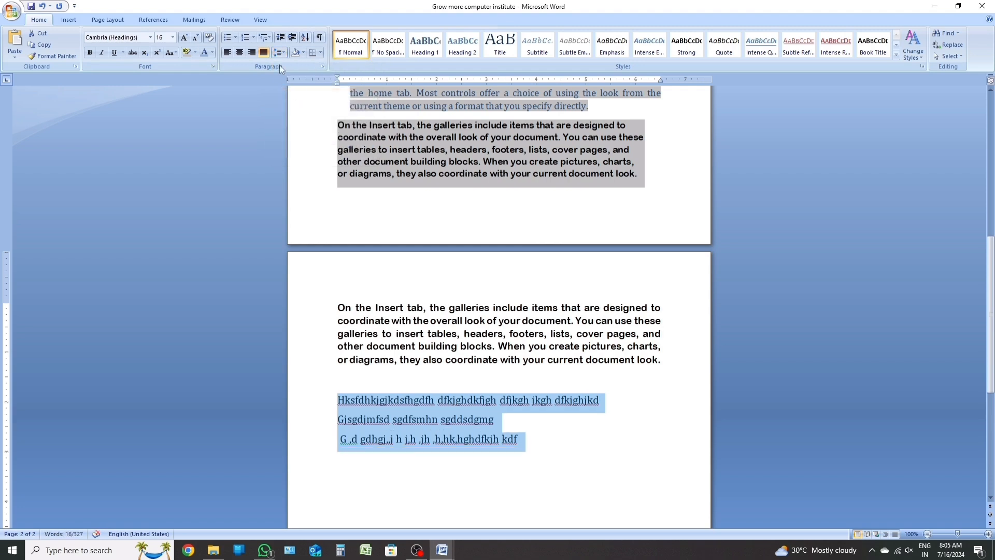
{"action": "left_click", "coordinate": [280, 52]}
{"action": "left_click", "coordinate": [292, 65]}
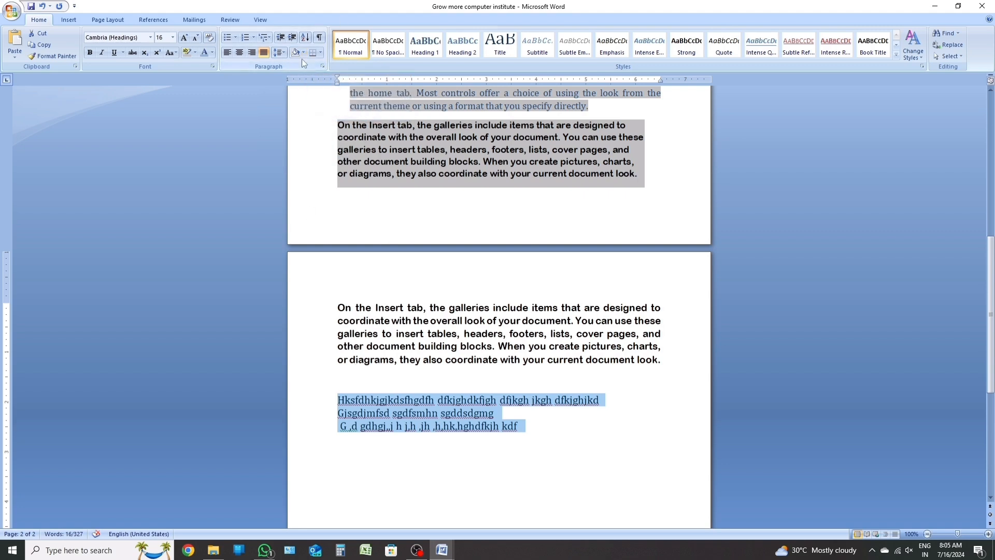
Preview a dark purple paragraph shading on the three sample lines without applying it.
{"action": "left_click", "coordinate": [303, 52]}
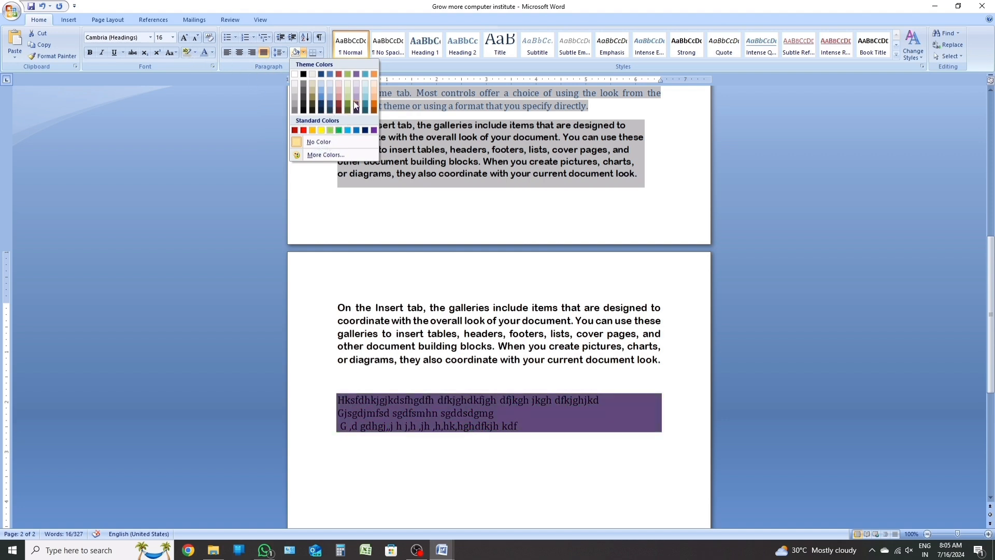
{"action": "key", "text": "Escape"}
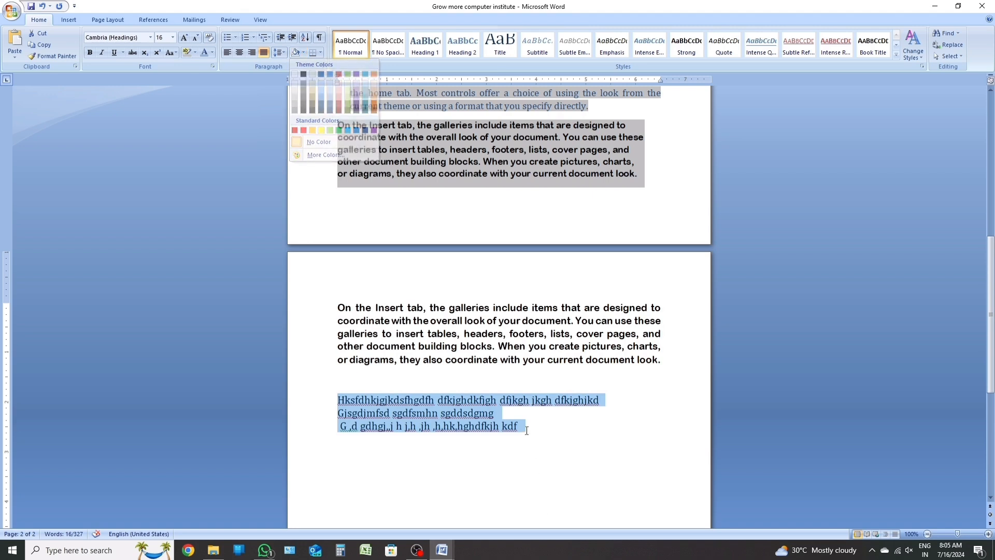
Apply outside borders to the bold "On the Insert tab" paragraph on page 2.
{"action": "left_click_drag", "start_coordinate": [338, 308], "coordinate": [666, 363]}
{"action": "left_click", "coordinate": [320, 53]}
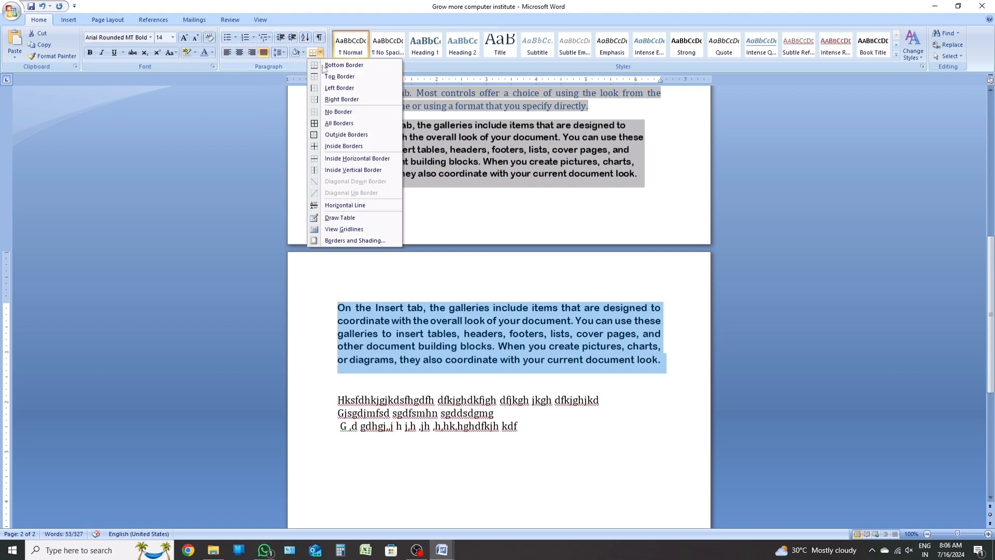
{"action": "left_click", "coordinate": [343, 135]}
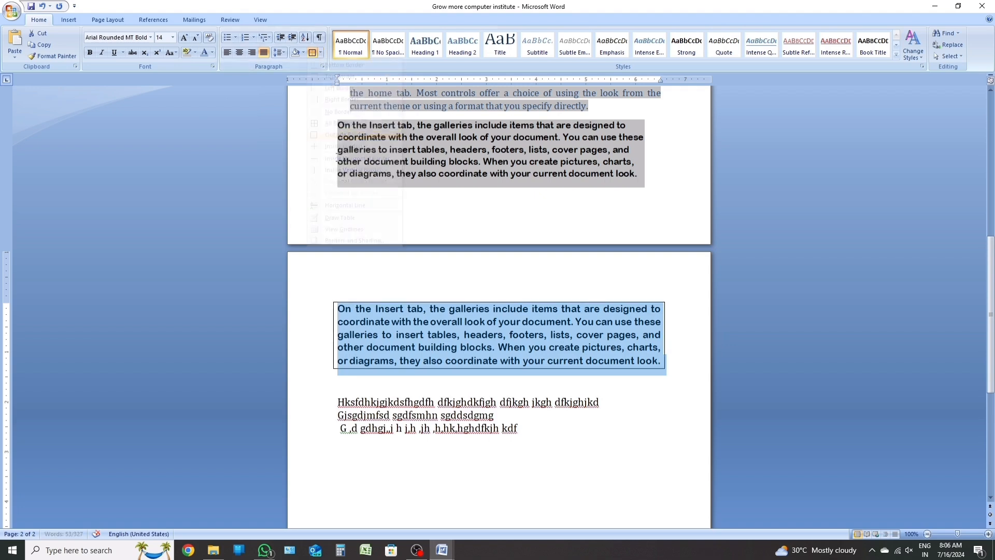
{"action": "left_click", "coordinate": [602, 403]}
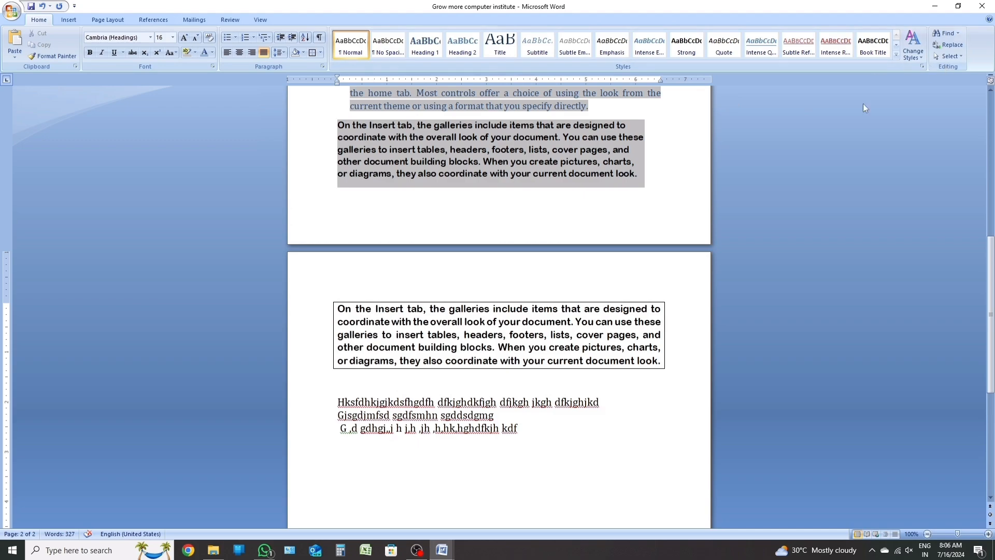
Apply the Intense Quote style to the light blue "On the Insert tab" paragraph below the title on page 1.
{"action": "scroll", "coordinate": [534, 430], "scroll_direction": "up", "scroll_amount": 12}
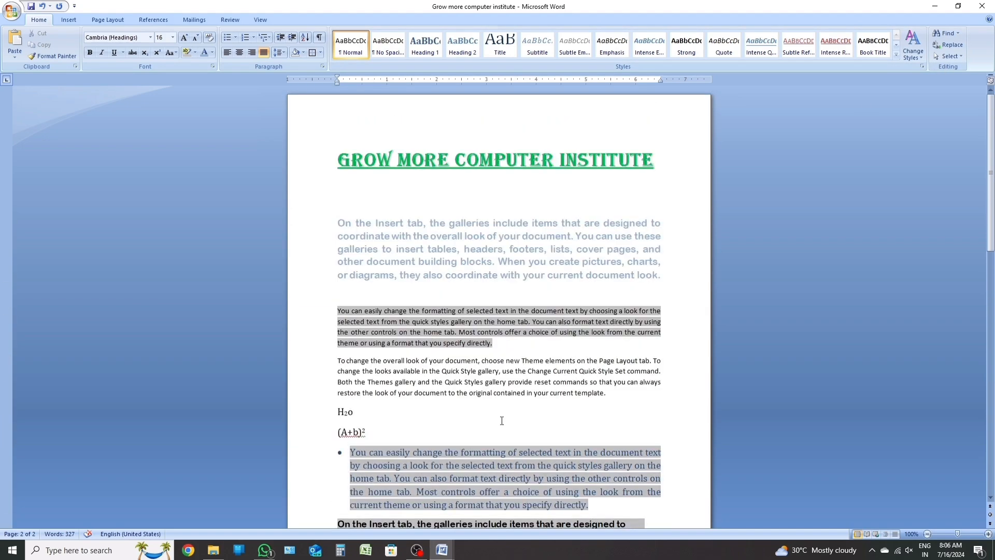
{"action": "left_click_drag", "start_coordinate": [337, 223], "coordinate": [646, 288]}
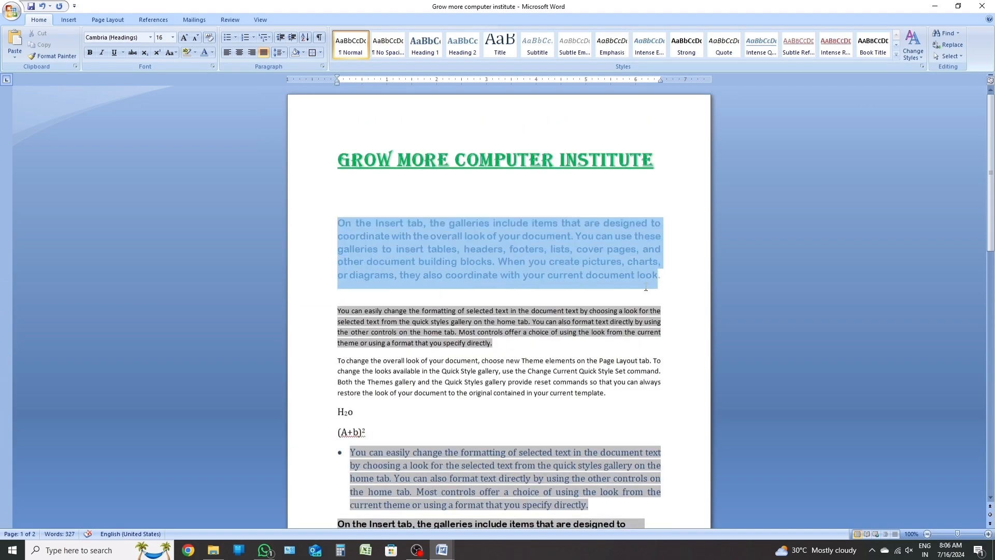
{"action": "left_click", "coordinate": [896, 54]}
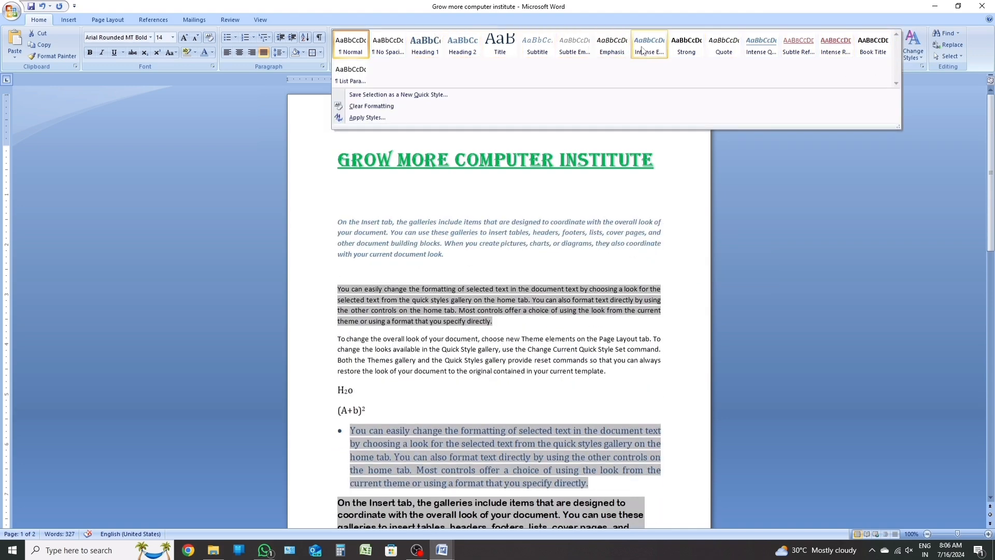
{"action": "left_click", "coordinate": [904, 138]}
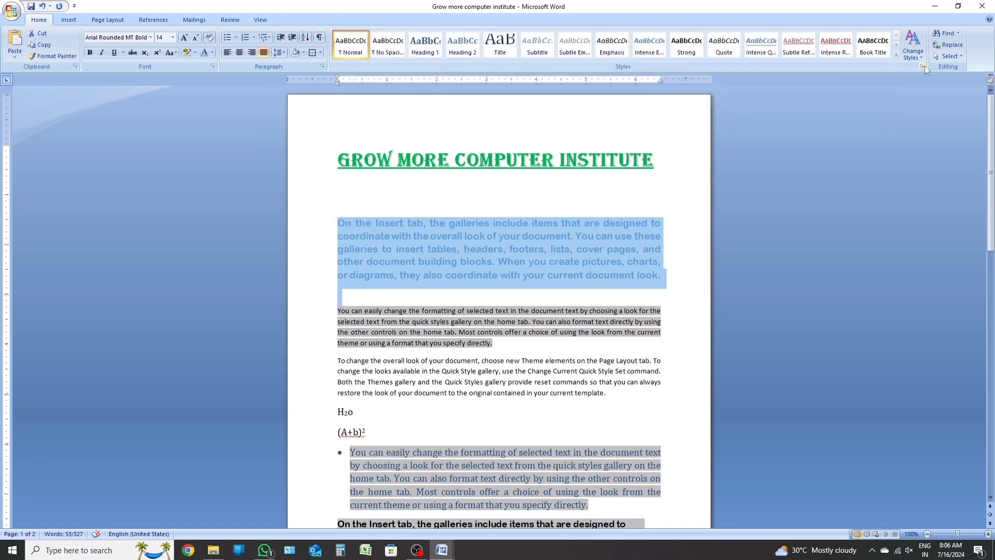
{"action": "left_click", "coordinate": [920, 57]}
{"action": "mouse_move", "coordinate": [928, 68]}
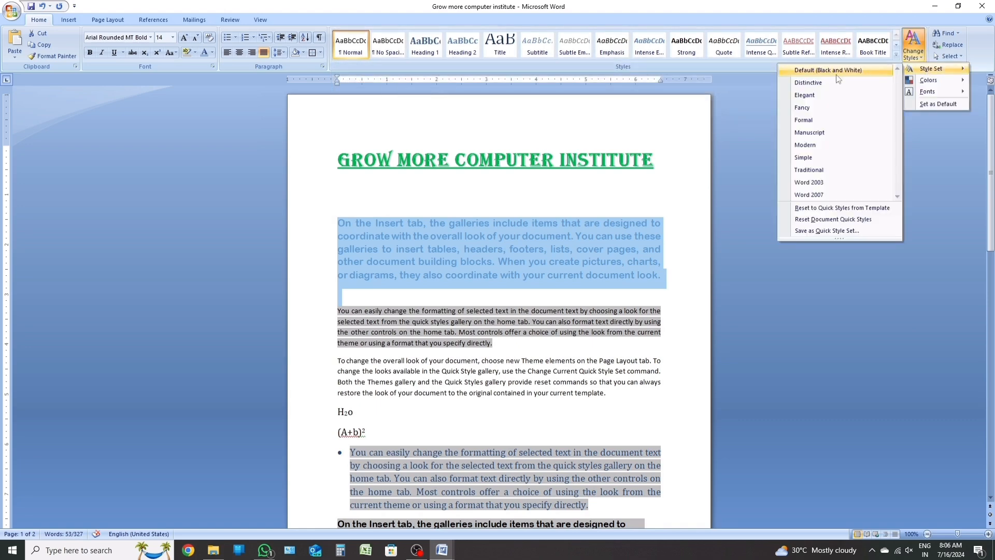
{"action": "left_click", "coordinate": [762, 47]}
Preview the alternative theme colors and fonts for the document's styles without applying any.
{"action": "left_click", "coordinate": [913, 52]}
{"action": "mouse_move", "coordinate": [930, 80]}
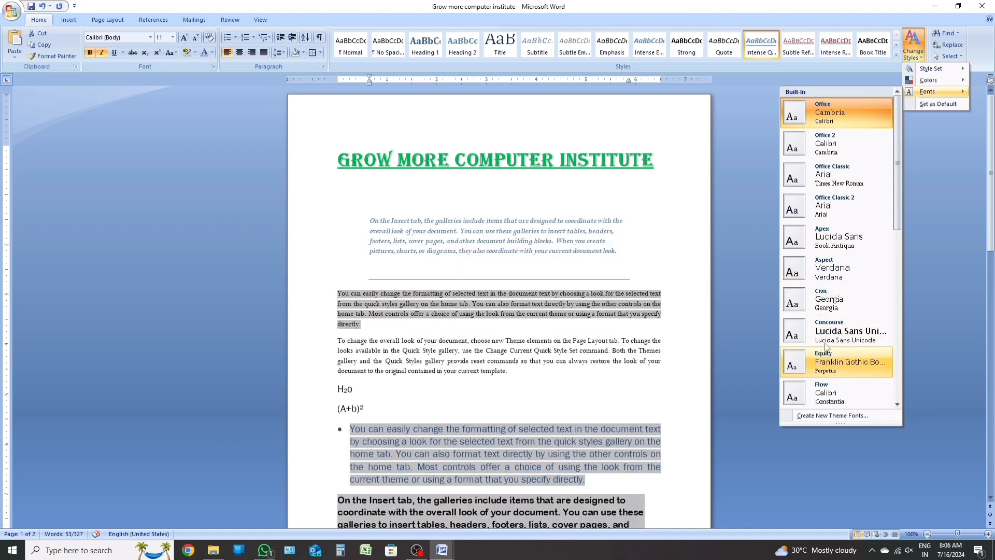
{"action": "left_click", "coordinate": [930, 200]}
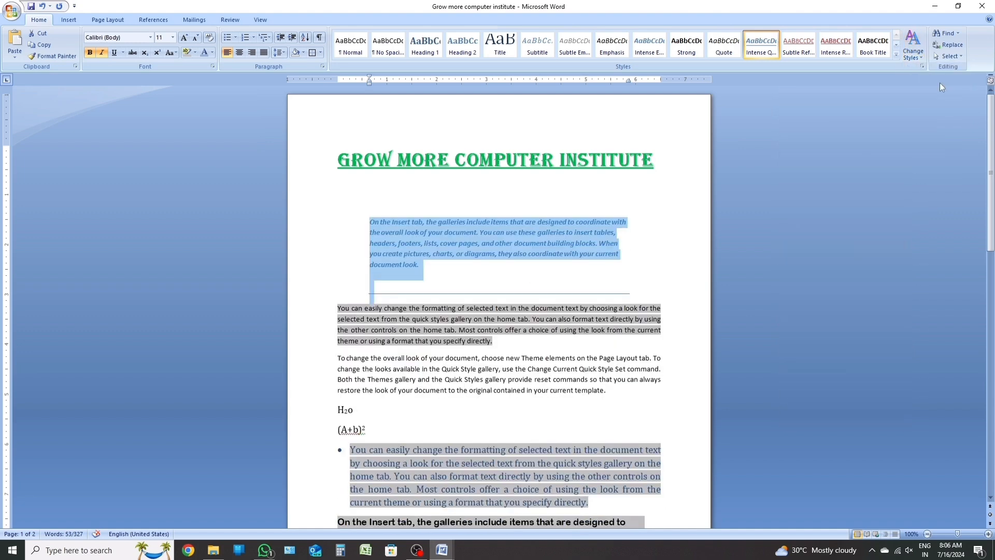
Search for the word "to" and step through its occurrences, continuing beyond the selected paragraph into the rest of the document.
{"action": "left_click", "coordinate": [957, 34]}
{"action": "left_click", "coordinate": [957, 47]}
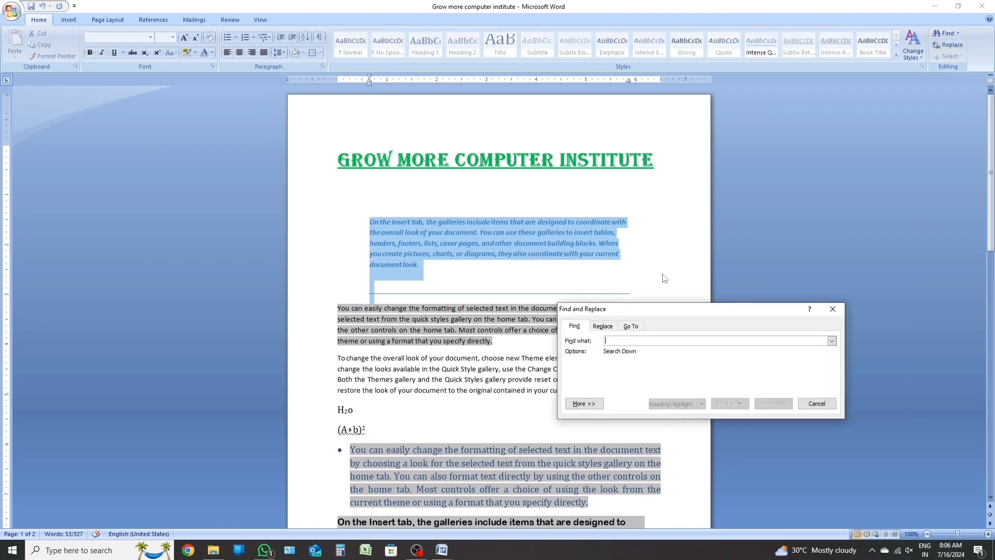
{"action": "left_click_drag", "start_coordinate": [680, 313], "coordinate": [702, 198]}
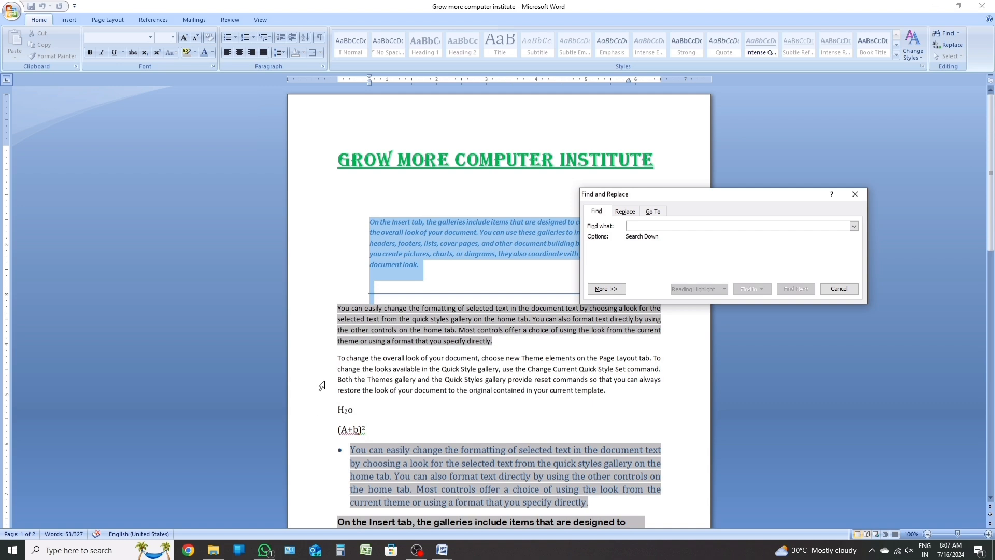
{"action": "type", "text": "to"}
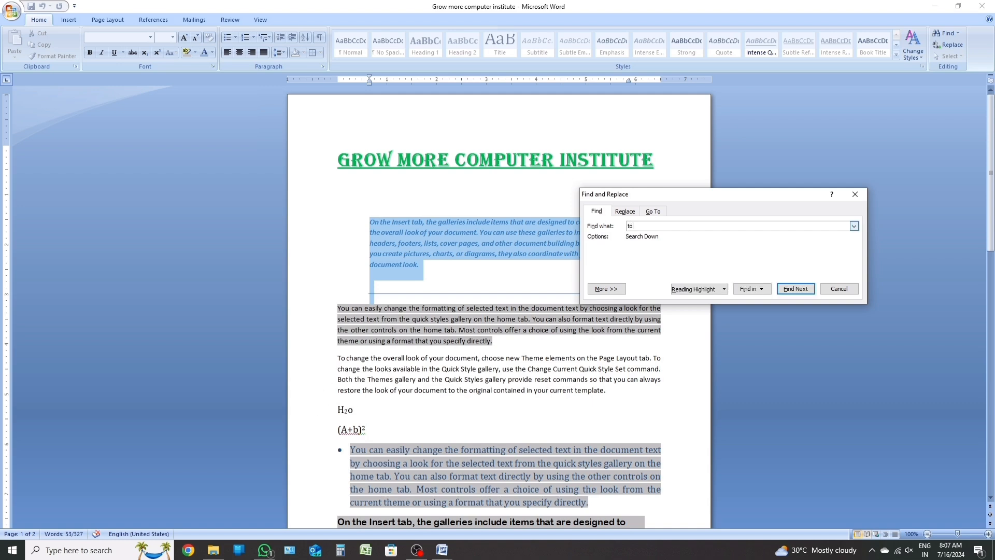
{"action": "left_click", "coordinate": [795, 289]}
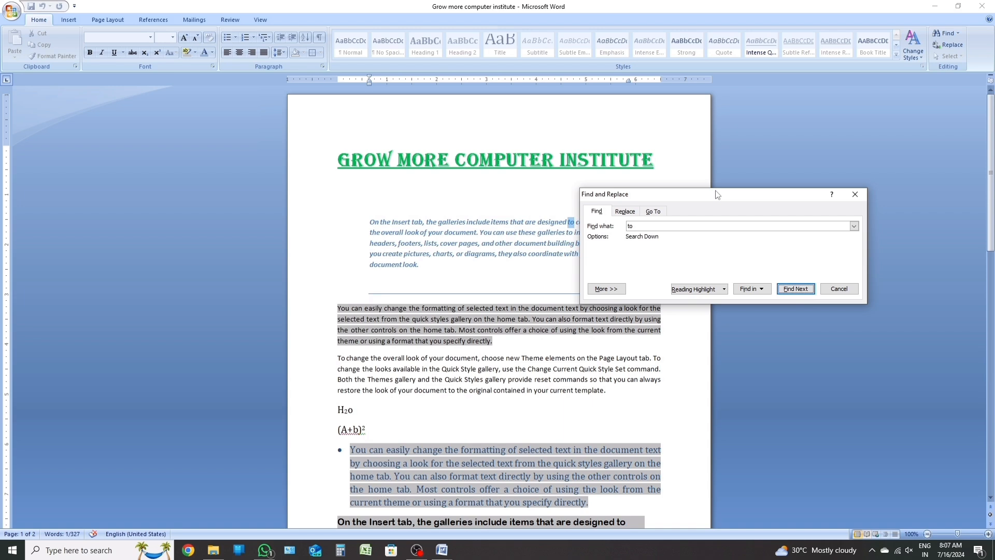
{"action": "left_click_drag", "start_coordinate": [715, 190], "coordinate": [776, 182]}
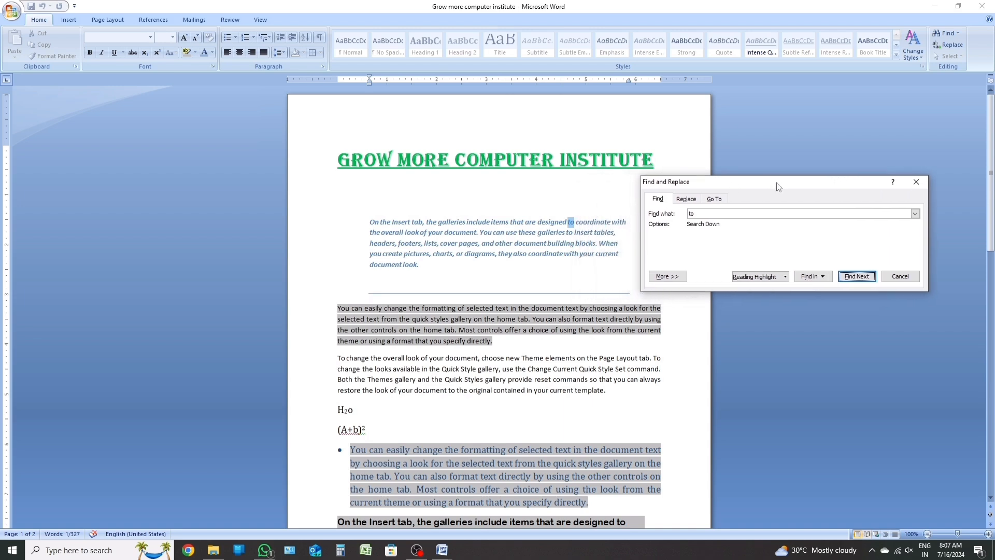
{"action": "left_click", "coordinate": [850, 281]}
{"action": "left_click", "coordinate": [849, 280]}
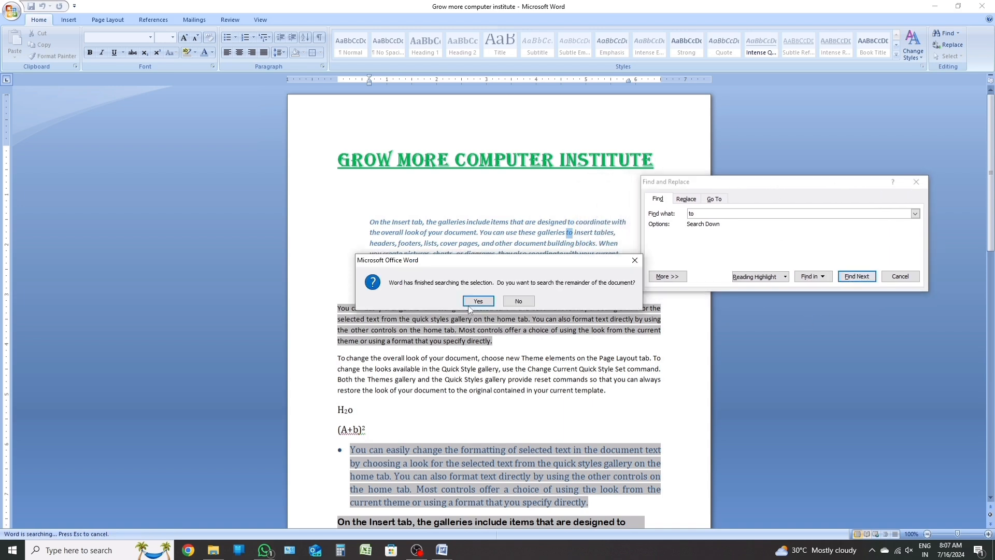
{"action": "left_click", "coordinate": [477, 301]}
{"action": "left_click", "coordinate": [856, 276]}
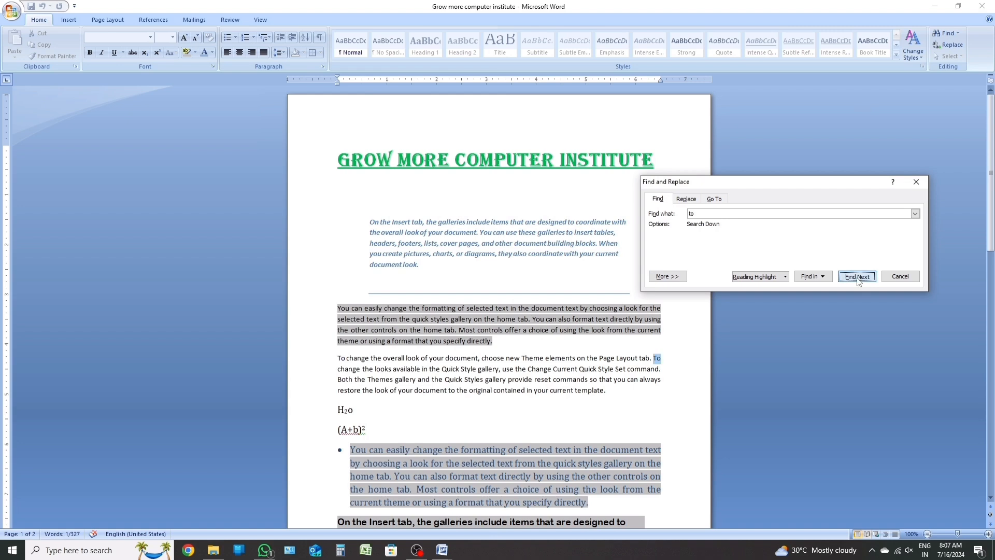
{"action": "left_click", "coordinate": [857, 277]}
Replace three successive occurrences of "to" with "2", one at a time, starting from the one inside "restore".
{"action": "left_click", "coordinate": [688, 200]}
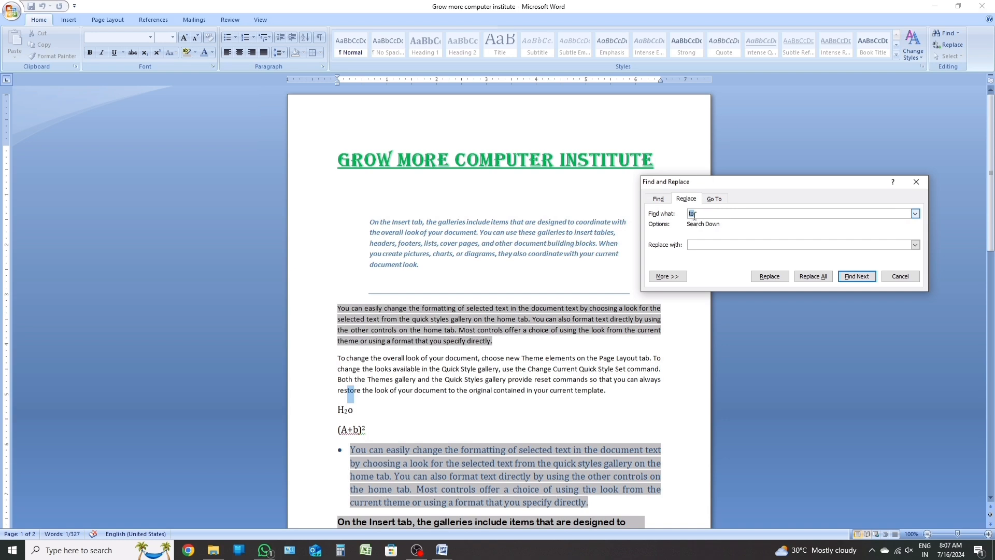
{"action": "left_click", "coordinate": [693, 245]}
{"action": "left_click", "coordinate": [770, 275]}
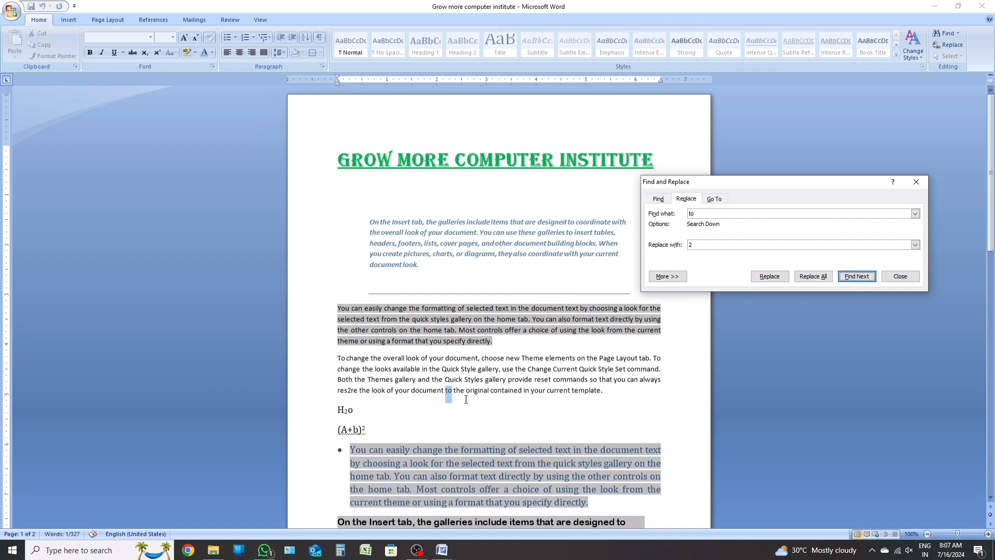
{"action": "left_click", "coordinate": [783, 276]}
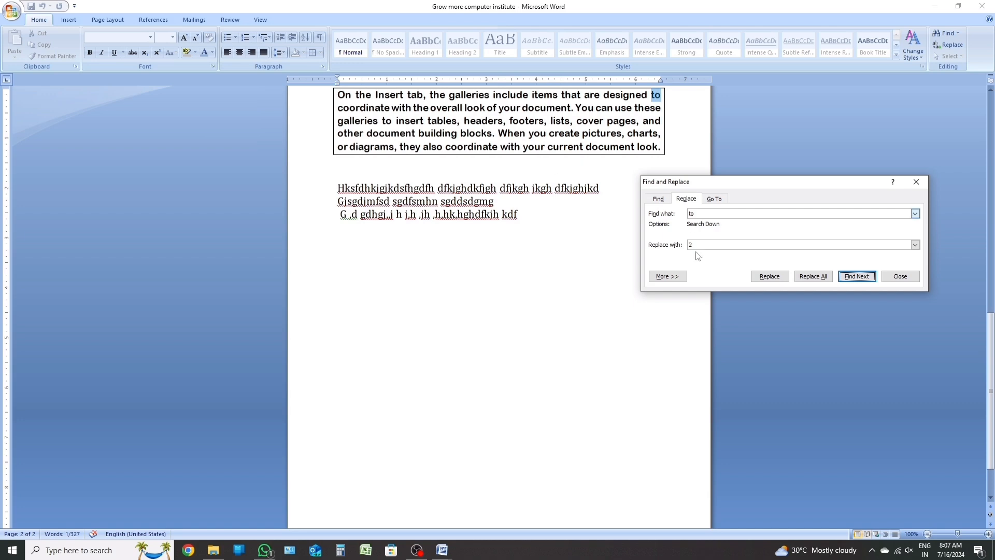
{"action": "left_click", "coordinate": [779, 279]}
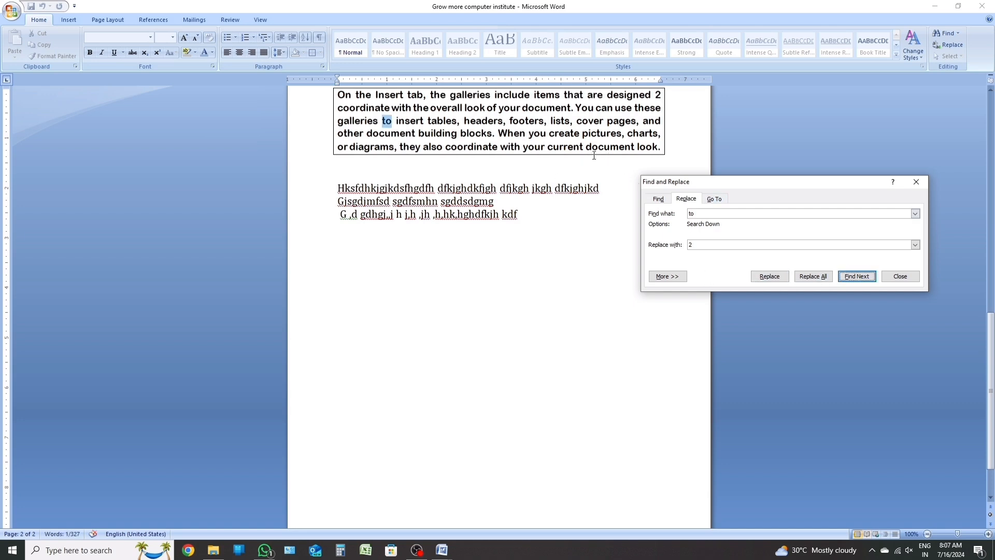
Use Go To to jump to line 10 of the document, and close the Find and Replace dialog.
{"action": "left_click", "coordinate": [715, 199]}
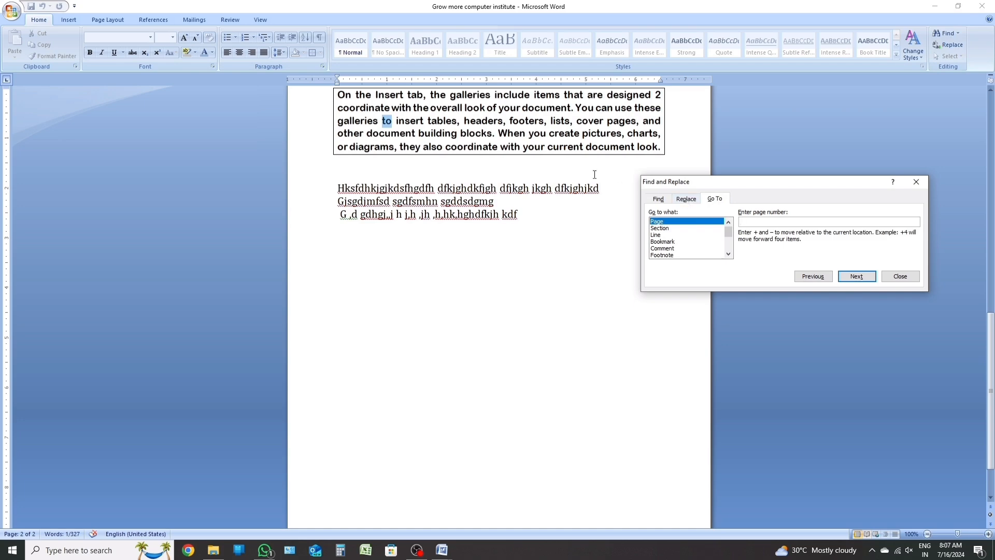
{"action": "scroll", "coordinate": [595, 171], "scroll_direction": "up", "scroll_amount": 10}
{"action": "scroll", "coordinate": [594, 171], "scroll_direction": "up", "scroll_amount": 3}
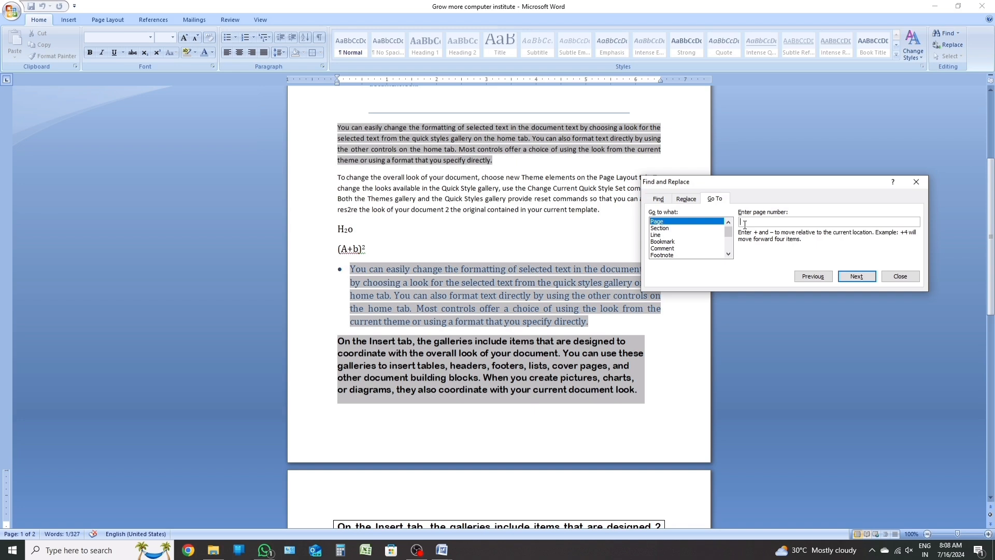
{"action": "left_click", "coordinate": [664, 242]}
{"action": "left_click", "coordinate": [660, 235]}
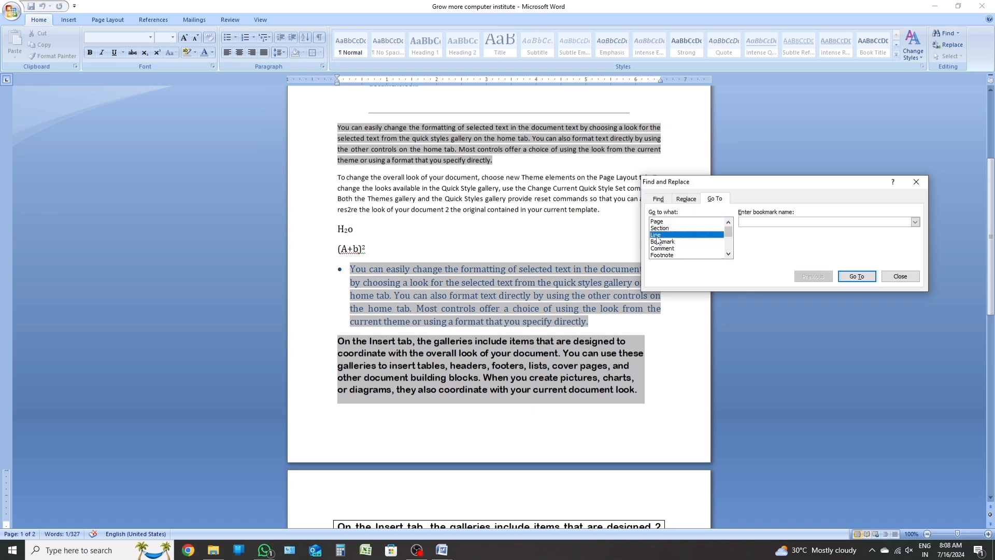
{"action": "left_click", "coordinate": [755, 221]}
{"action": "type", "text": "10"}
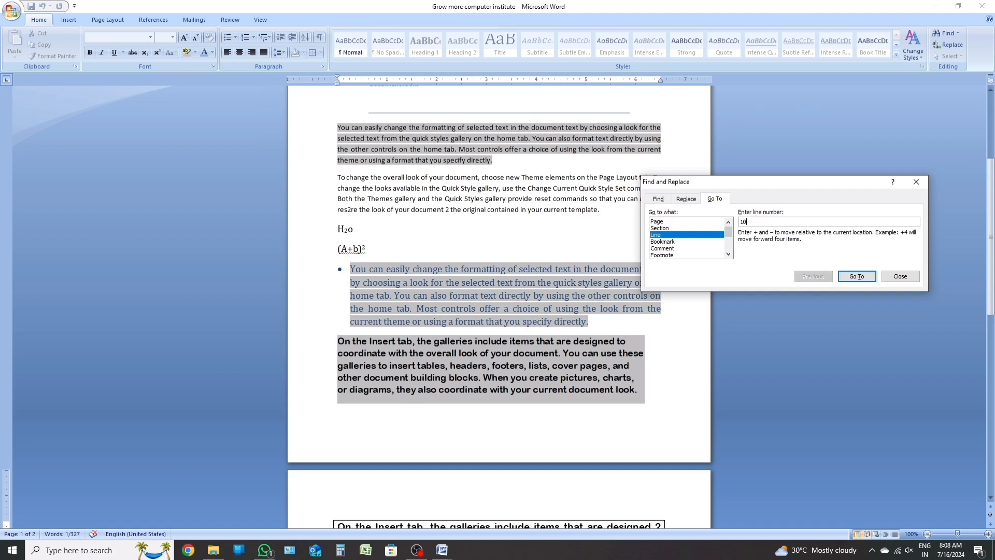
{"action": "left_click", "coordinate": [871, 281]}
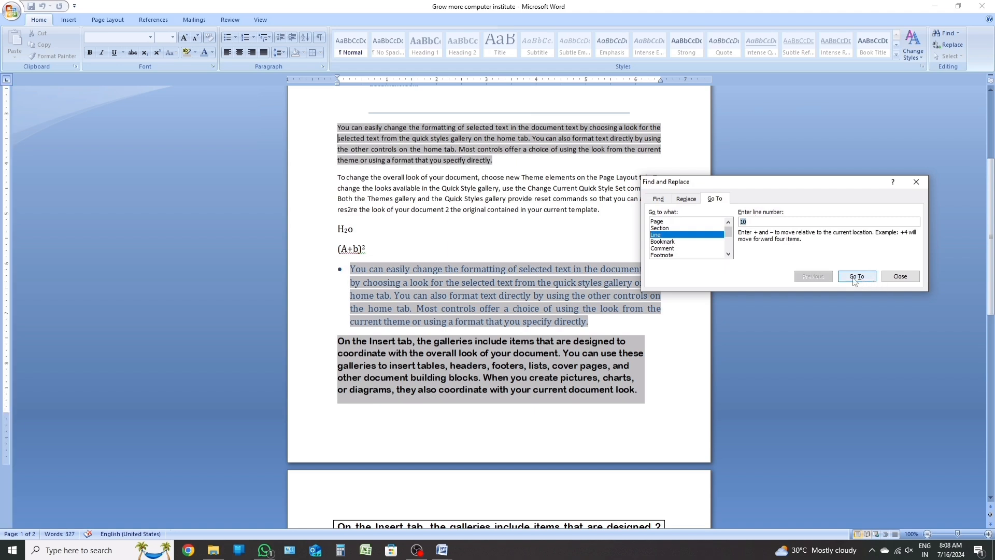
{"action": "left_click", "coordinate": [854, 281]}
{"action": "scroll", "coordinate": [336, 176], "scroll_direction": "up", "scroll_amount": 6}
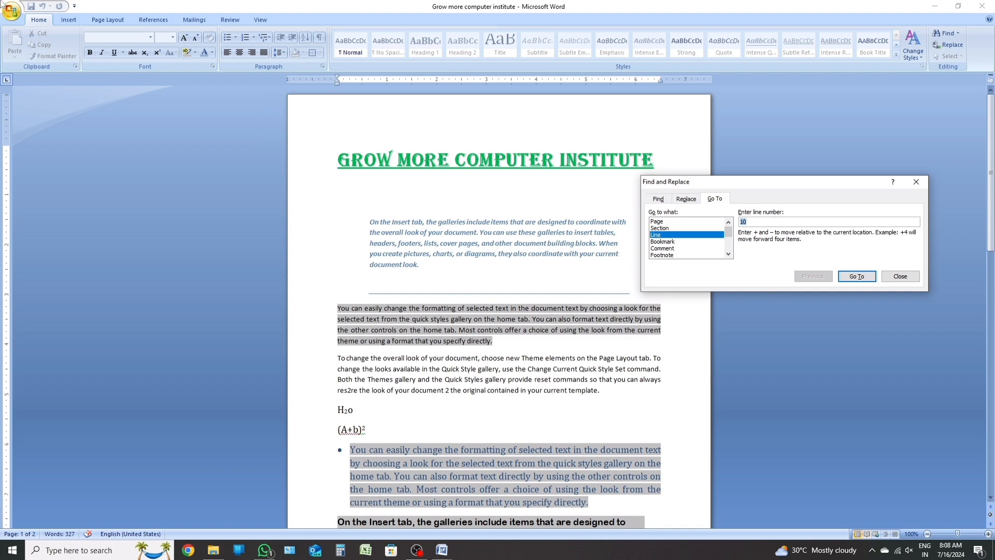
{"action": "left_click", "coordinate": [916, 182]}
Select the document's entire content, and clear the selection.
{"action": "left_click", "coordinate": [959, 56]}
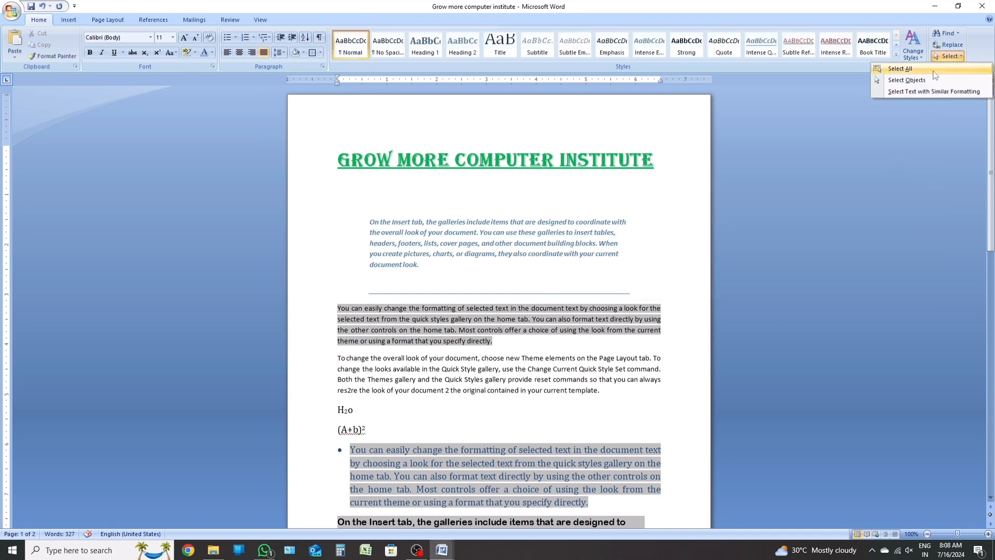
{"action": "left_click", "coordinate": [916, 72]}
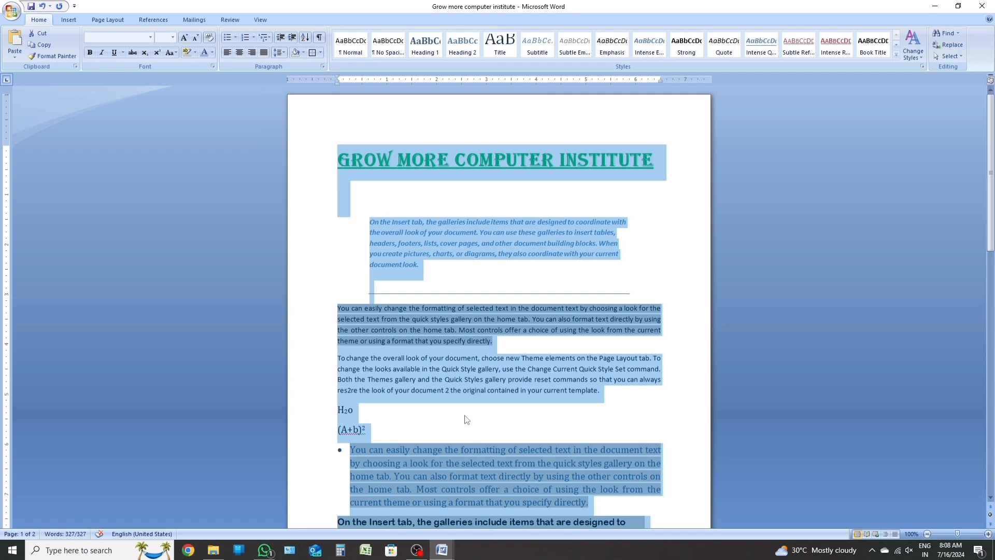
{"action": "left_click", "coordinate": [632, 335]}
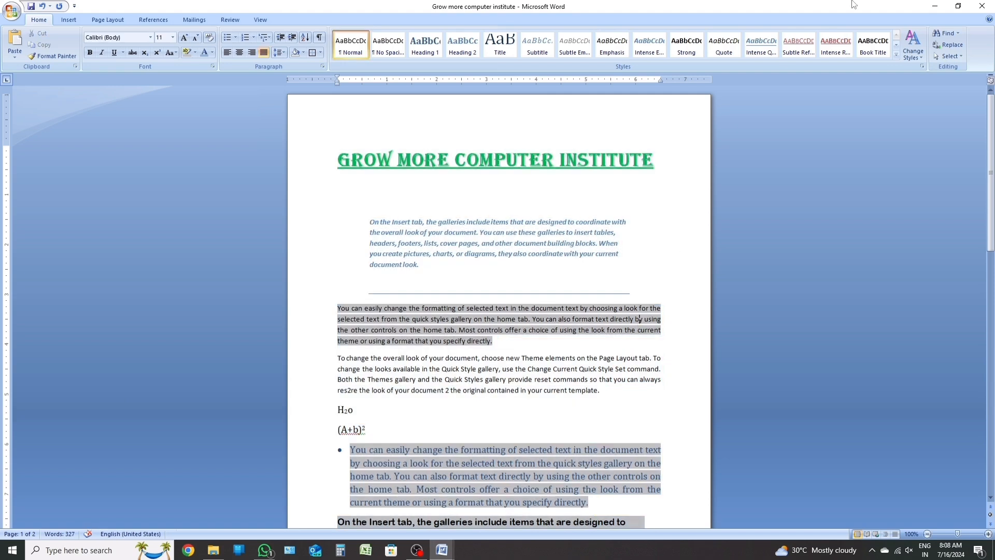
Turn on Select Objects and draw a selection box across the gray-highlighted "You can easily change" paragraph.
{"action": "left_click", "coordinate": [952, 56]}
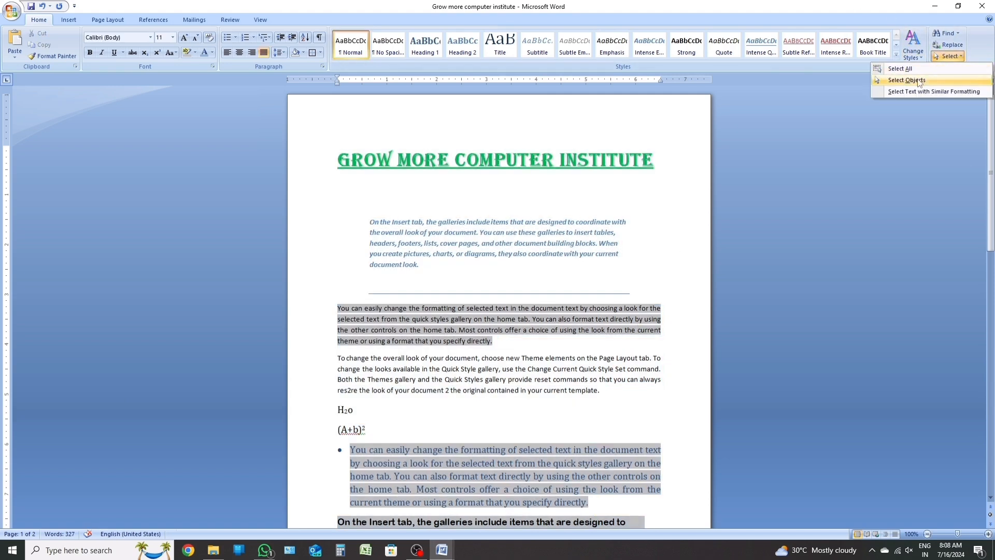
{"action": "left_click", "coordinate": [925, 83]}
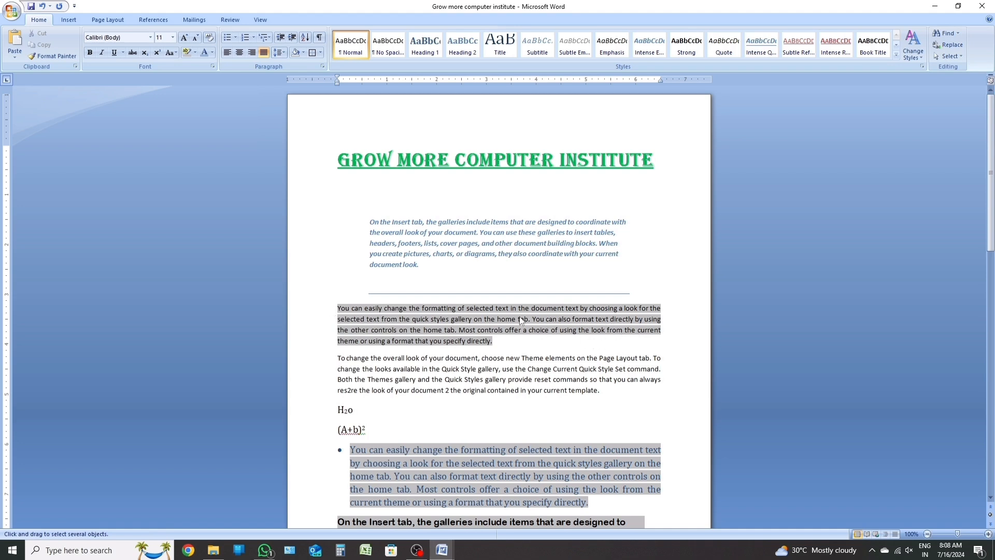
{"action": "left_click_drag", "start_coordinate": [520, 314], "coordinate": [659, 323]}
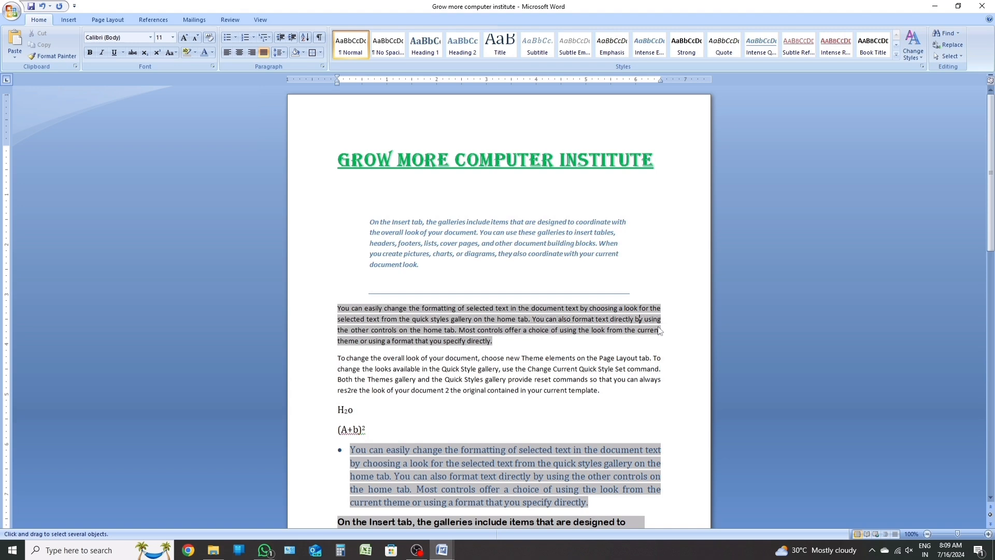